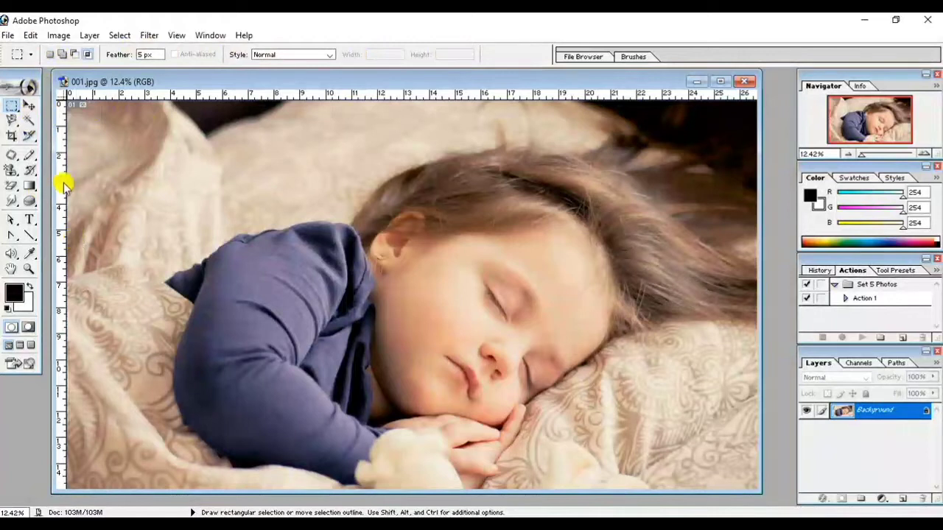
- Show the Marquee tool flyout with rectangular, elliptical, single row and single column variants
left_click(13, 109)
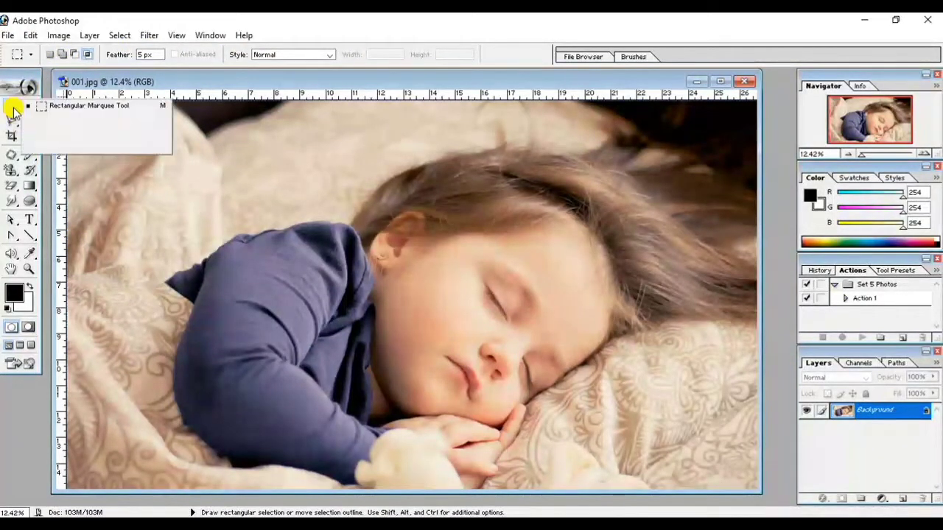
- Try rectangular and elliptical marquee selections on the photo, dismissing the no-pixels warning
left_click(86, 107)
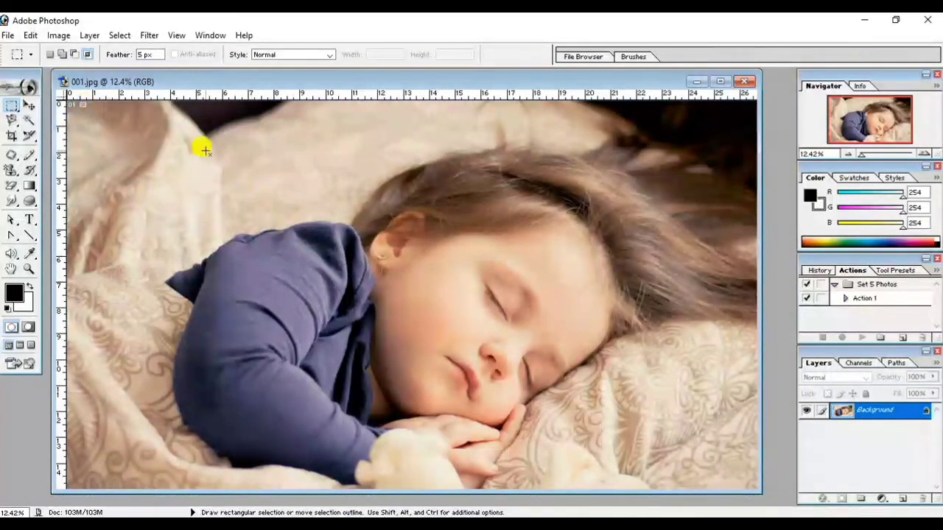
left_click_drag(256, 188, 359, 285)
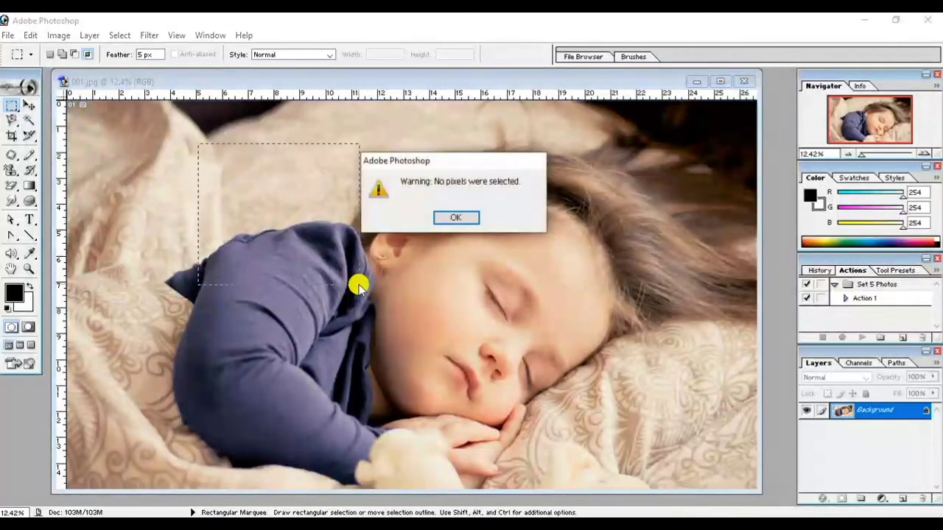
left_click(454, 219)
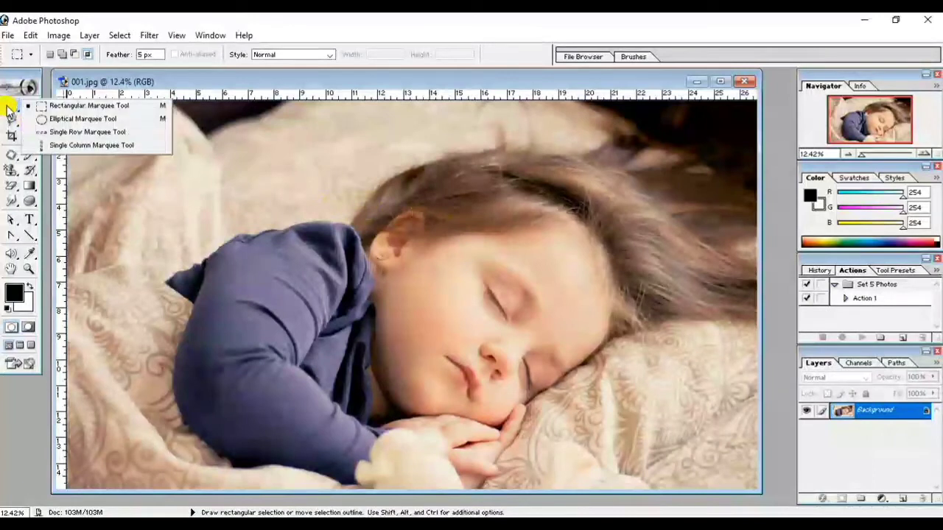
left_click_drag(9, 109, 70, 115)
right_click(241, 213)
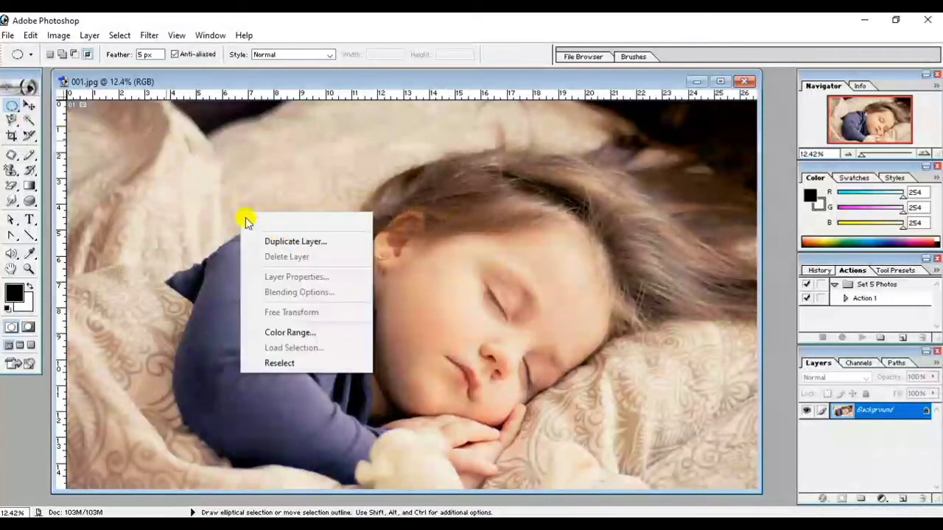
left_click(223, 224)
left_click(273, 253)
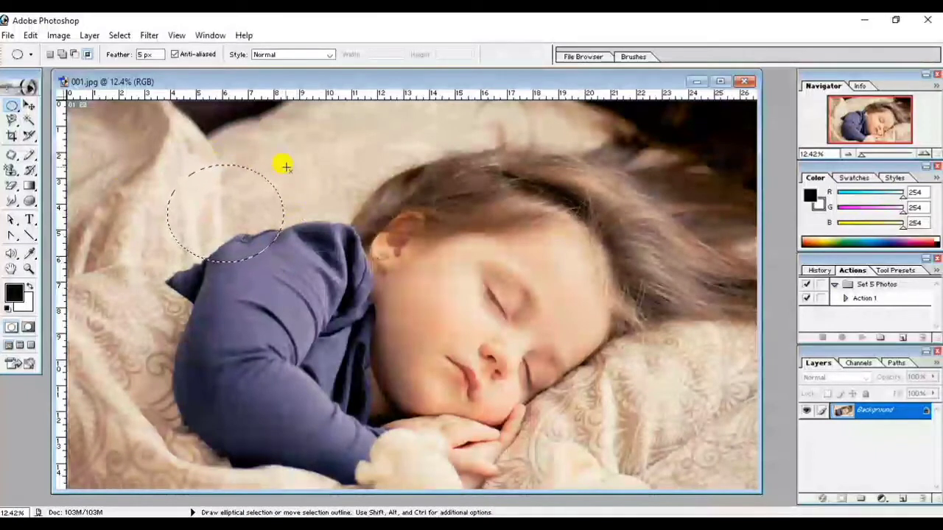
- Make single-row marquee selections across the photo, dismissing each selection warning
left_click(12, 105)
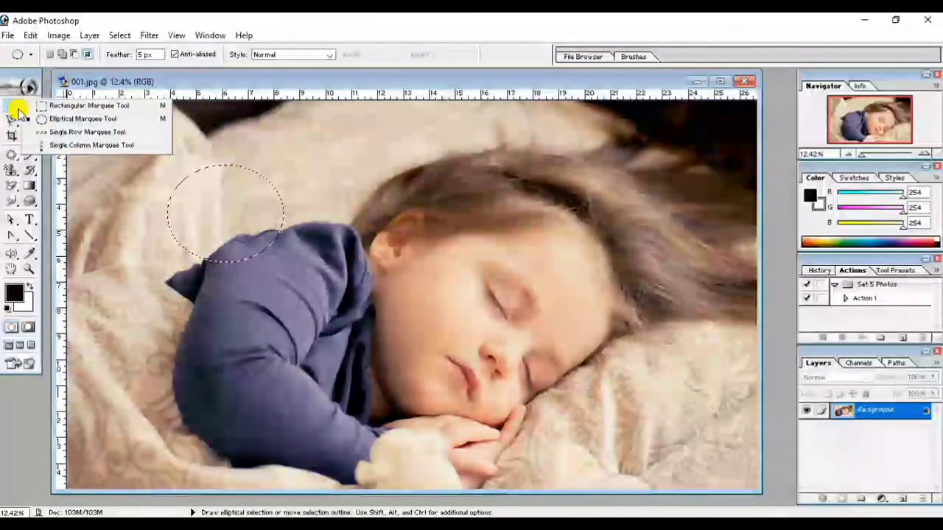
left_click(61, 132)
left_click(70, 115)
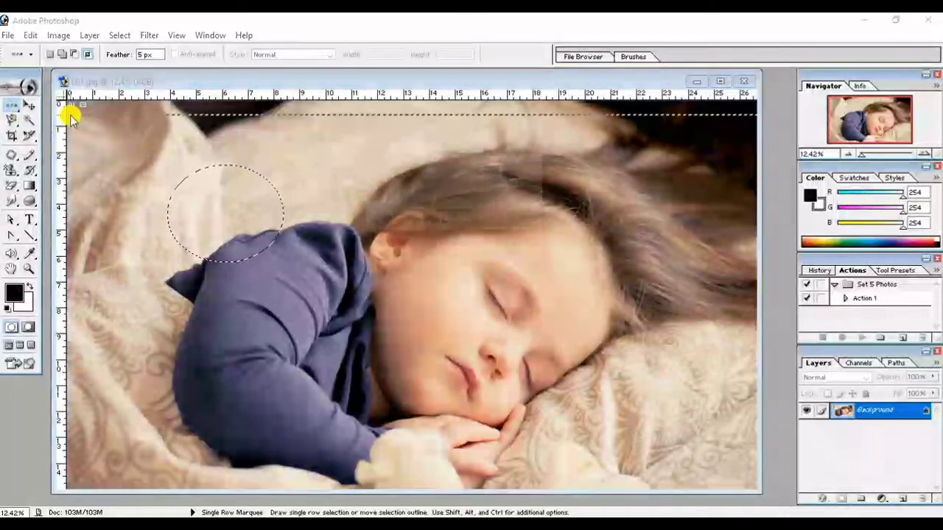
left_click(464, 215)
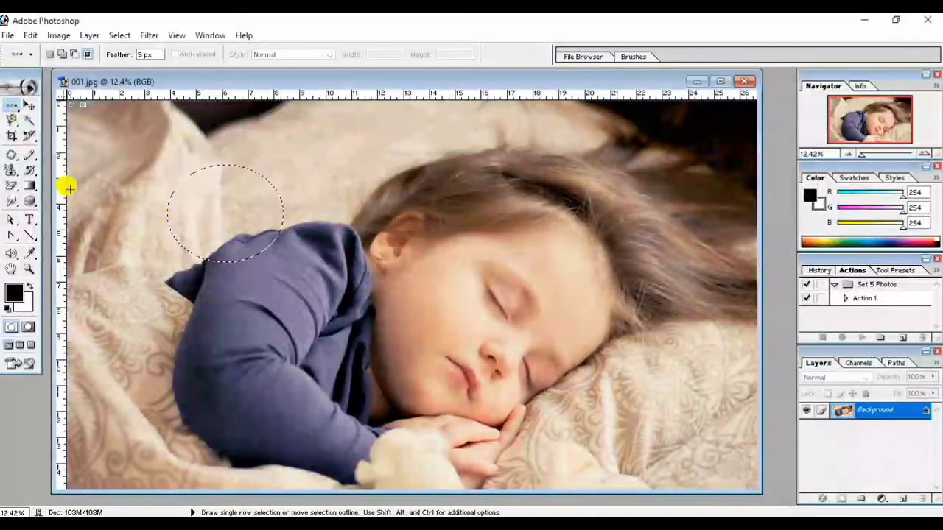
left_click(68, 165)
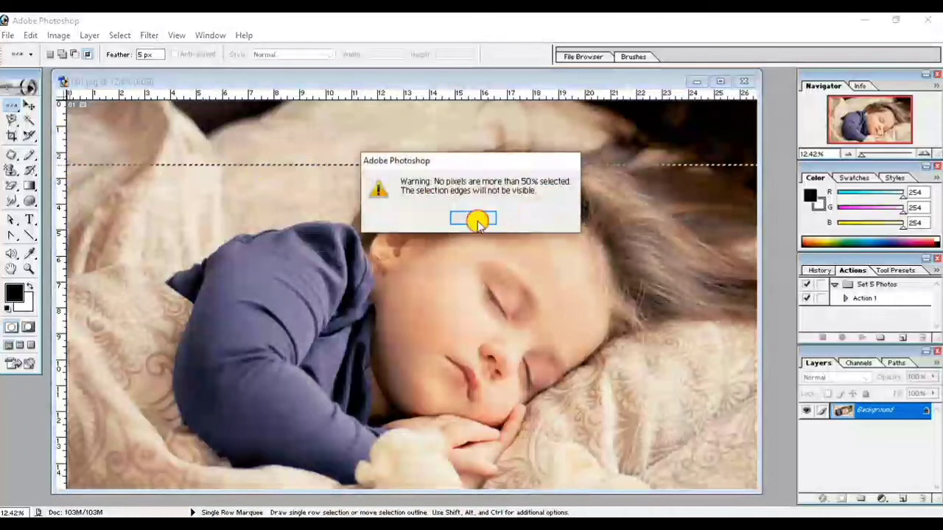
left_click(475, 219)
- Select a single pixel column at the photo's left edge, dismissing the warning
left_click(23, 109)
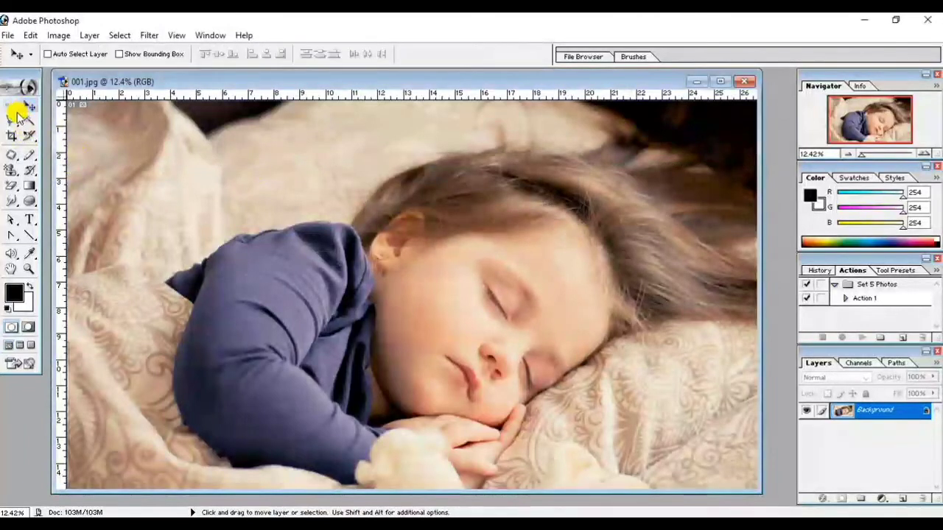
left_click_drag(17, 110, 41, 149)
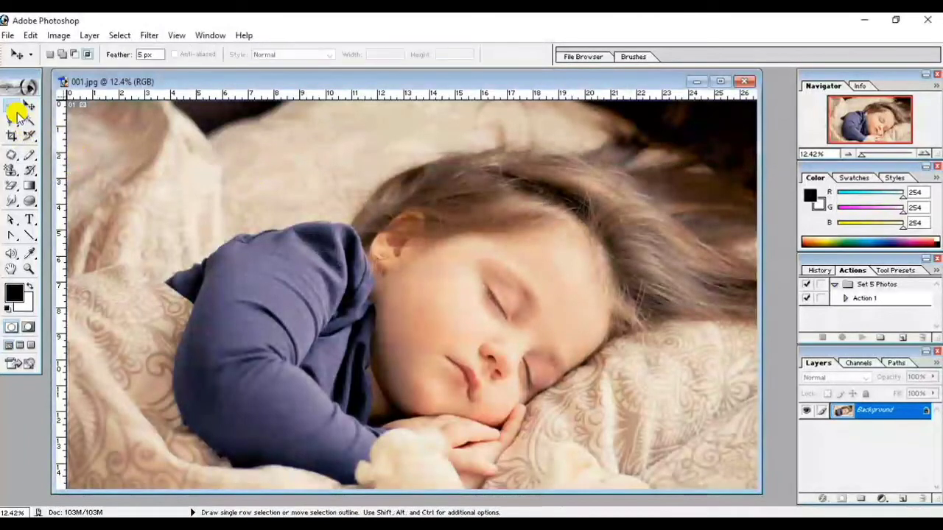
left_click(71, 155)
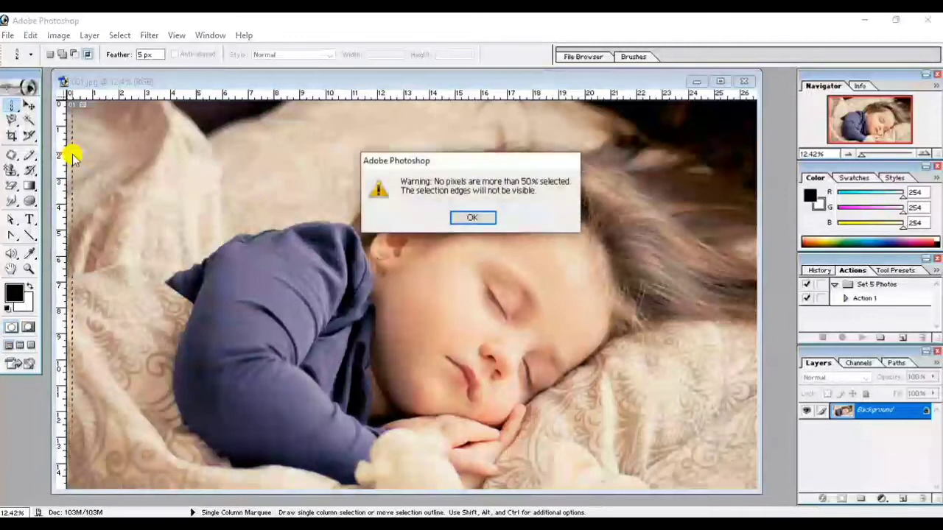
left_click(475, 217)
left_click(18, 115)
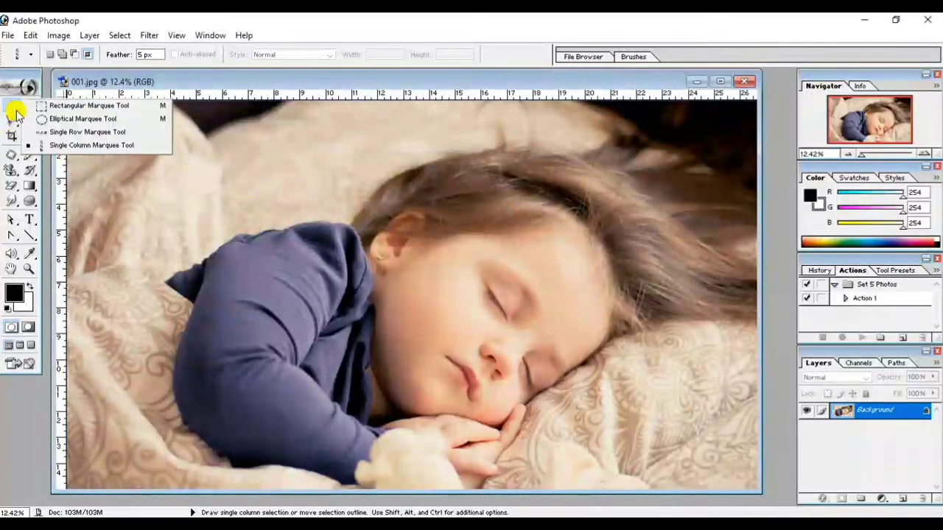
- Marquee-select the child, then create a blank white A4 document, Untitled-1
left_click(87, 108)
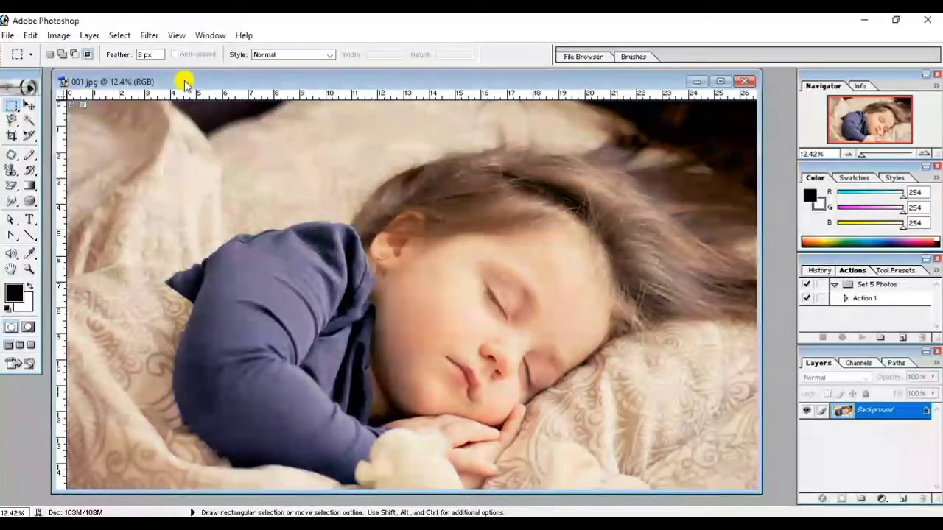
left_click_drag(292, 120, 710, 487)
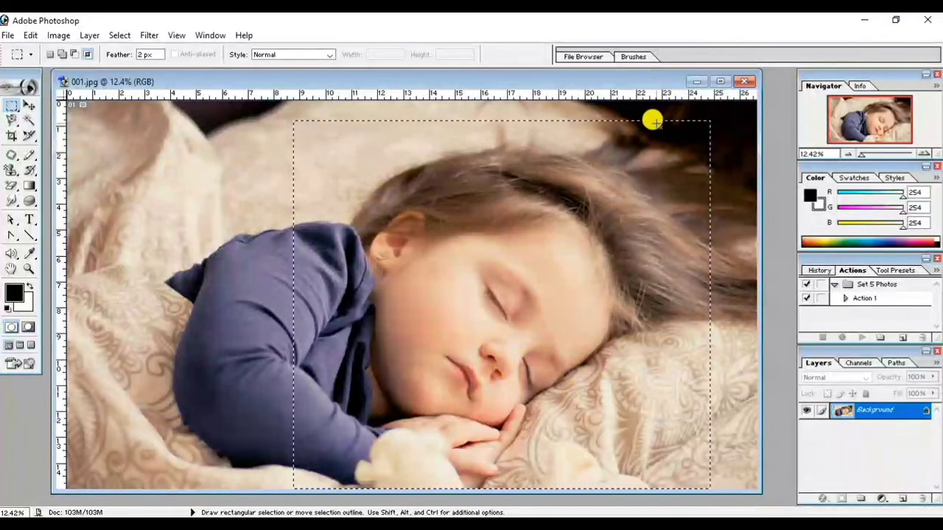
left_click(8, 35)
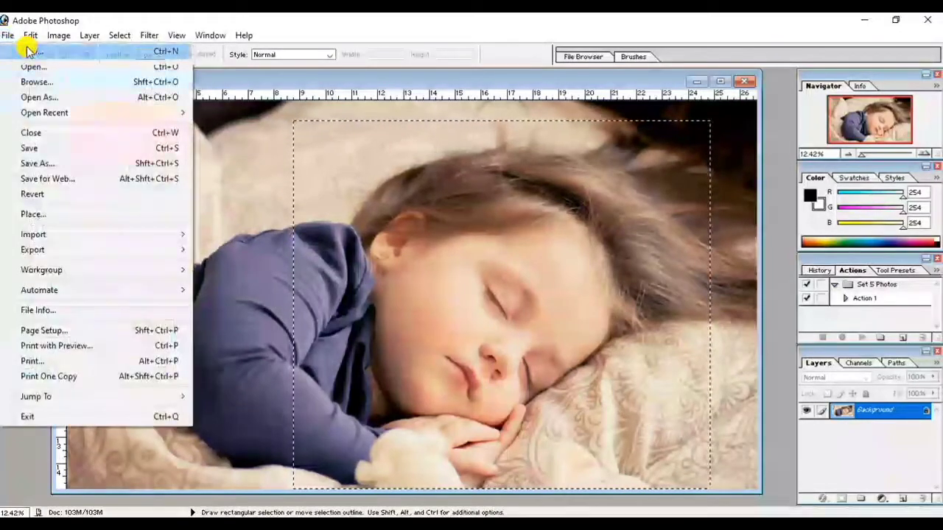
left_click(7, 35)
key("ctrl+n")
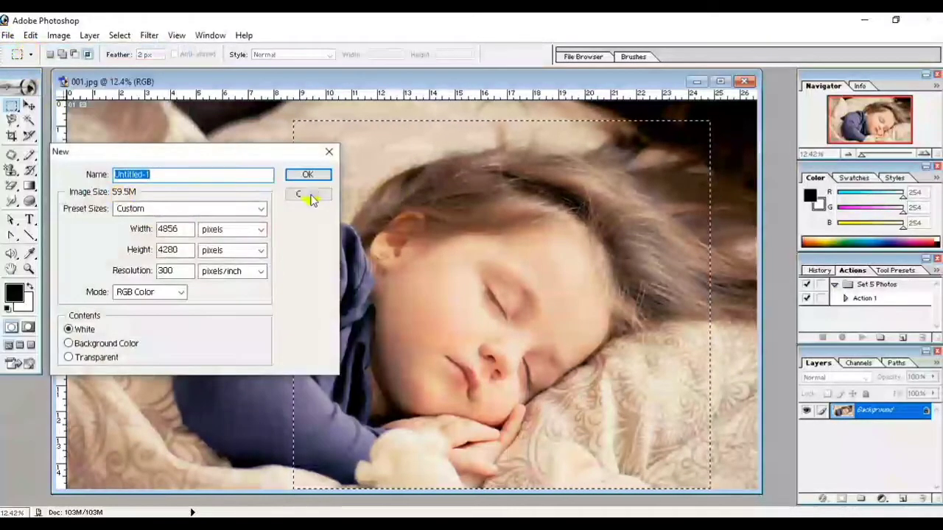
left_click(255, 211)
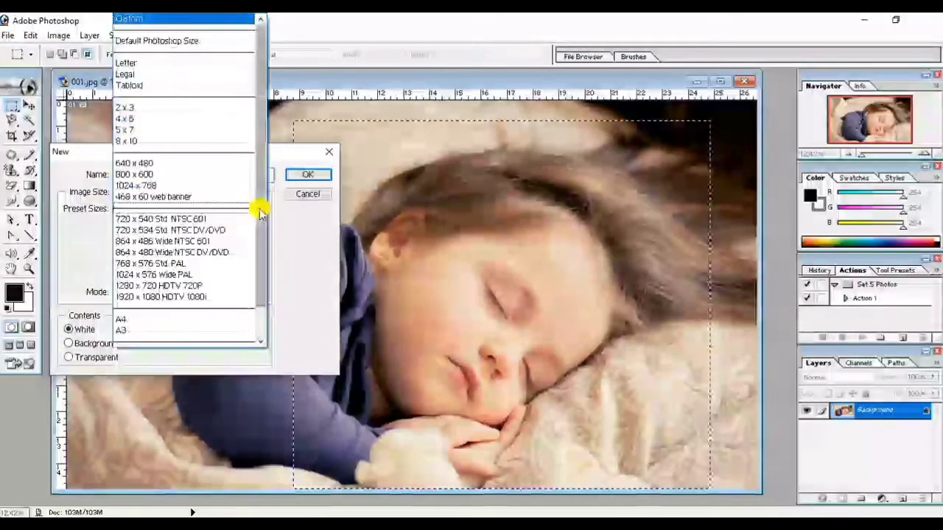
left_click(130, 321)
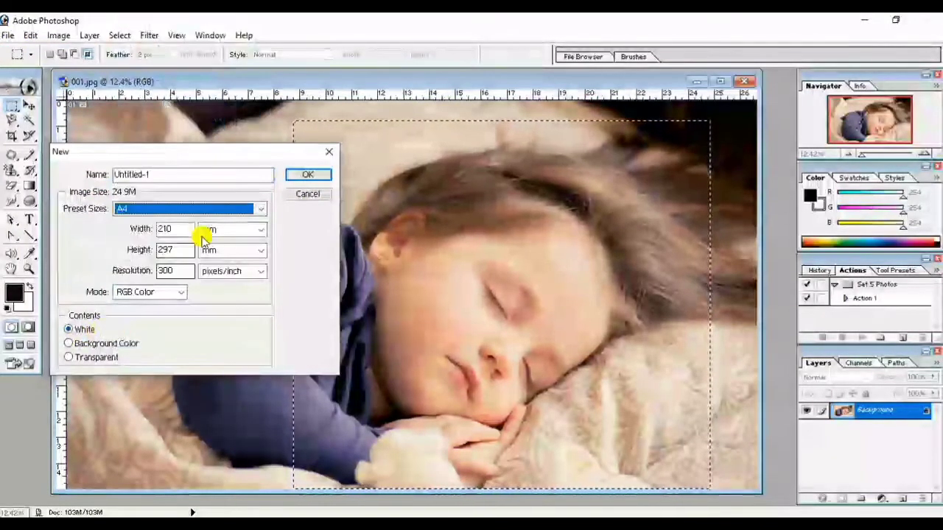
left_click(302, 177)
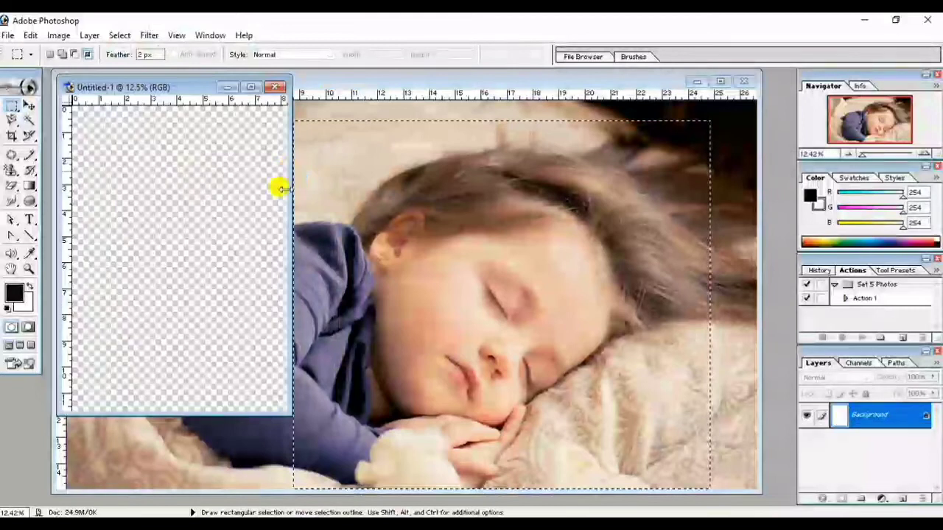
- Fit Untitled-1 on screen, paste the selection as Layer 1, and start Free Transform
left_click(171, 35)
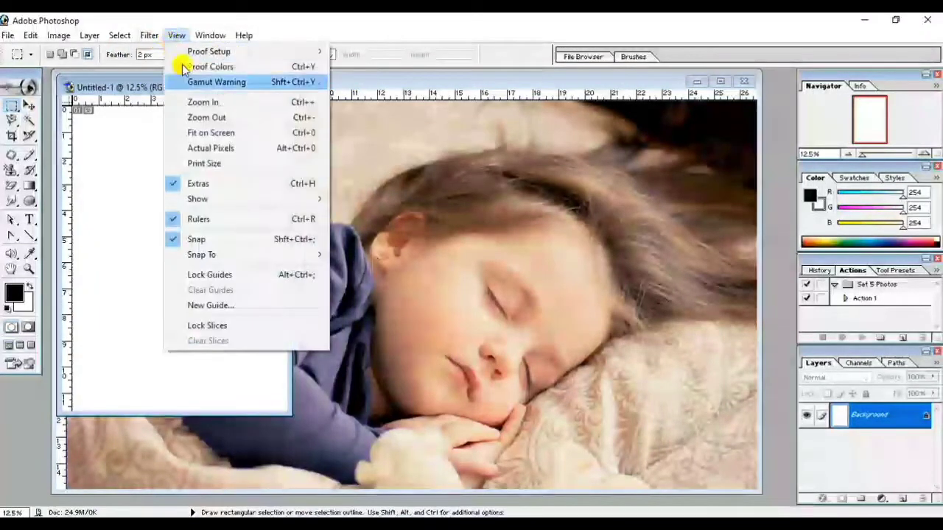
left_click(215, 134)
left_click_drag(168, 81, 185, 76)
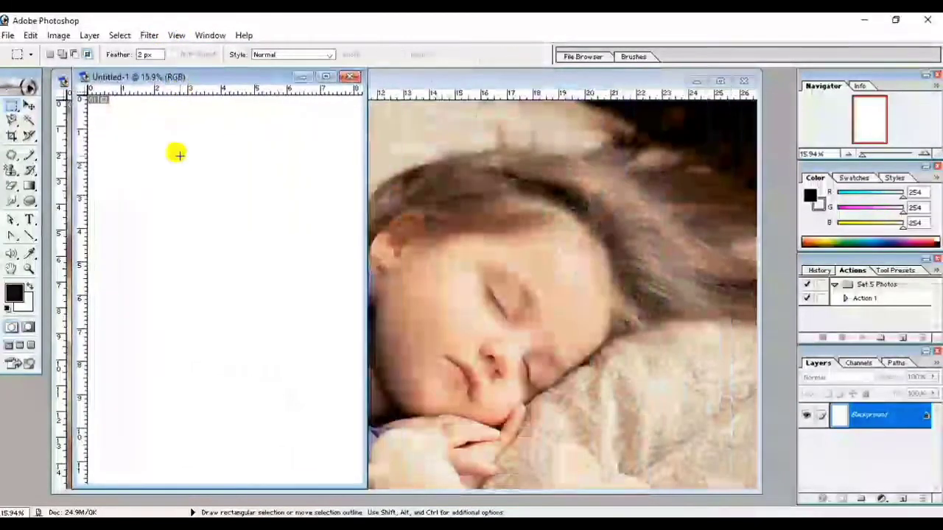
key("ctrl")
key("ctrl+v")
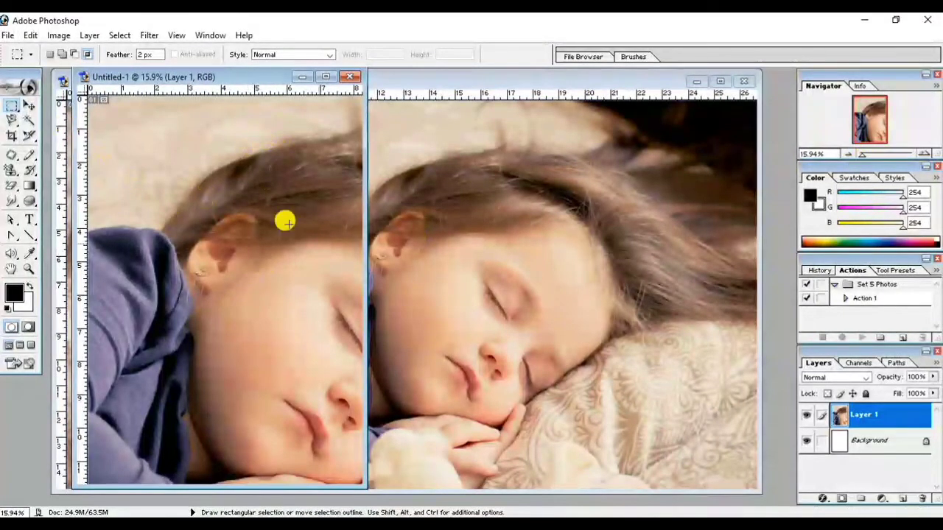
key("ctrl+t")
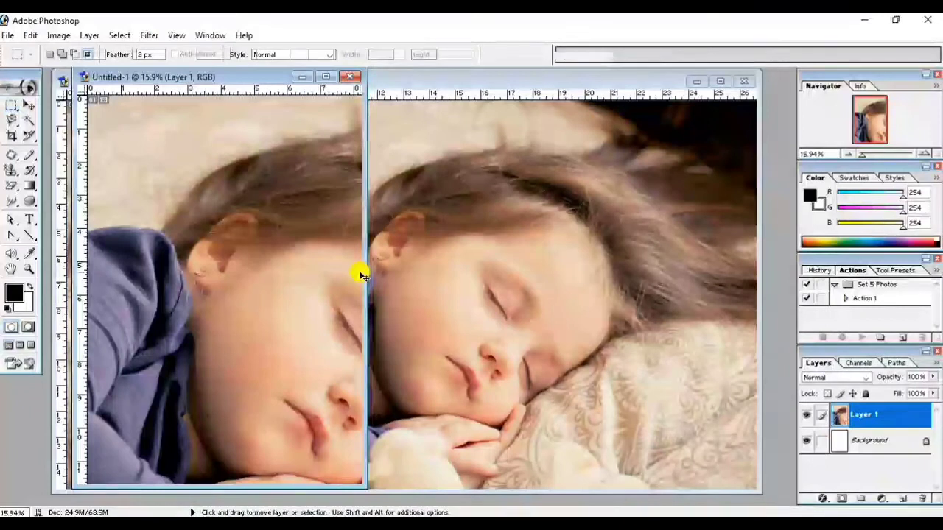
left_click(325, 77)
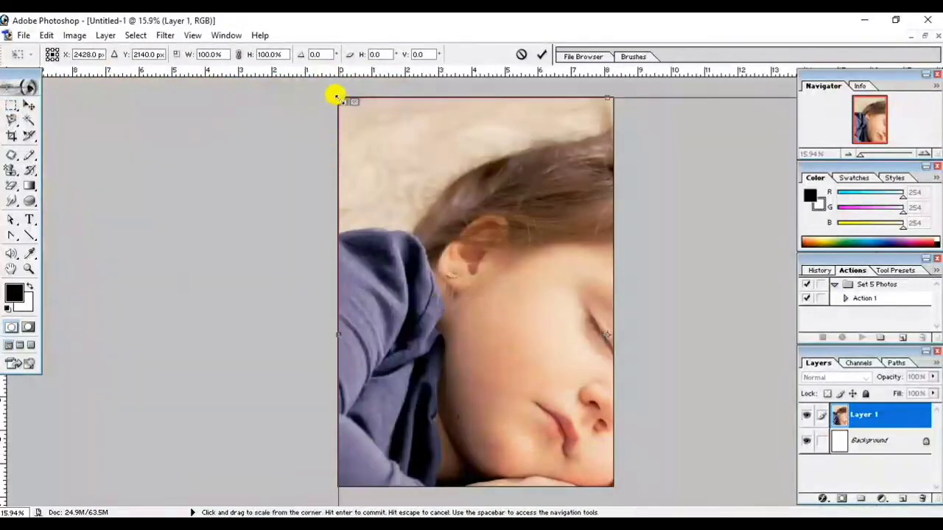
- Scale Layer 1 to about 48.7% × 36.2% and place it along the page's top edge
mouse_move(337, 96)
left_mouse_down()
mouse_move(521, 373)
mouse_move(415, 269)
left_mouse_up()
left_click_drag(385, 217, 354, 182)
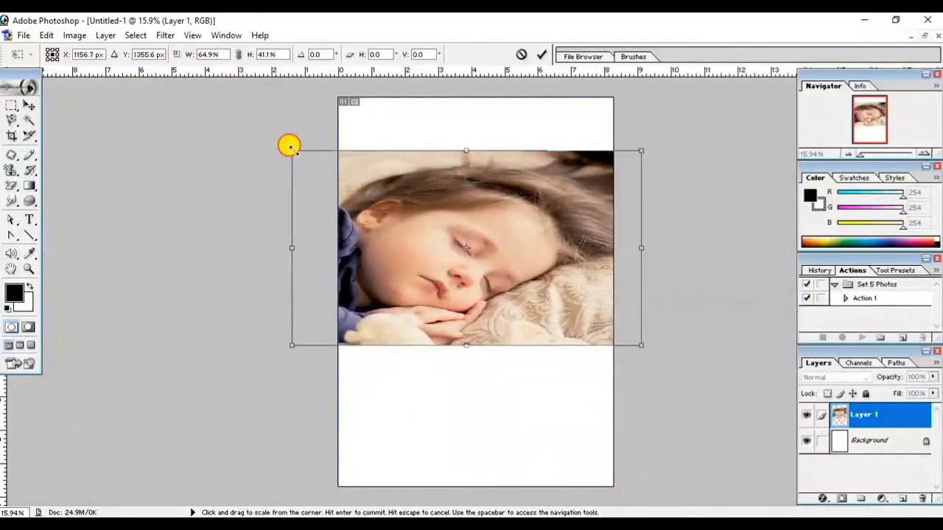
mouse_move(291, 150)
left_mouse_down()
mouse_move(417, 184)
mouse_move(377, 170)
left_mouse_up()
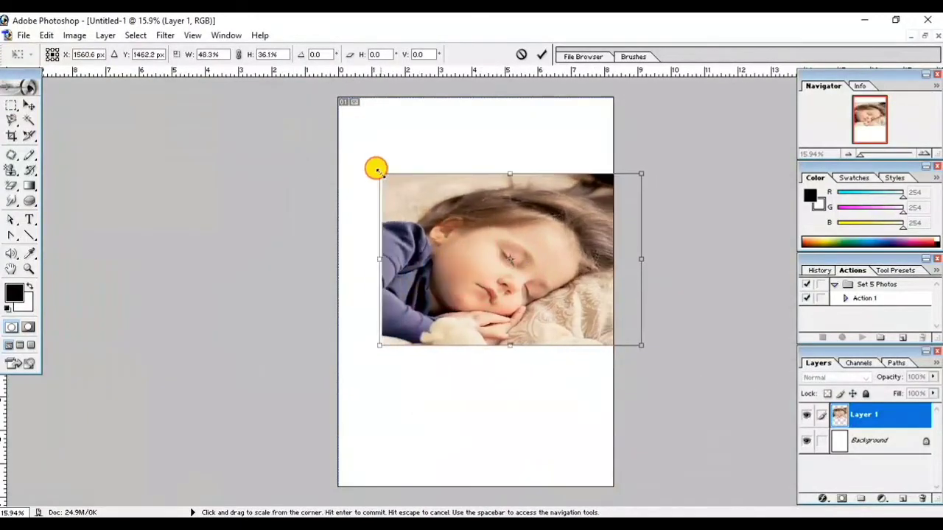
left_click_drag(425, 193, 409, 140)
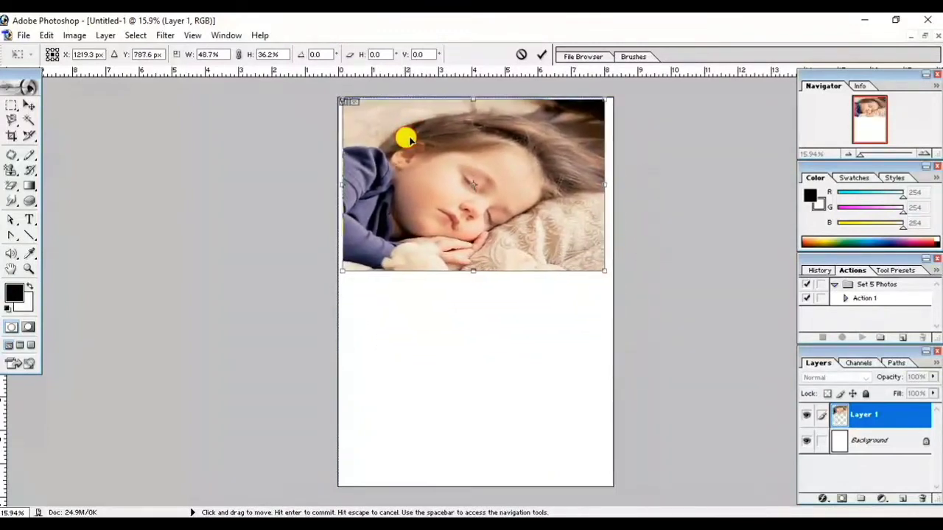
key("Return")
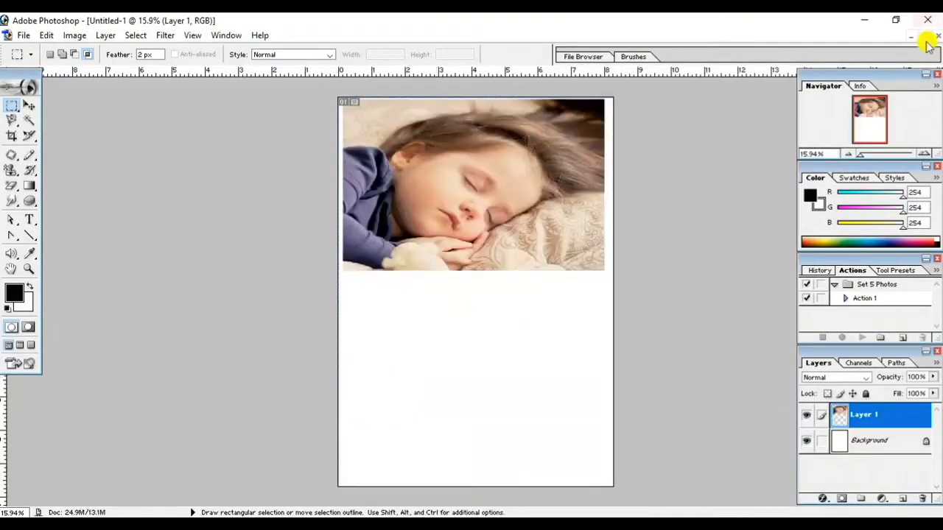
- Draw an elliptical selection around the sleeping child in 001.jpg, then return to Untitled-1
left_click(924, 36)
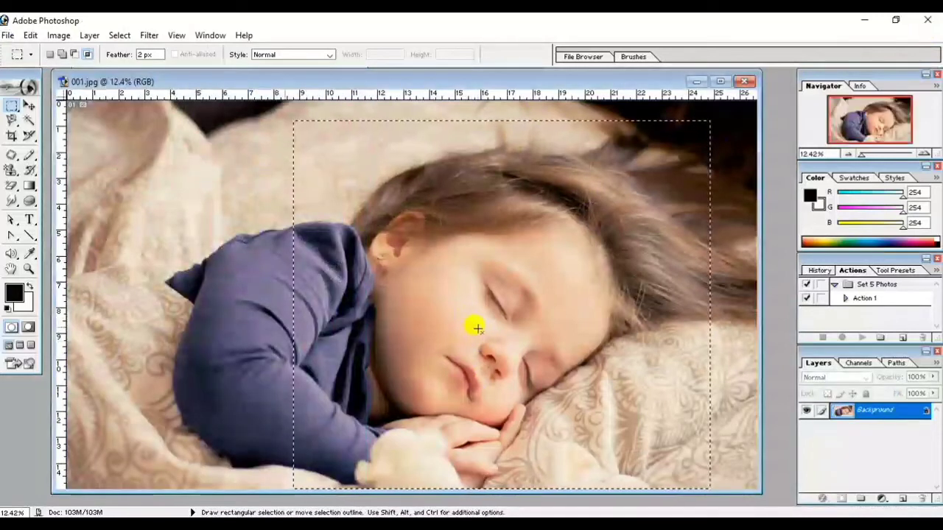
left_click(12, 106)
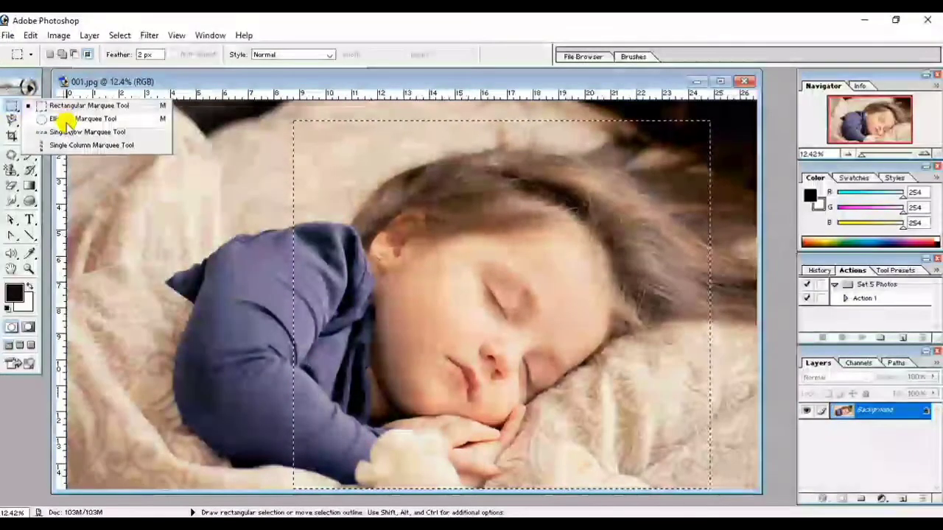
left_click(66, 120)
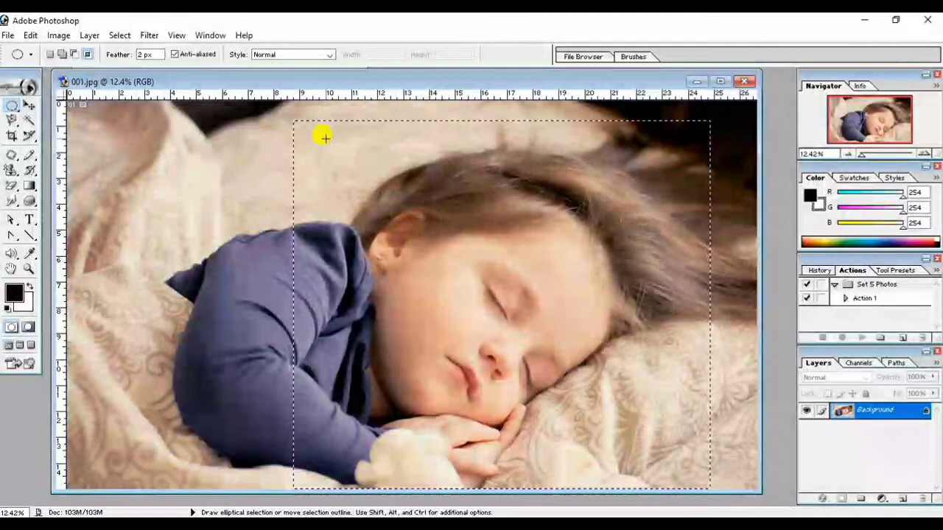
left_click_drag(324, 137, 770, 480)
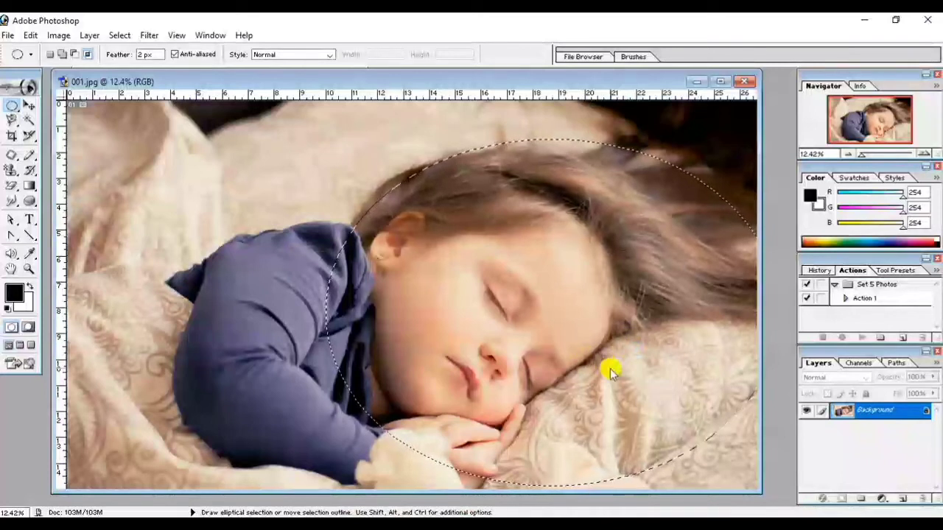
mouse_move(610, 372)
left_mouse_down()
mouse_move(592, 368)
mouse_move(608, 368)
left_mouse_up()
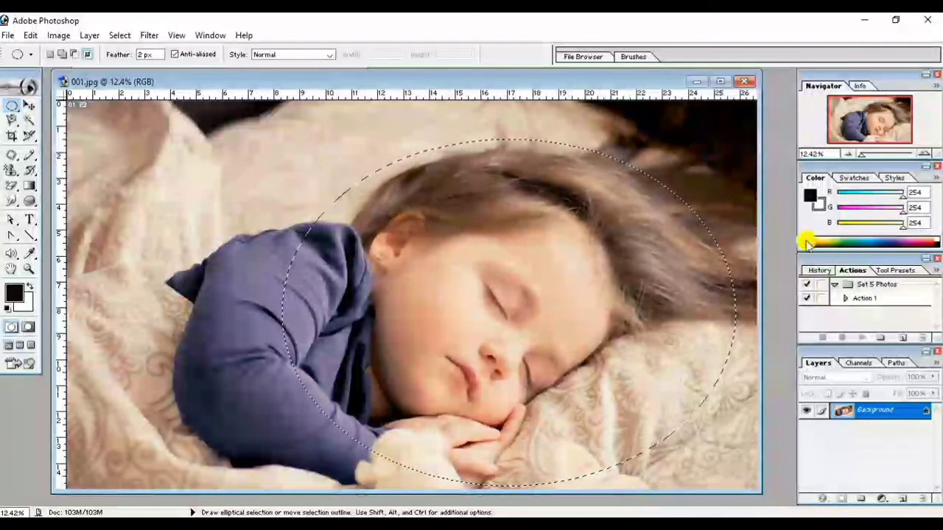
left_click(696, 81)
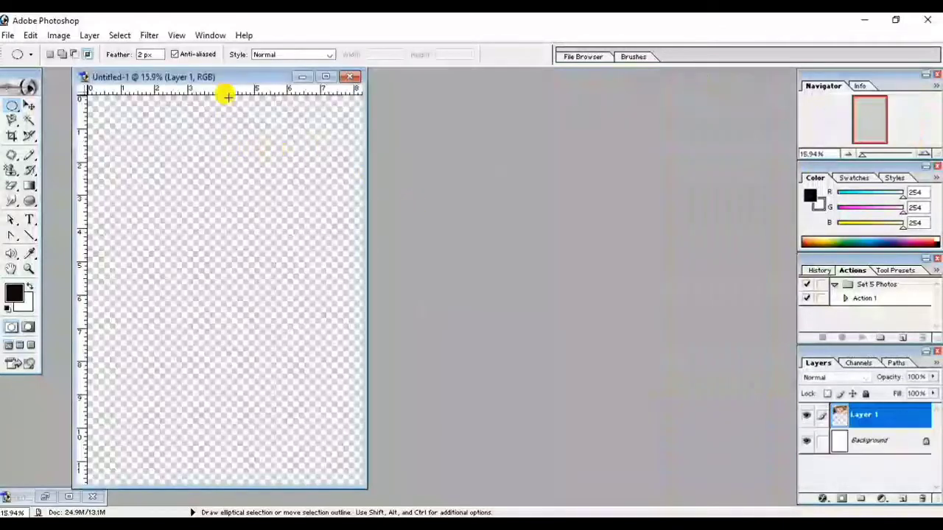
- Paste the oval child as Layer 2, scaled to 44.1% × 47.1% in the page's lower half
key("ctrl+v")
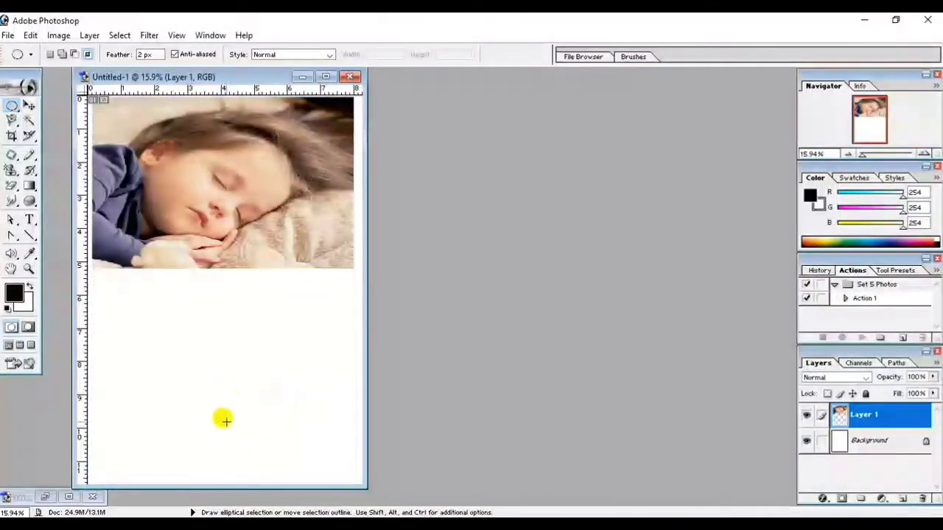
key("ctrl")
key("ctrl+v")
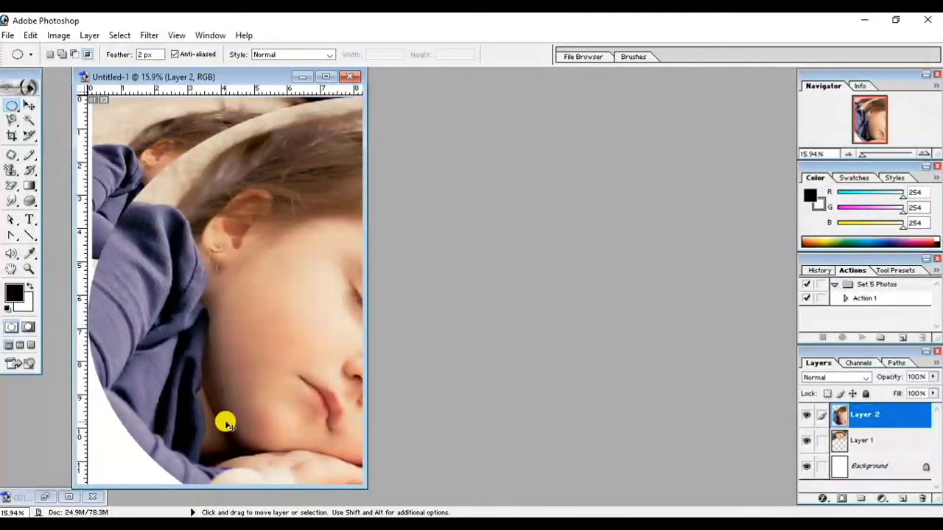
key("ctrl+t")
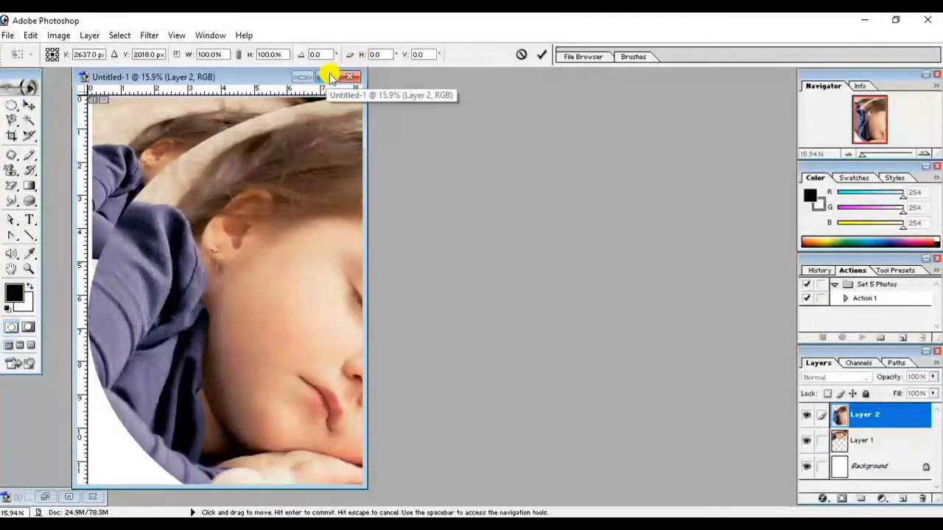
left_click(324, 77)
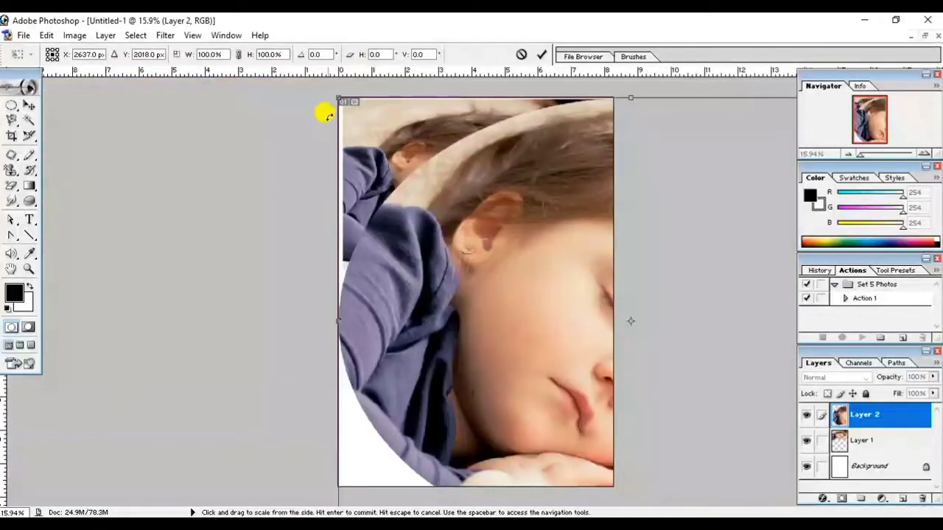
left_click_drag(337, 97, 662, 332)
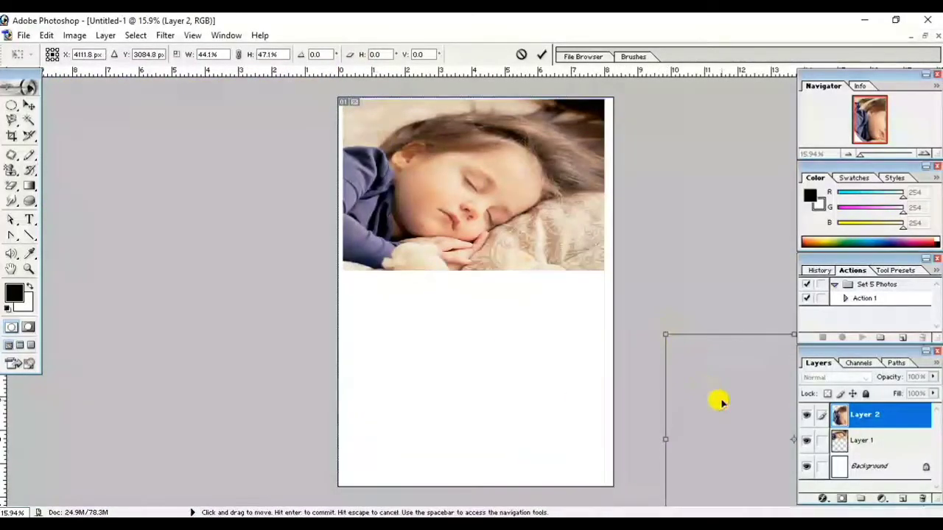
mouse_move(674, 387)
left_mouse_down()
mouse_move(407, 330)
mouse_move(404, 339)
left_mouse_up()
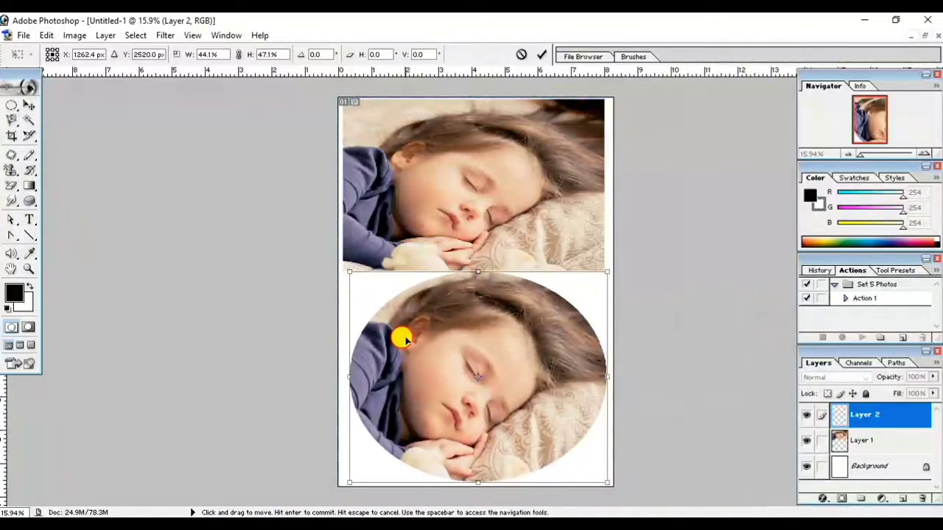
key("Return")
- Reselect the Marquee tool and switch back to the 001.jpg photo
key("m")
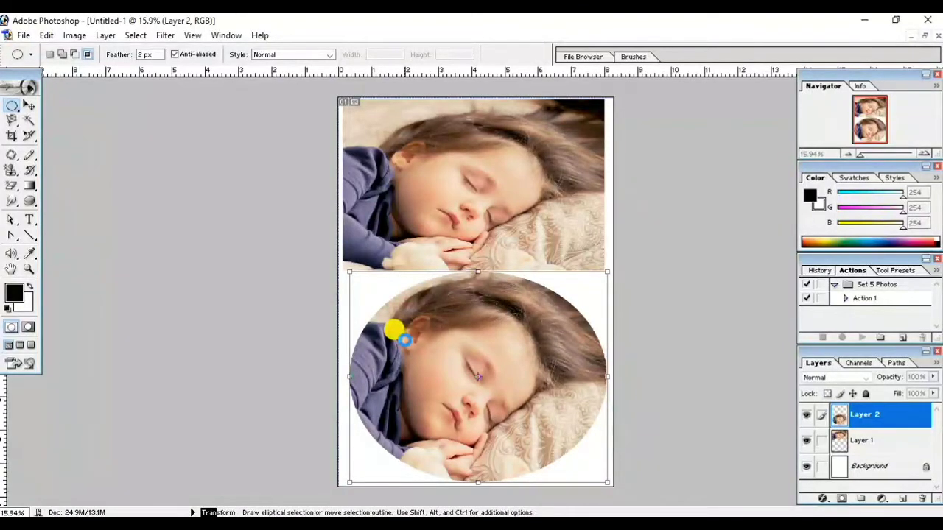
key("ctrl+Tab")
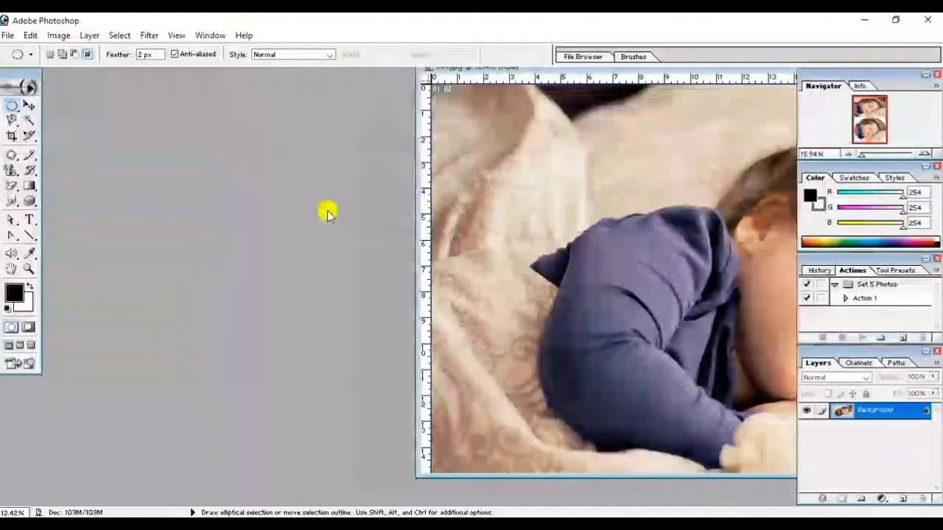
left_click(9, 35)
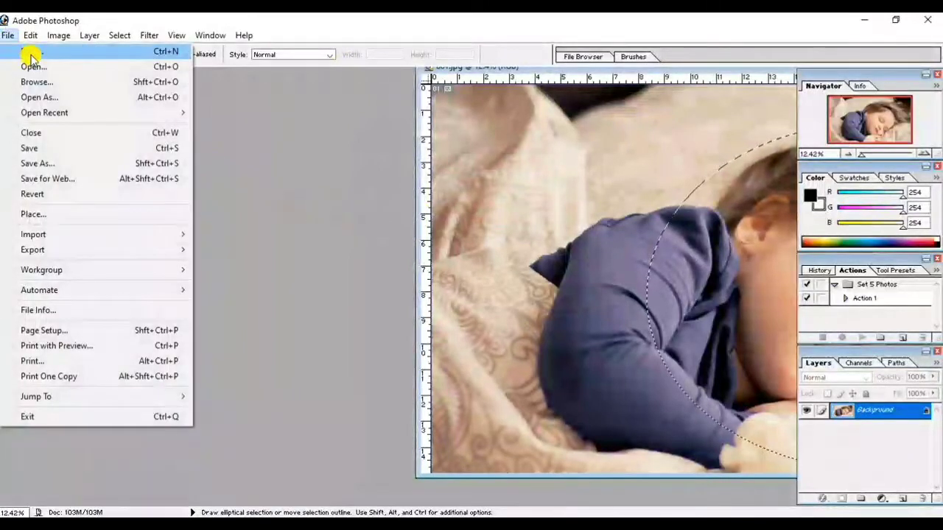
- Create a new 5274 × 4036 px blank document
left_click(8, 36)
key("ctrl+n")
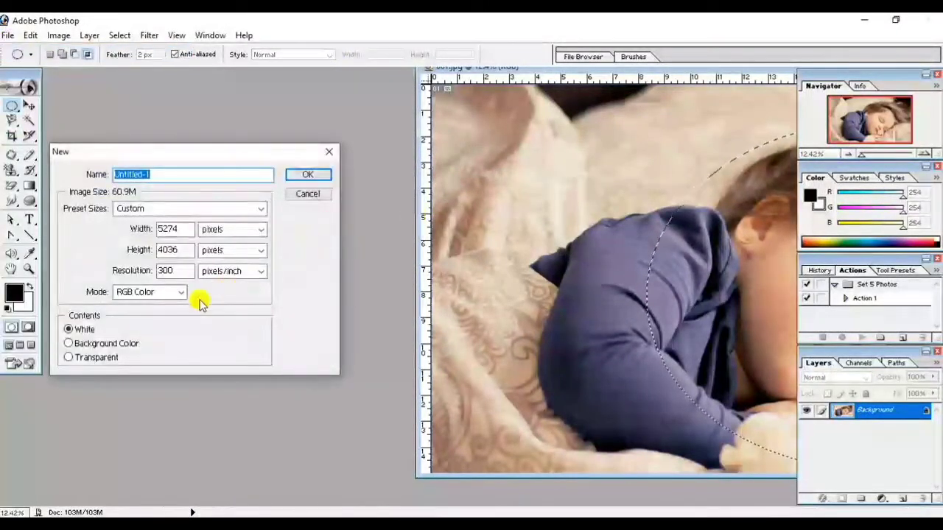
left_click(305, 179)
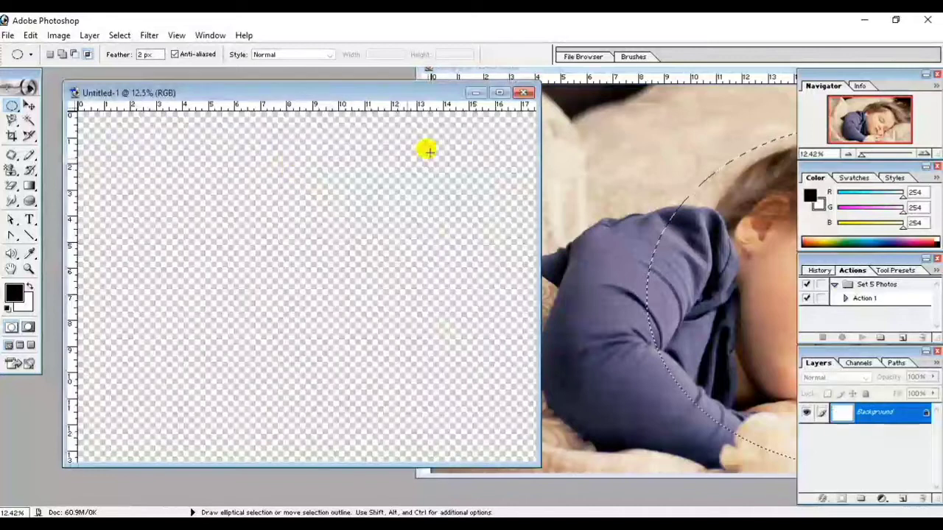
- Drag the oval child selection into Untitled-1 as Layer 1, shift it left, and close the document
left_click_drag(336, 90, 290, 106)
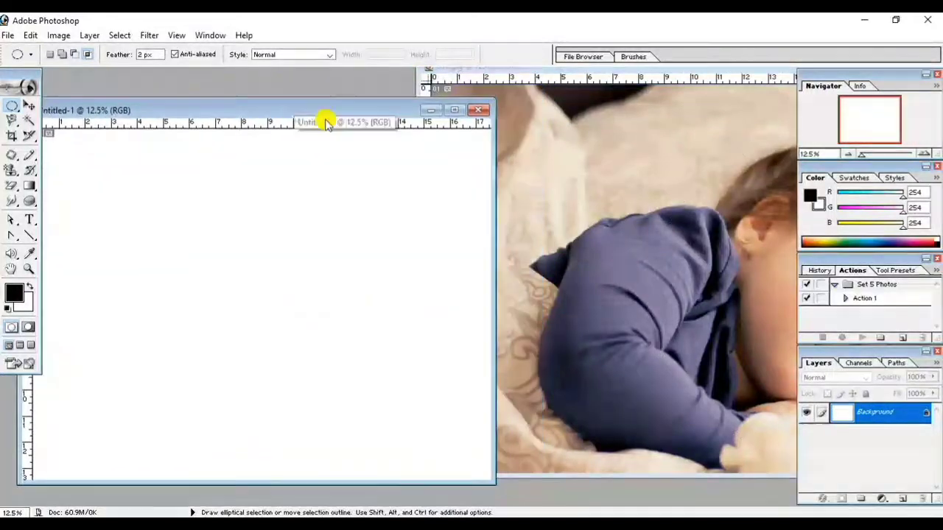
left_click(516, 69)
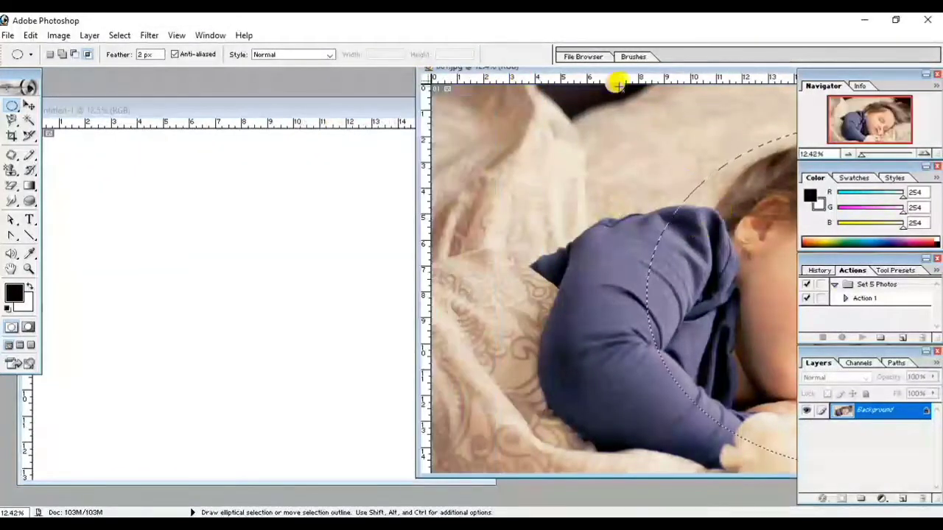
left_click_drag(614, 69, 611, 87)
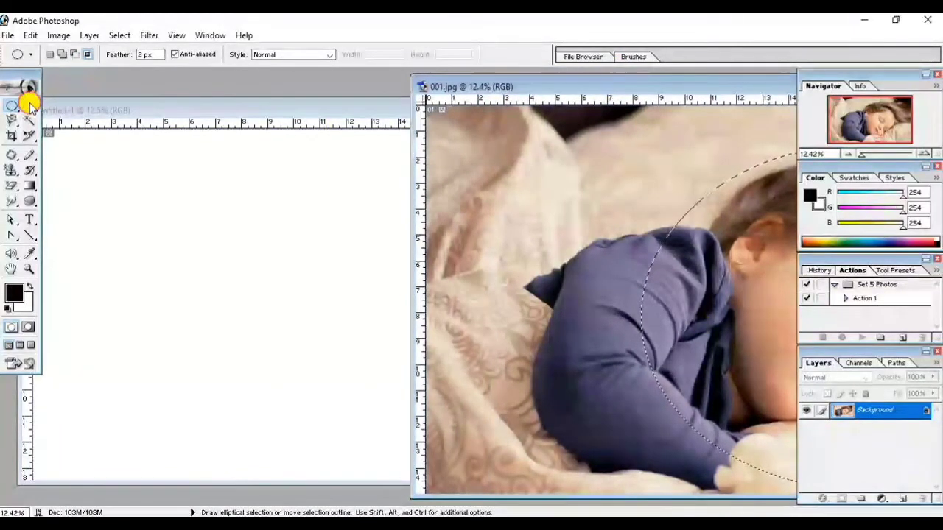
left_click(29, 105)
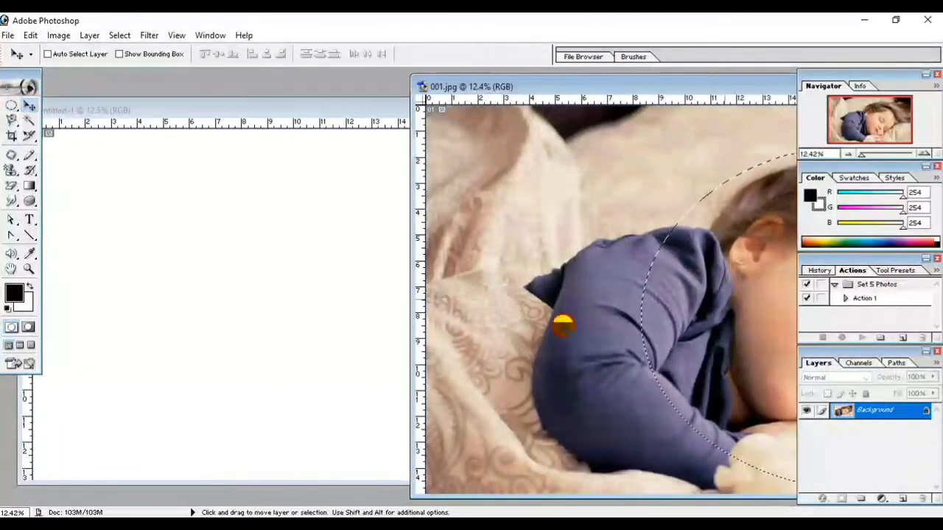
left_click_drag(722, 293, 212, 317)
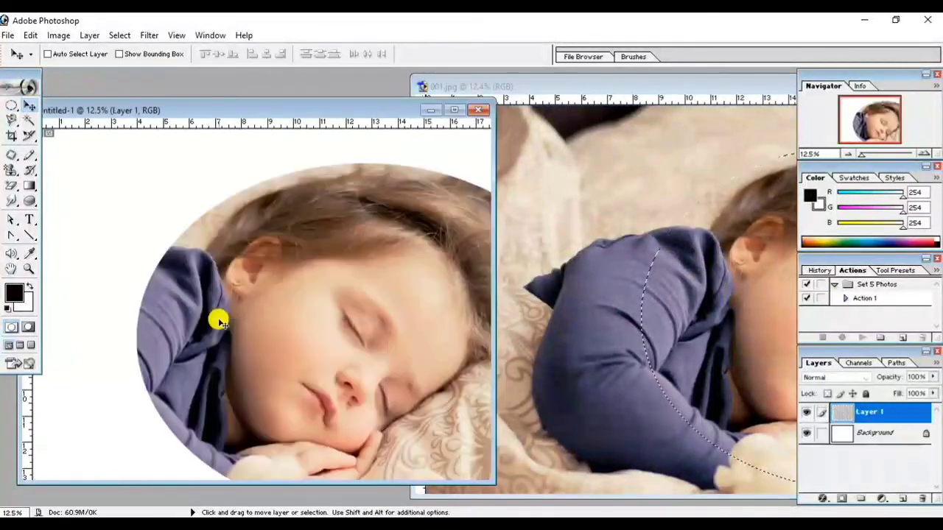
left_click_drag(415, 336, 302, 303)
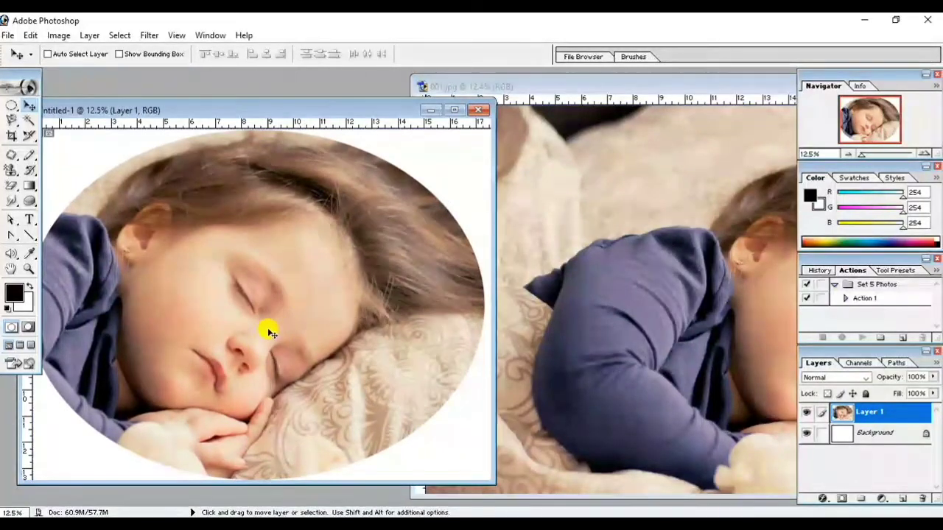
left_click(478, 111)
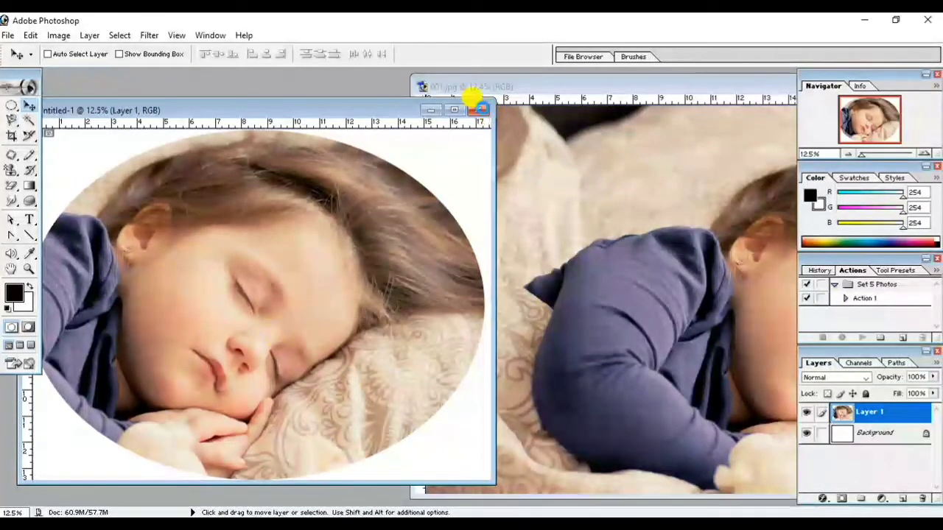
- Discard Untitled-1 without saving and clear the oval selection on 001.jpg
left_click(480, 217)
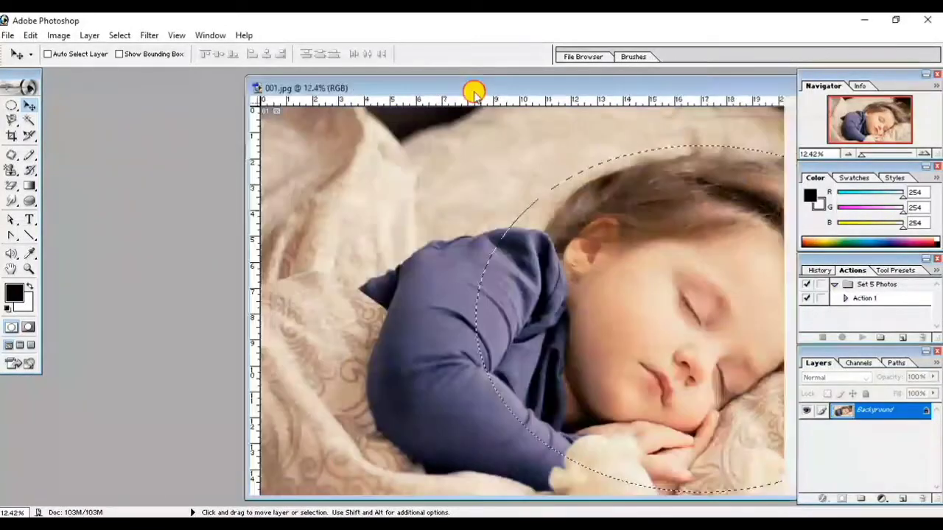
left_click_drag(474, 92, 225, 73)
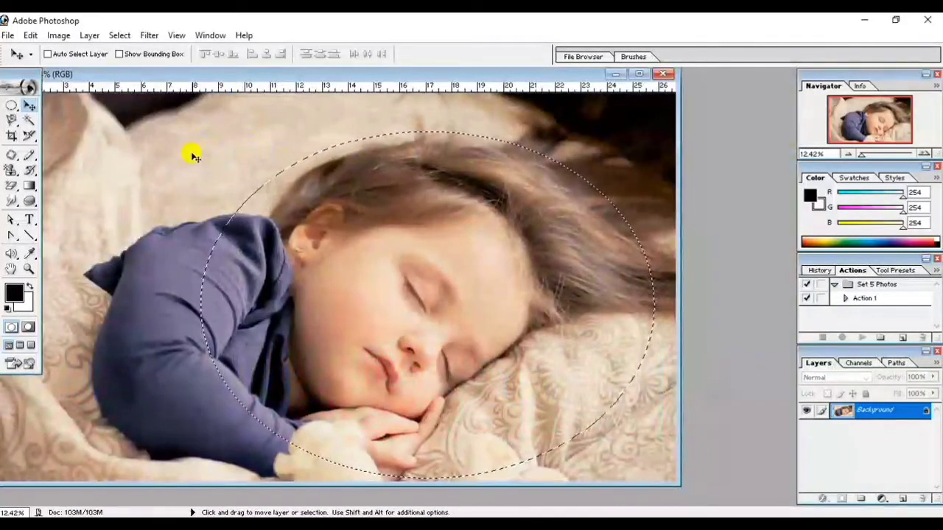
key("ctrl+d")
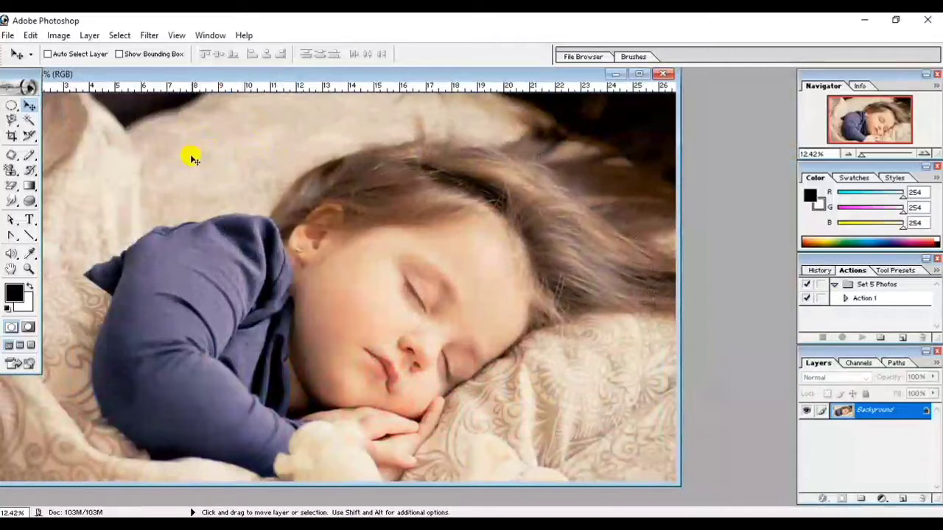
- Trace a 2 px-feathered lasso outline around the child, her hair and part of the pillow
left_click(13, 126)
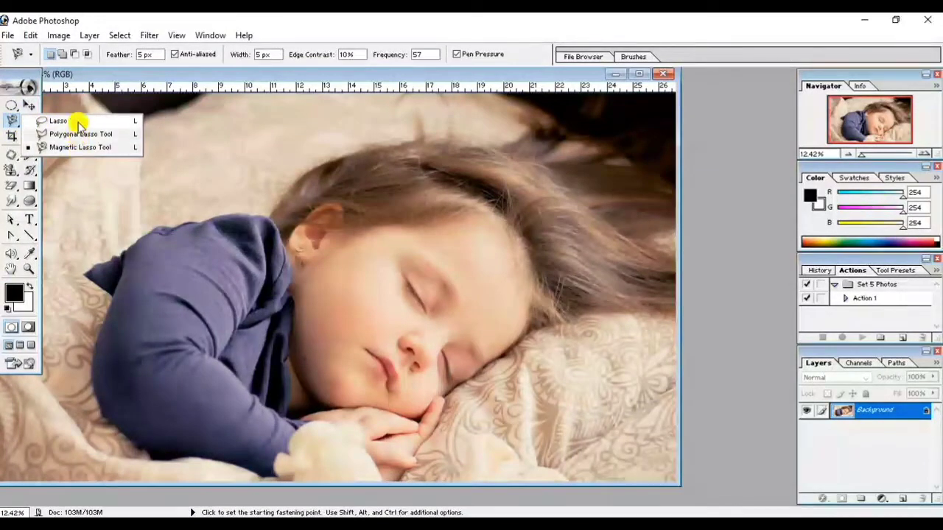
left_click(78, 125)
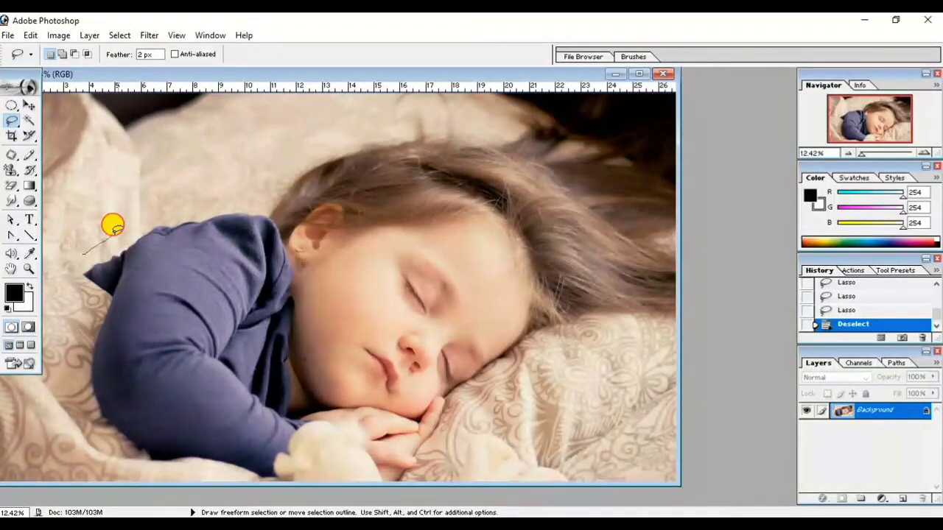
mouse_move(113, 226)
left_mouse_down()
mouse_move(316, 126)
mouse_move(610, 130)
mouse_move(658, 272)
mouse_move(435, 457)
left_mouse_up()
mouse_move(271, 474)
left_mouse_down()
mouse_move(130, 412)
mouse_move(71, 327)
left_mouse_up()
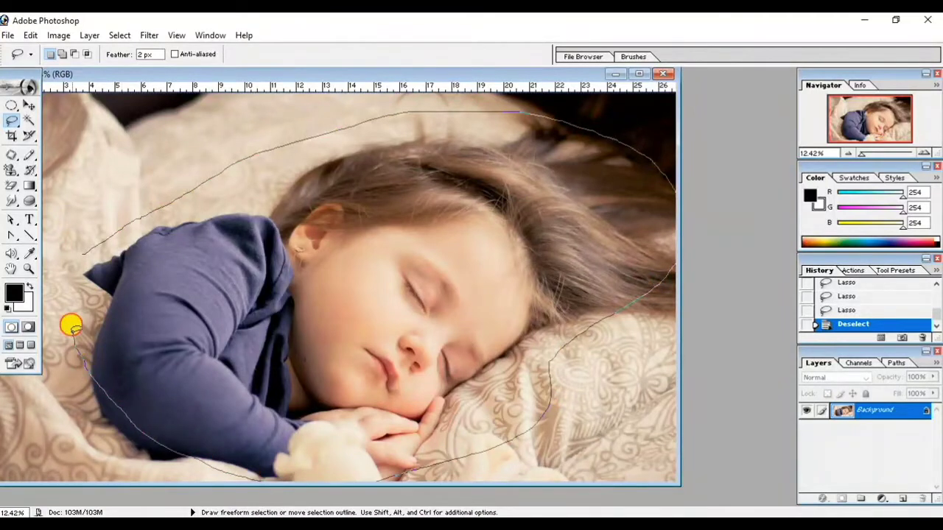
left_click_drag(85, 269, 83, 249)
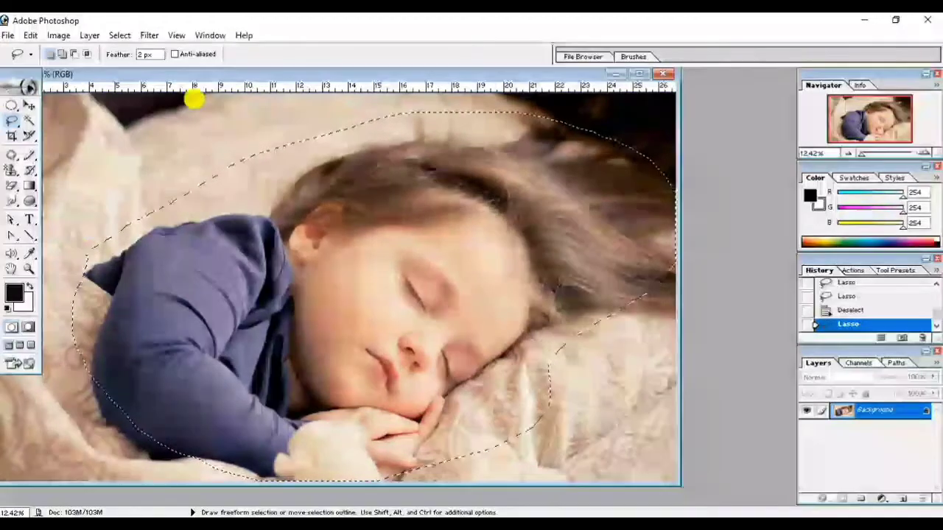
- Create another new blank document with the default settings
left_click(9, 35)
left_click(23, 52)
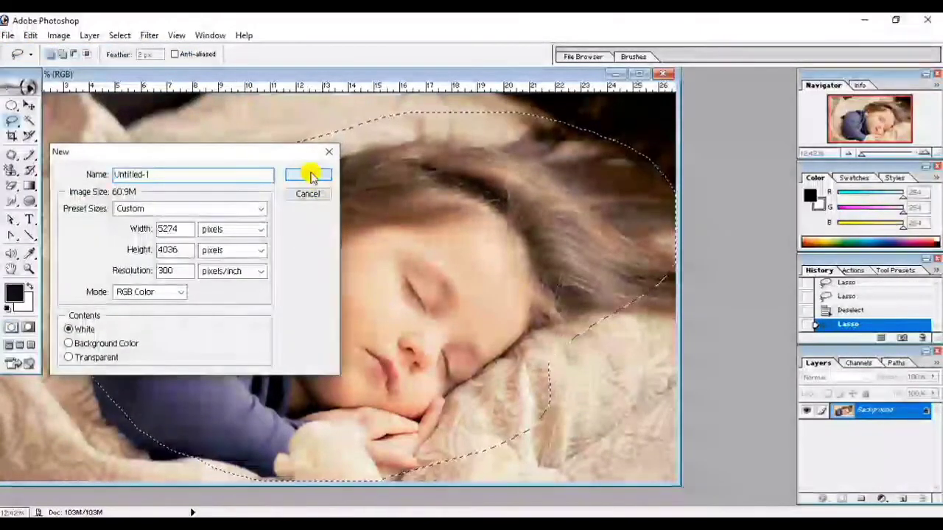
left_click(312, 178)
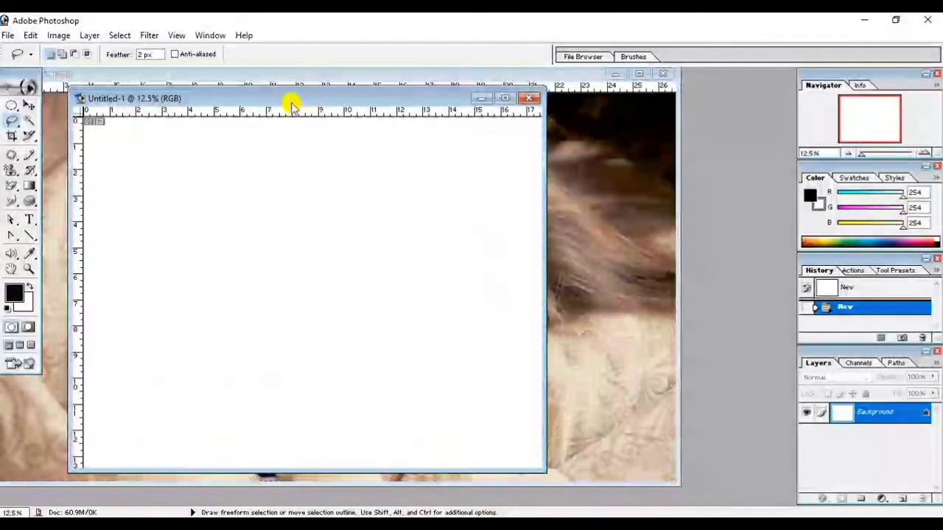
- Drag the lasso-selected child into Untitled-1, reposition it, then delete that layer
left_click_drag(291, 103, 917, 181)
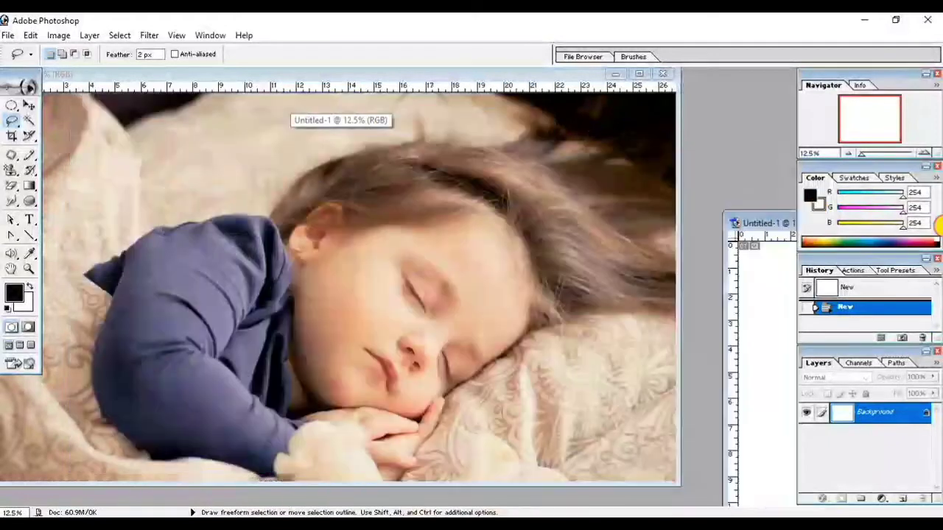
left_click(472, 74)
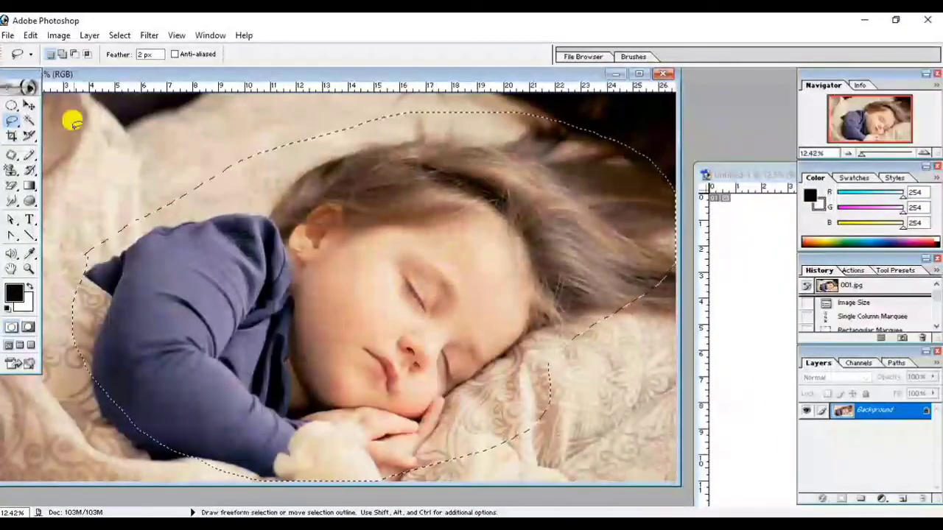
left_click(30, 105)
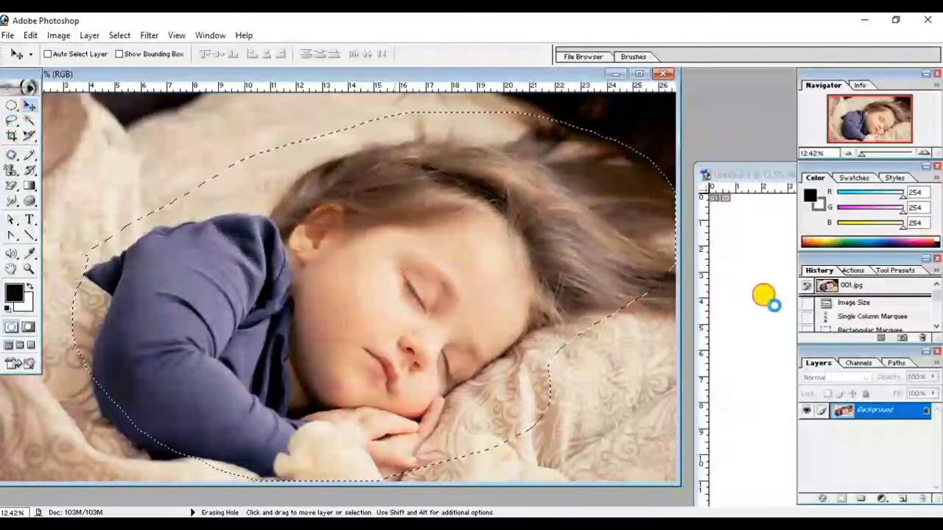
left_click_drag(766, 298, 768, 301)
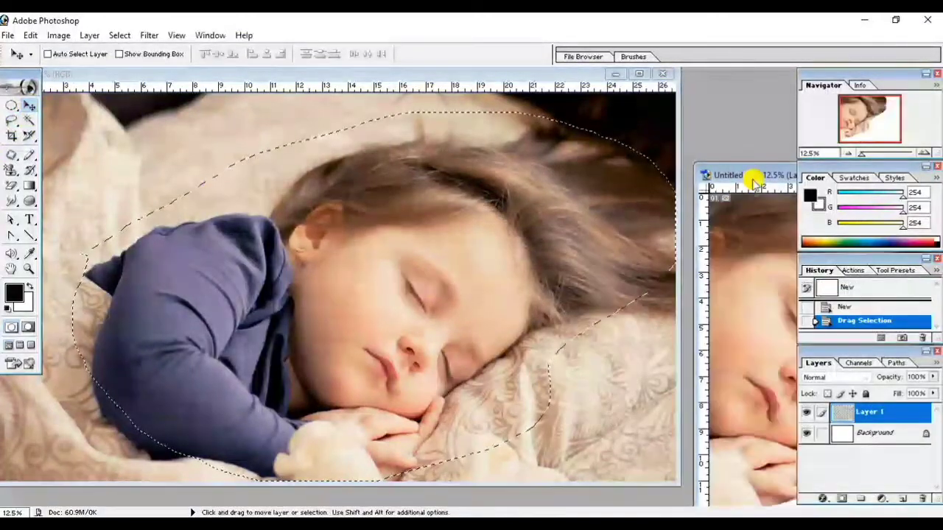
left_click_drag(752, 182, 126, 103)
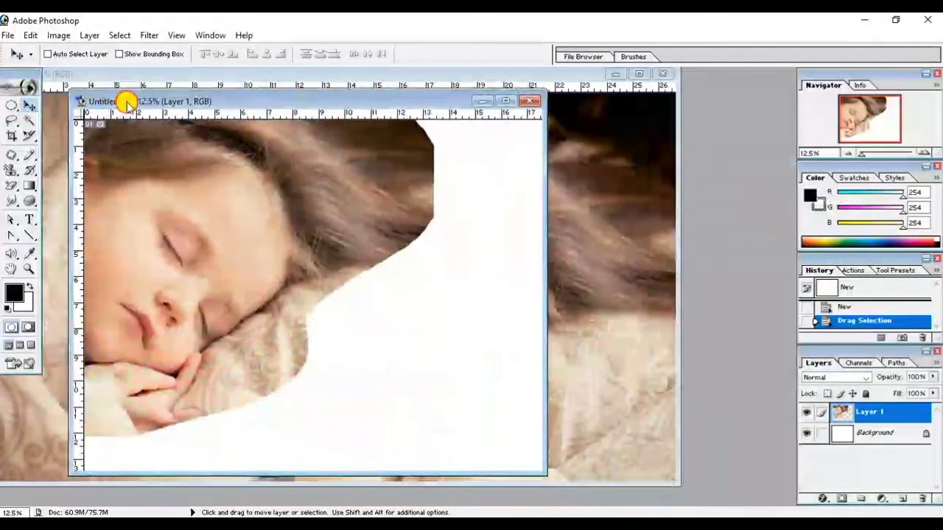
mouse_move(229, 249)
left_mouse_down()
mouse_move(337, 320)
mouse_move(404, 271)
mouse_move(467, 279)
mouse_move(472, 317)
mouse_move(434, 319)
mouse_move(478, 169)
left_mouse_up()
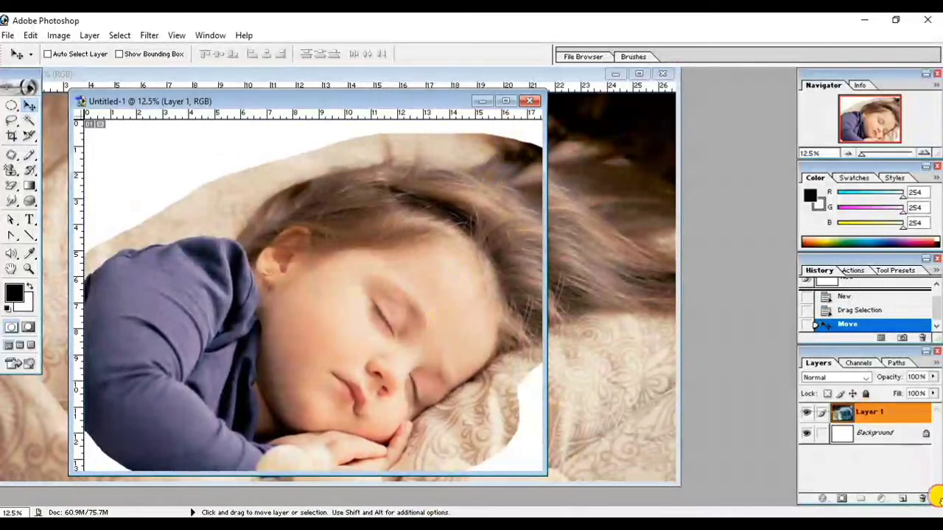
left_click_drag(869, 414, 922, 501)
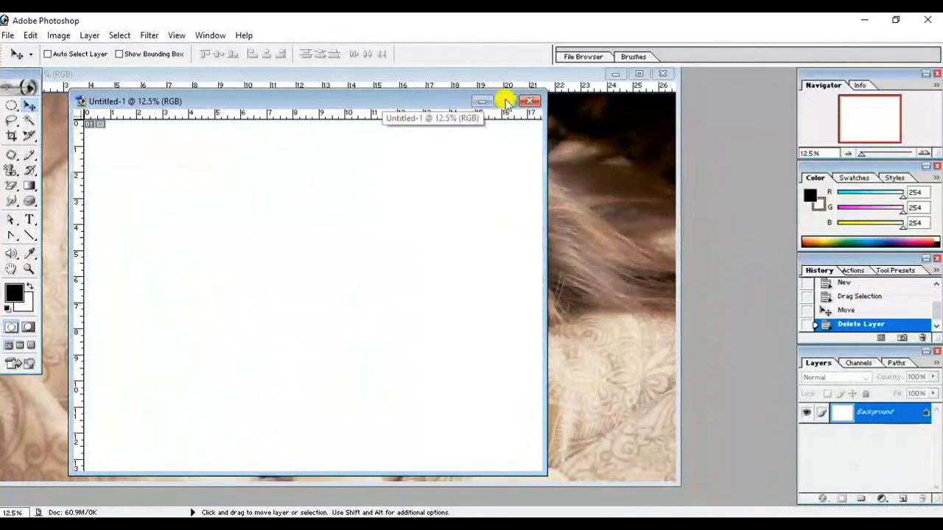
left_click(513, 75)
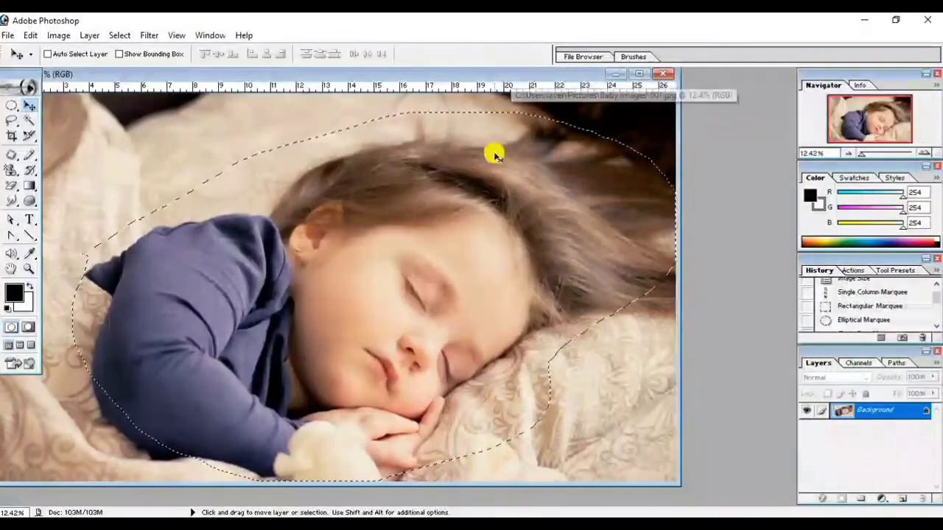
- Replace the freehand selection with a Polygonal Lasso outline around the child's head and upper body
left_click_drag(16, 127, 87, 134)
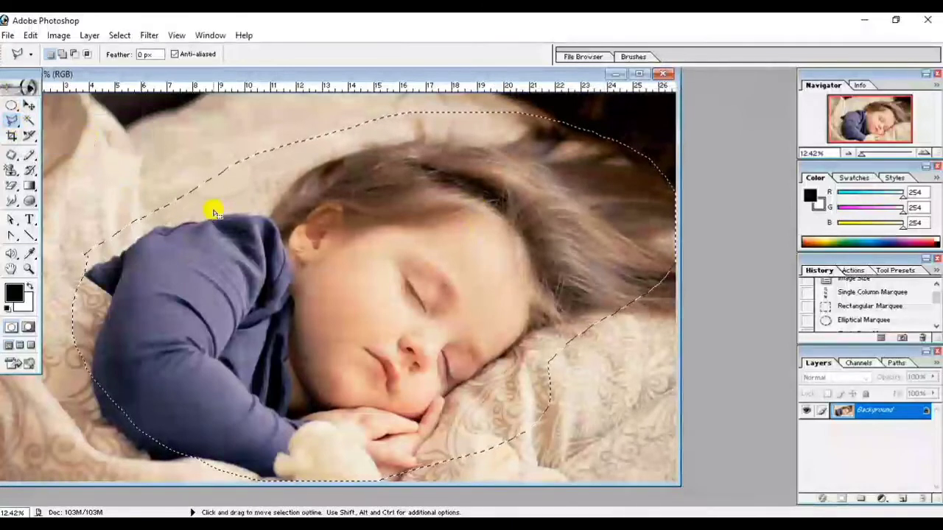
left_click(184, 217)
left_click(182, 220)
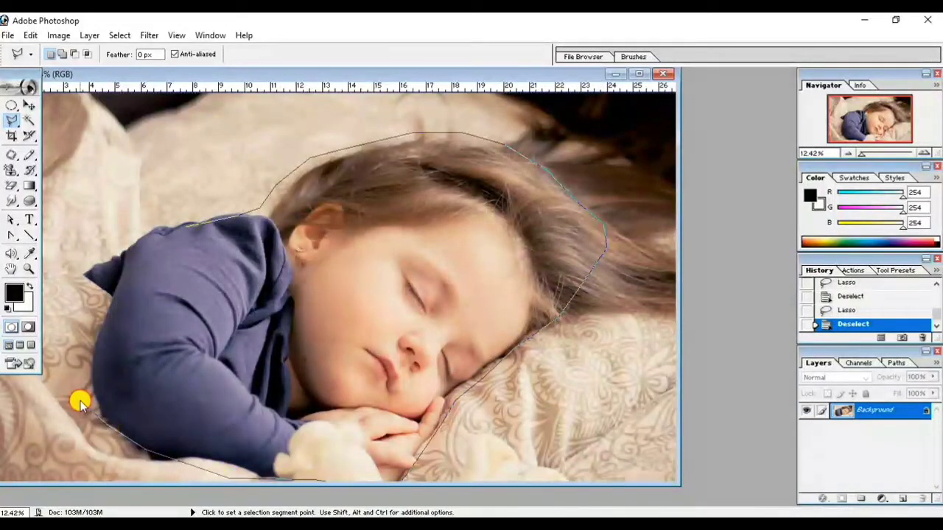
left_click(184, 216)
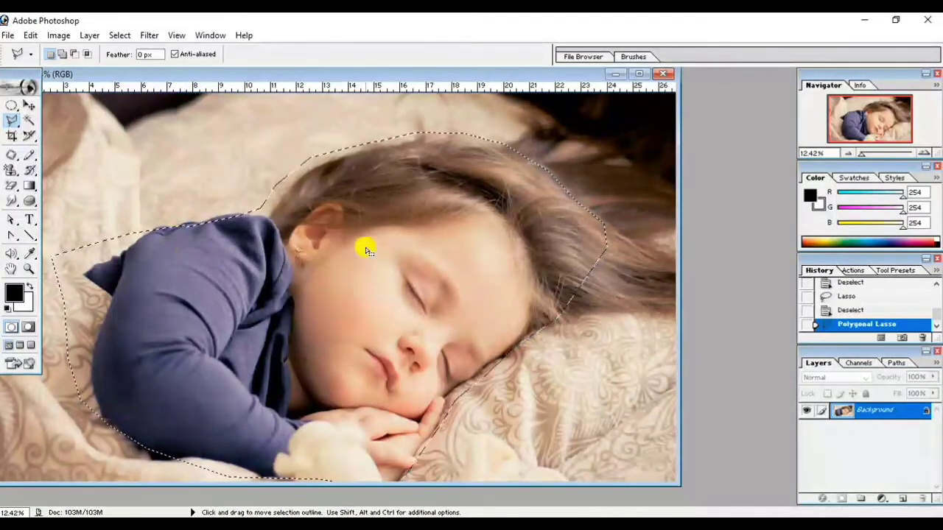
left_click(13, 106)
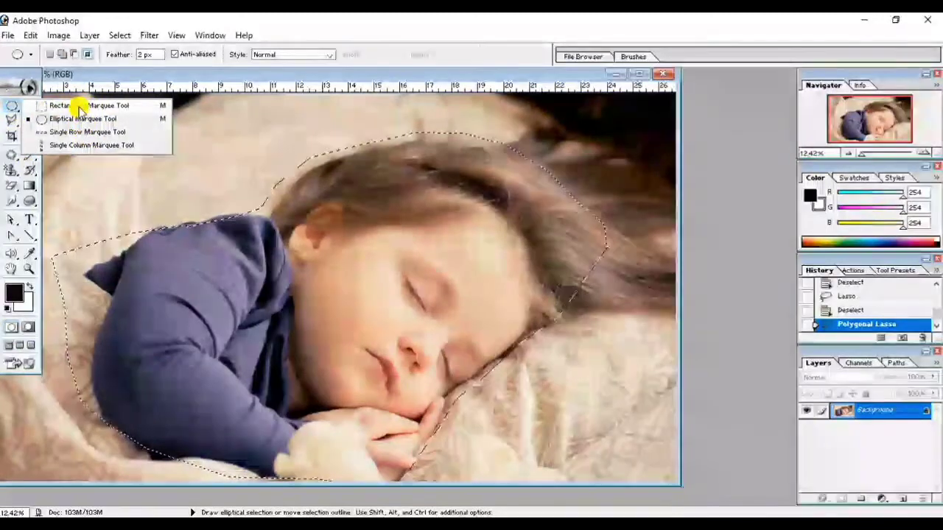
- Drag a copy of the polygonal child selection into Untitled-1 with the Move tool and reposition it
left_click(140, 74)
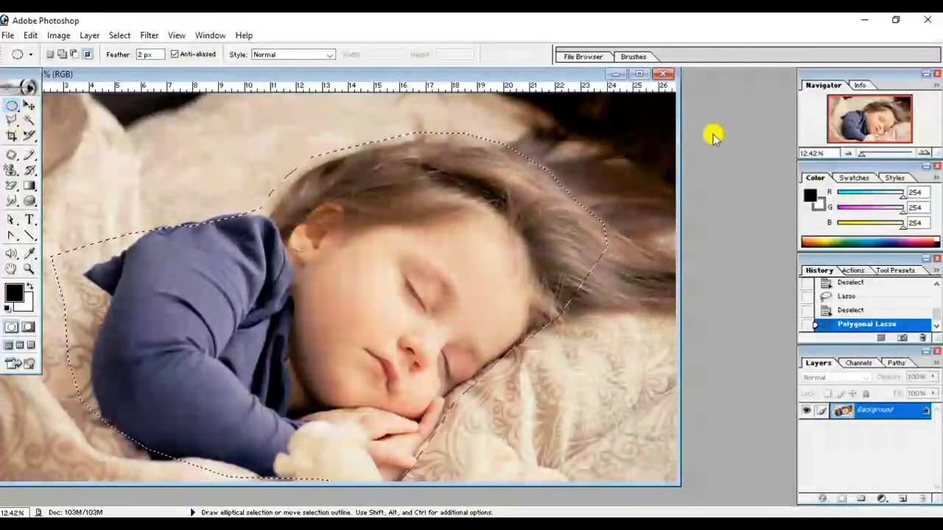
left_click_drag(574, 74, 608, 148)
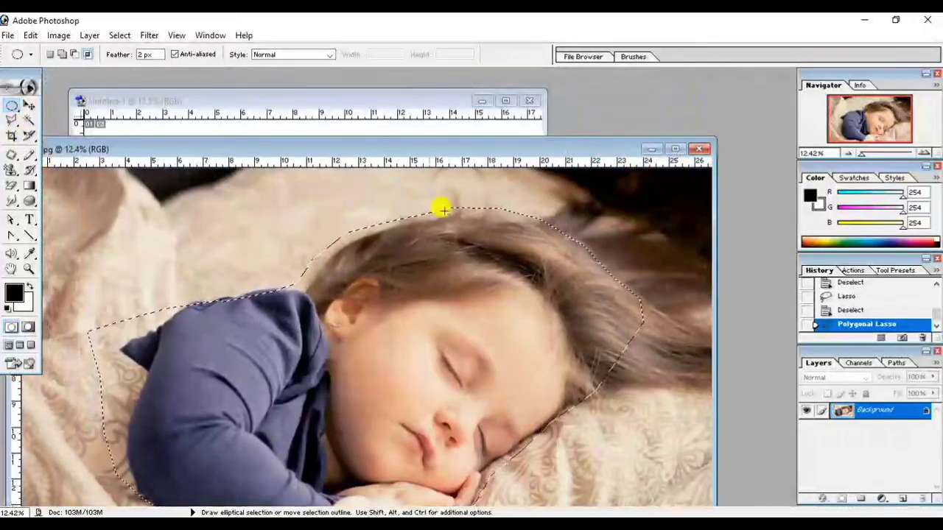
left_click(29, 105)
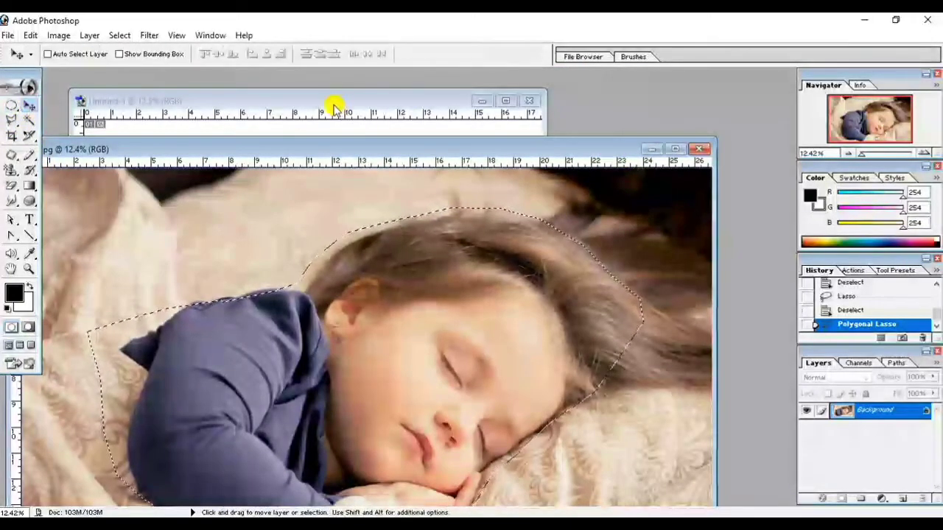
left_click(337, 109)
left_click(590, 150)
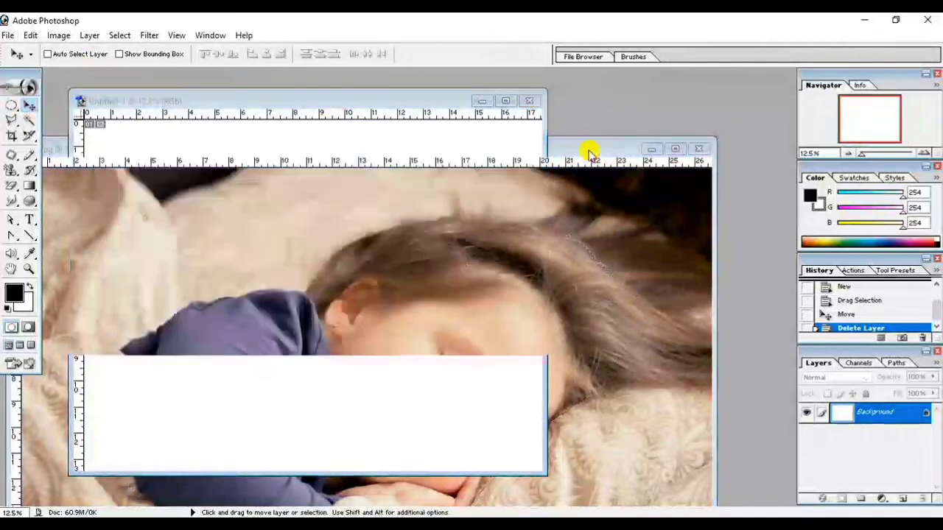
mouse_move(518, 324)
left_mouse_down()
mouse_move(295, 129)
mouse_move(320, 223)
left_mouse_up()
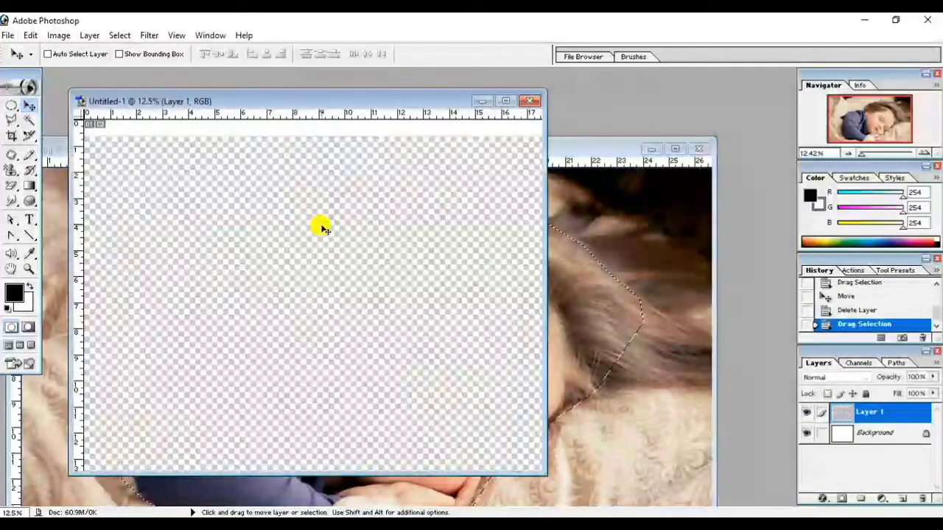
mouse_move(194, 224)
left_mouse_down()
mouse_move(271, 330)
mouse_move(244, 330)
left_mouse_up()
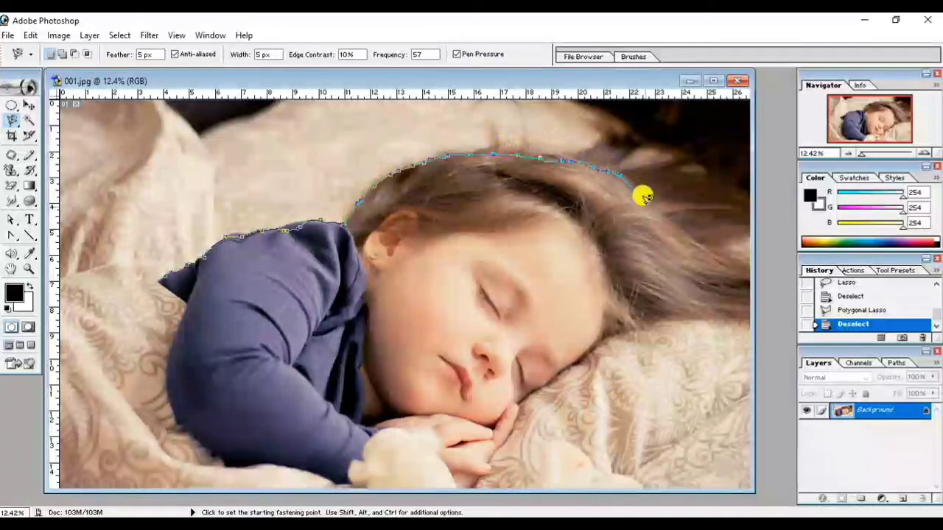
- Discard the head-only Magnetic Lasso selection and trace a closed outline around the whole sleeping child
double_click(649, 323)
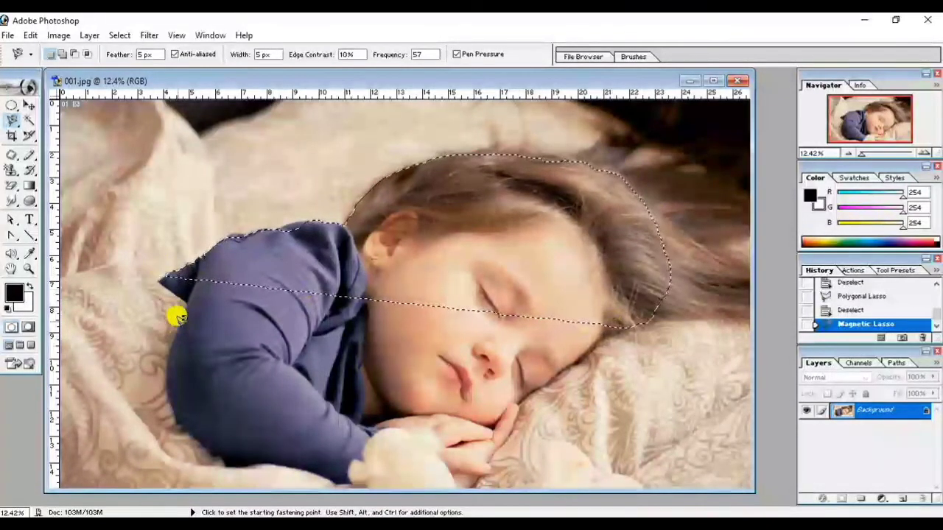
key("ctrl+d")
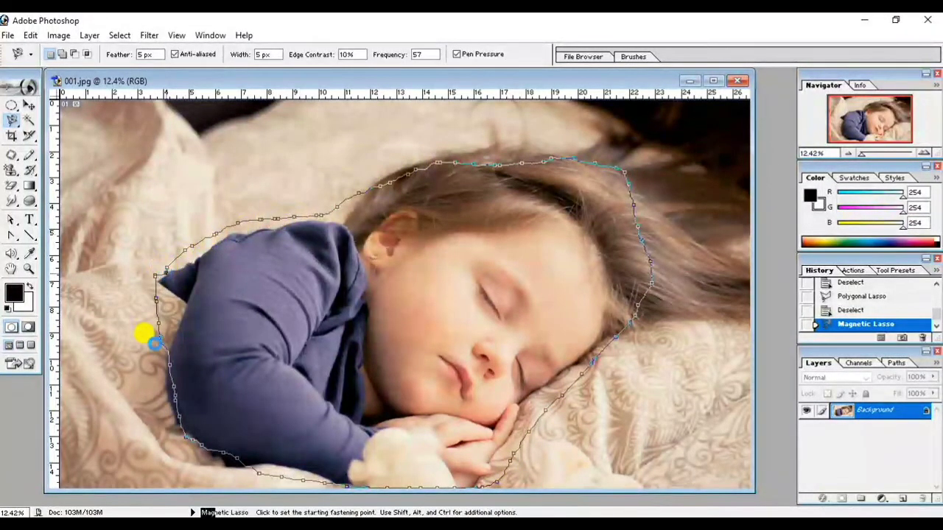
left_click(162, 302)
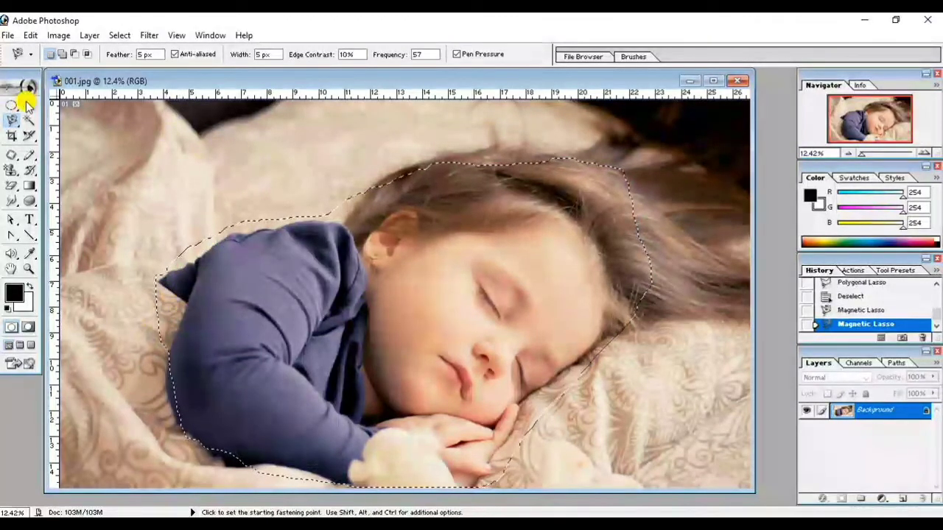
left_click(30, 105)
left_click_drag(329, 83, 515, 101)
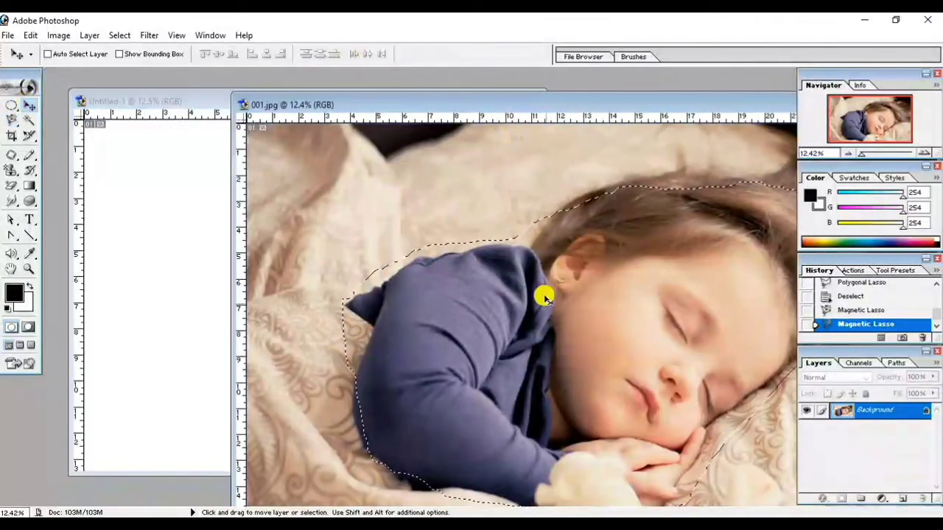
left_click_drag(543, 295, 101, 284)
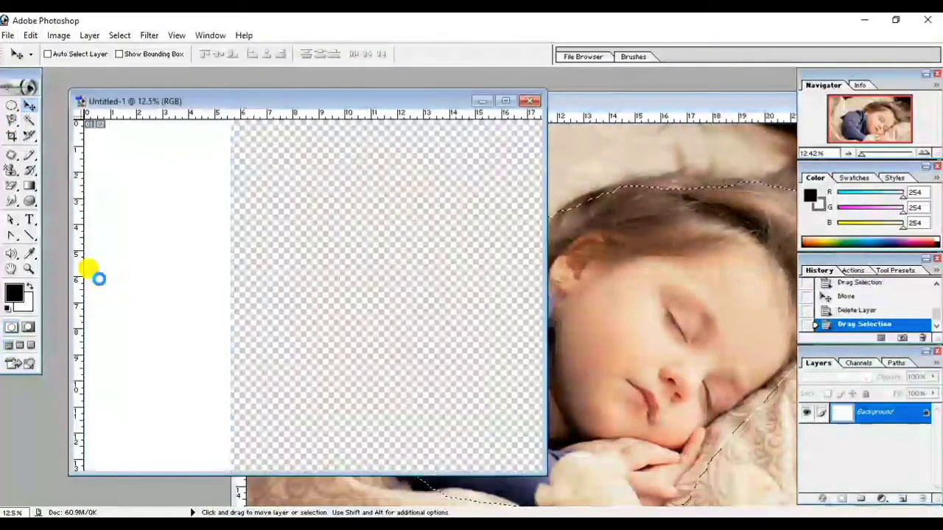
left_click_drag(168, 292, 353, 265)
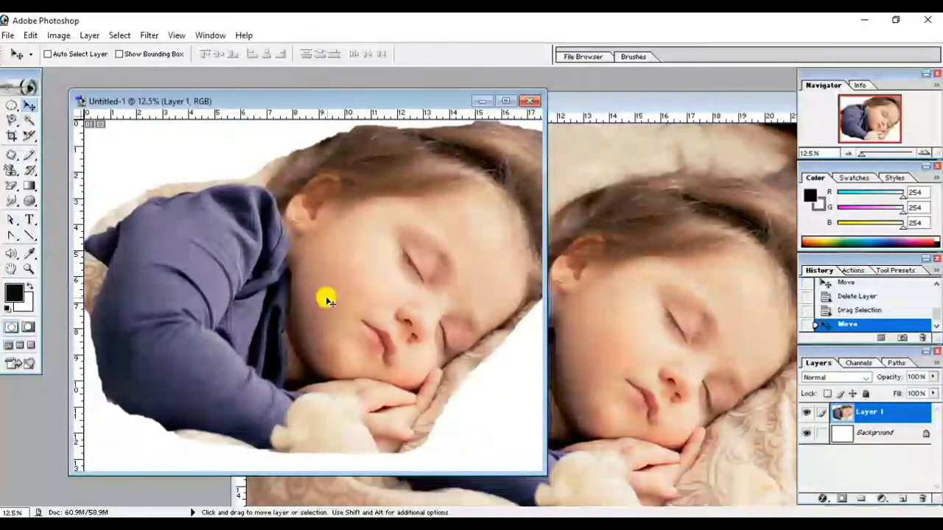
left_click_drag(869, 412, 927, 501)
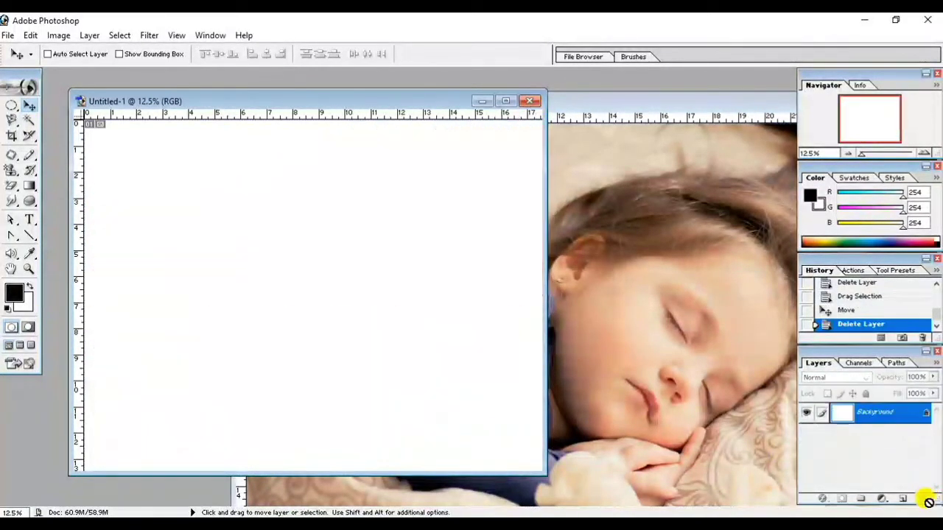
left_click(586, 103)
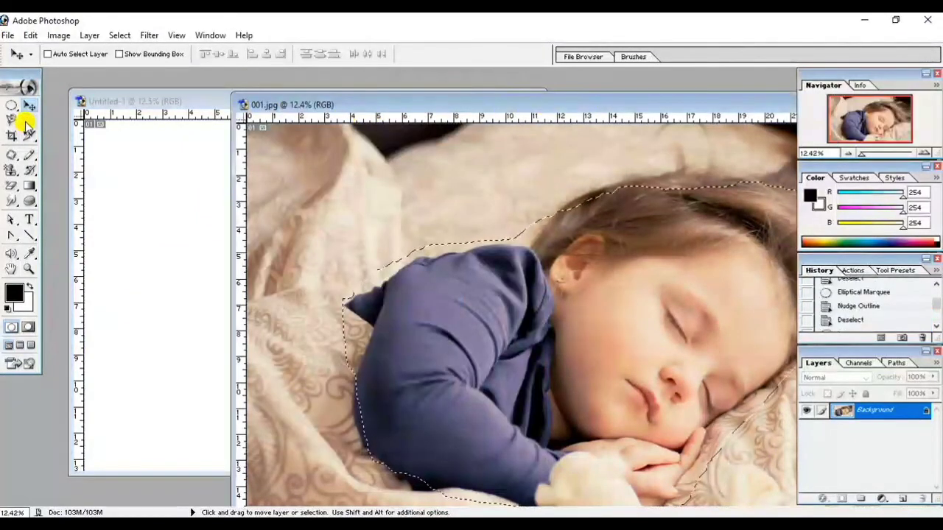
left_click(181, 100)
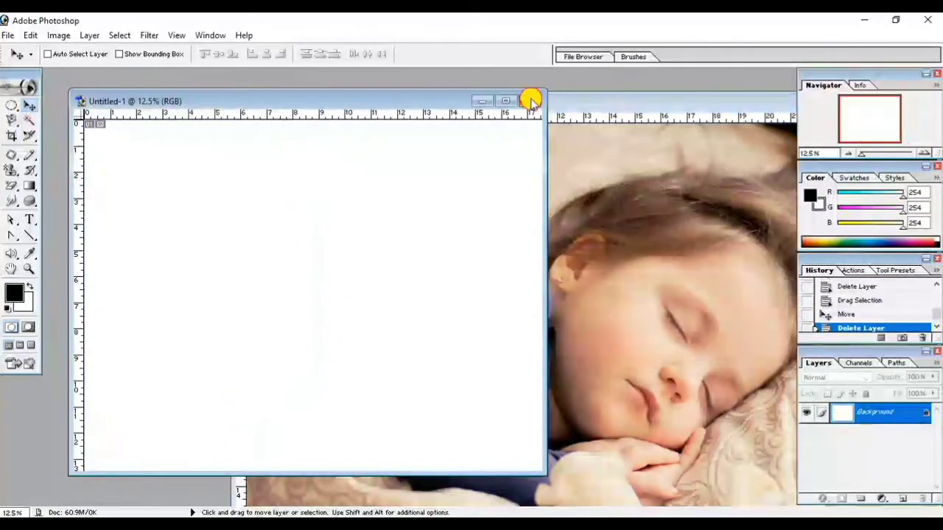
- Close Untitled-1 and 001.jpg, answering No to saving either
left_click(529, 100)
left_click(483, 218)
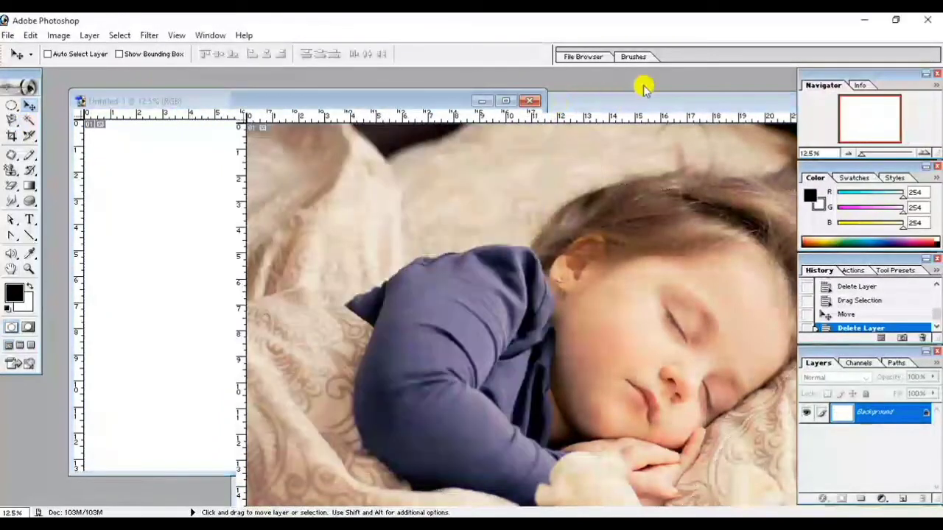
left_click_drag(431, 101, 387, 100)
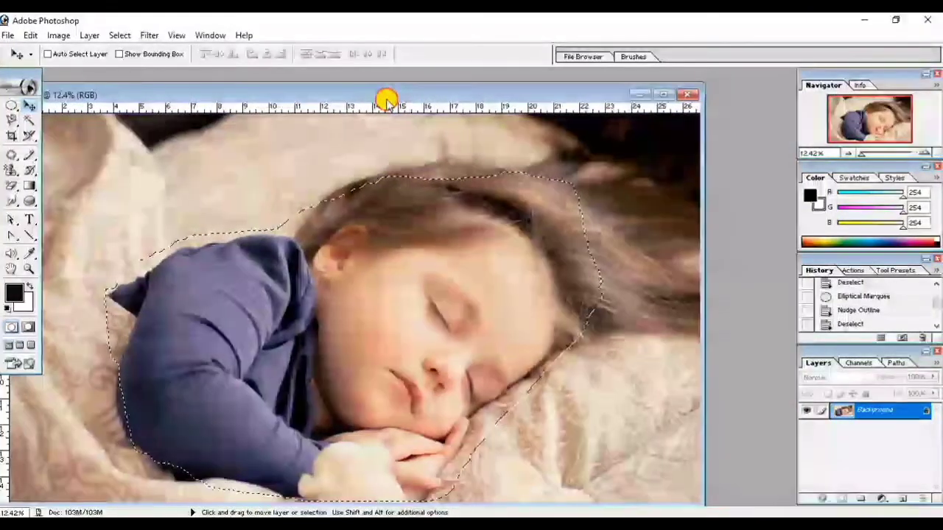
left_click(689, 94)
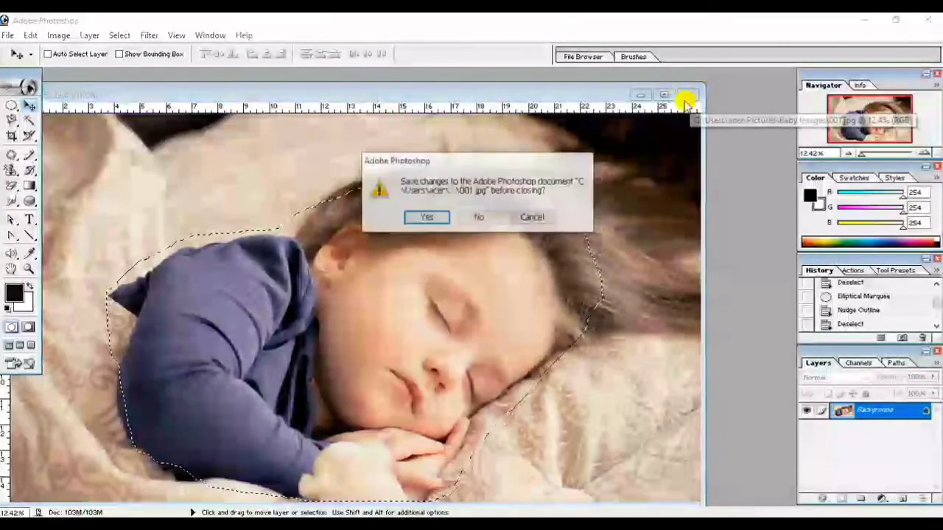
left_click(477, 219)
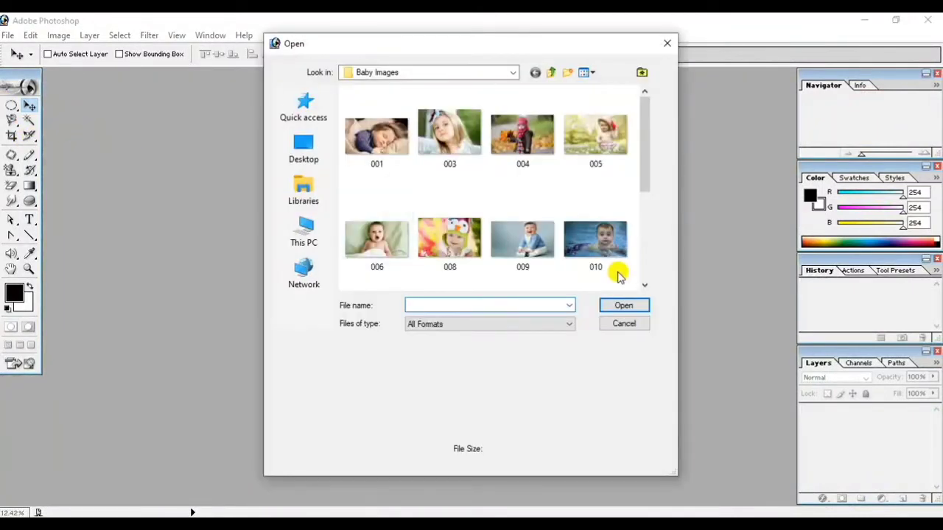
- Open 009.jpg and Magic Wand the blue backdrop, adding the left and right areas
double_click(529, 231)
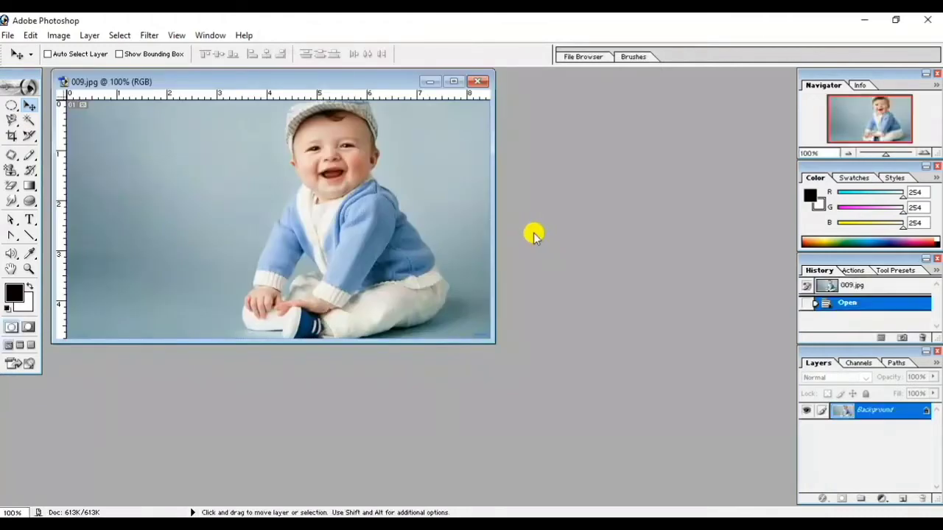
left_click(27, 120)
left_click(199, 164)
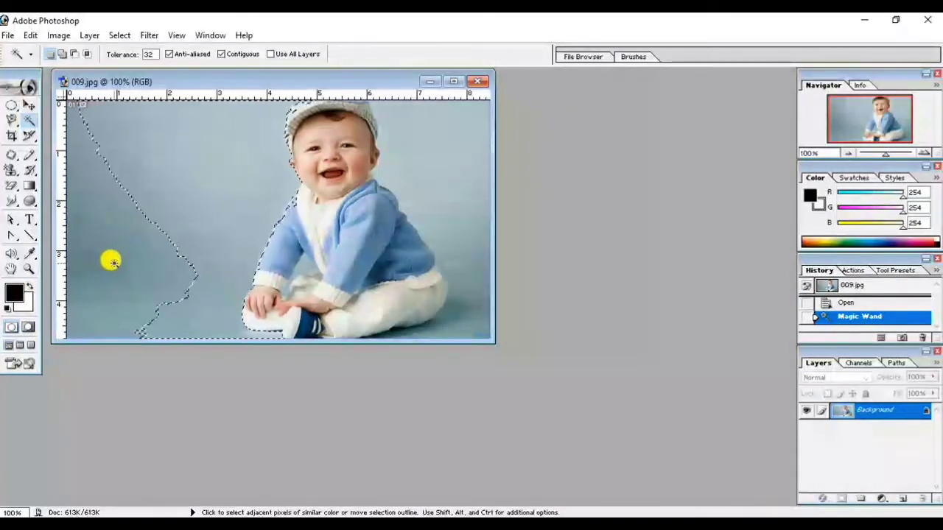
left_click(116, 230, "shift")
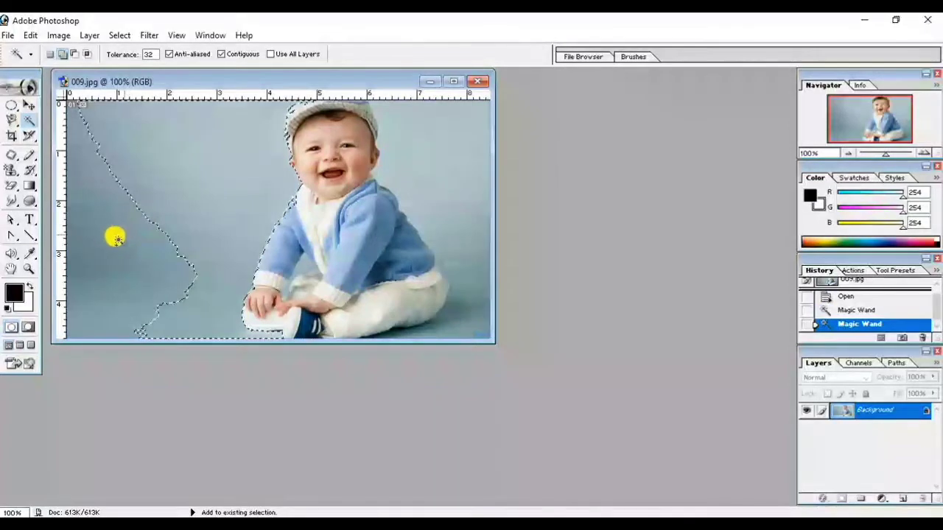
left_click(431, 125)
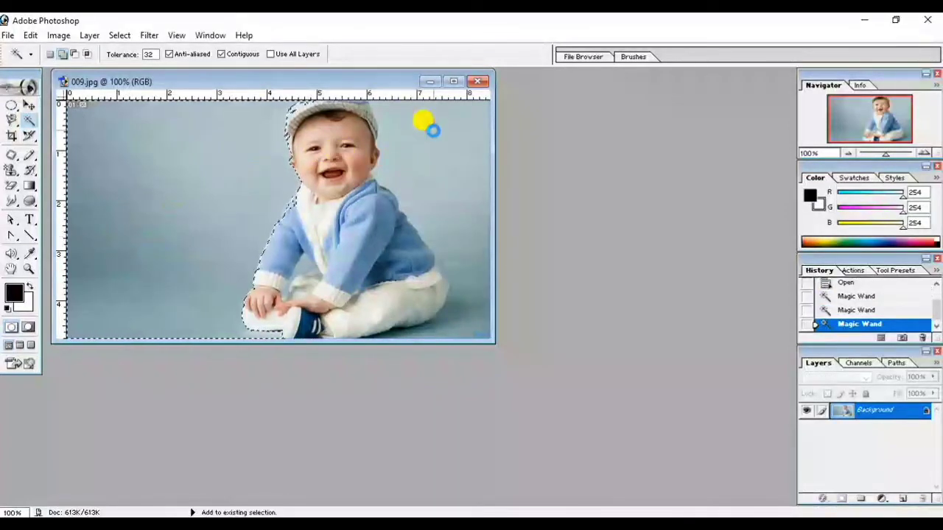
- Add the backdrop along the baby's right side, arm, below the knee and lower-right patch
left_click(430, 188)
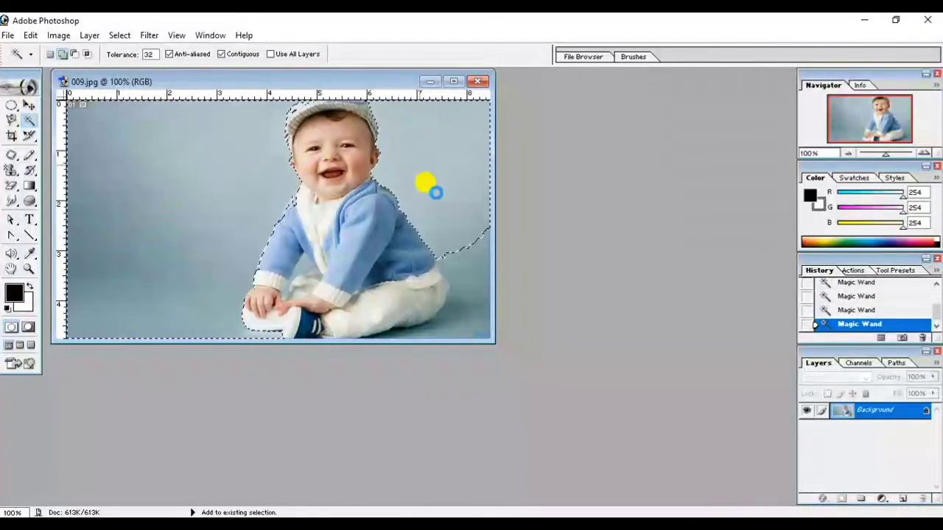
left_click(458, 256)
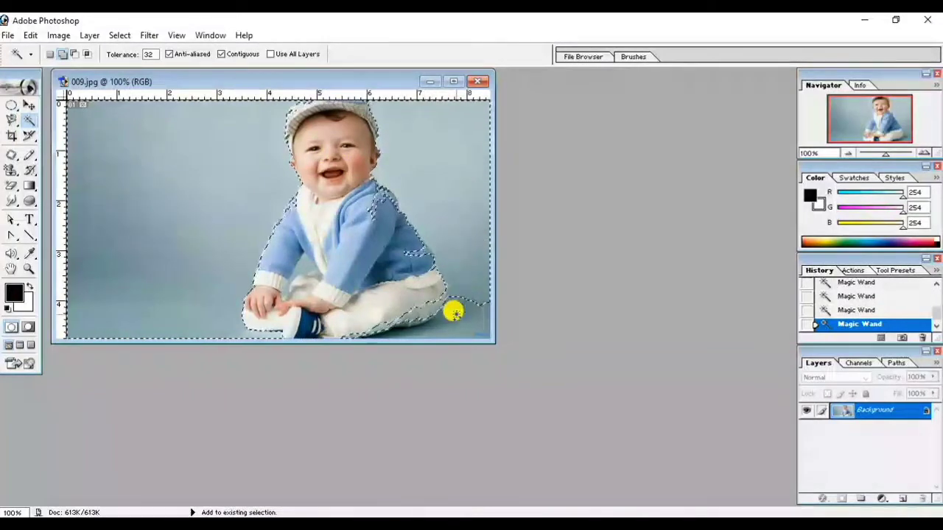
left_click(462, 317)
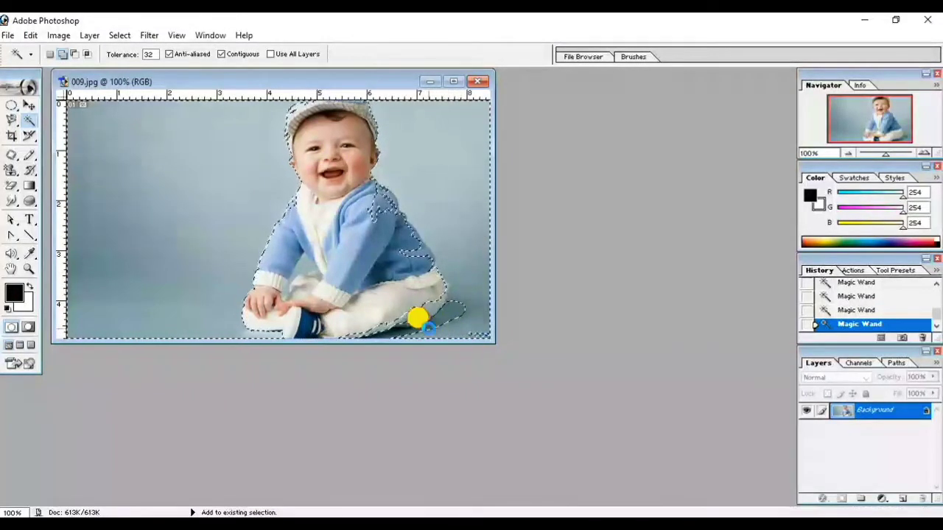
left_click(403, 333)
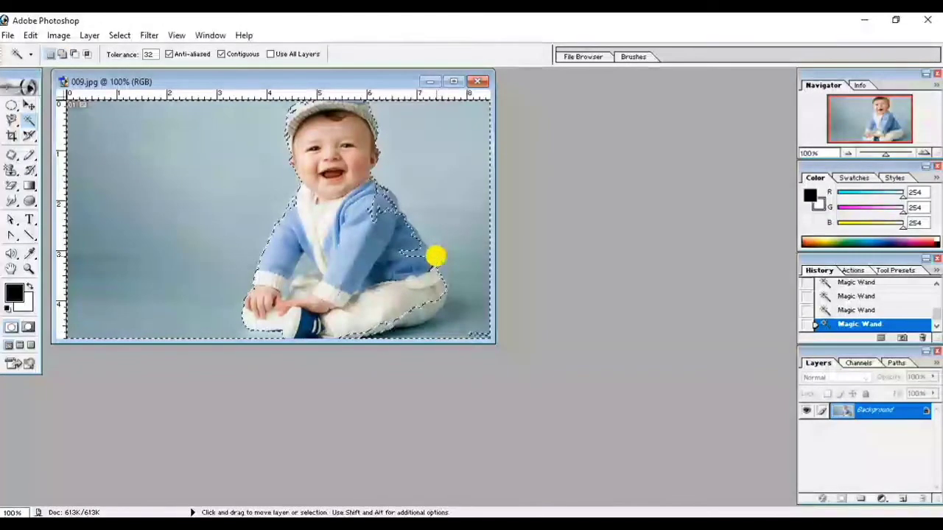
- Undo the excess selection additions and re-add the backdrop to the baby's right
key("ctrl+z")
key("ctrl+alt+z")
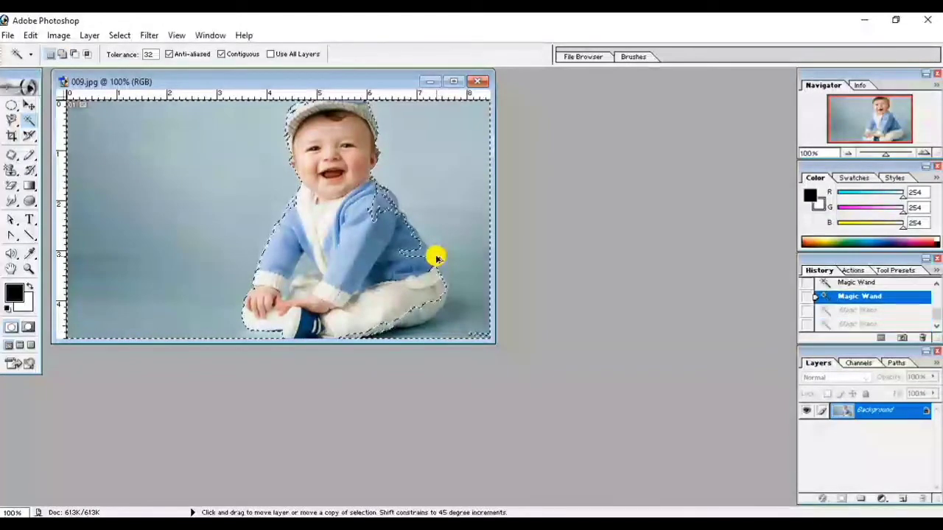
key("ctrl+alt+z")
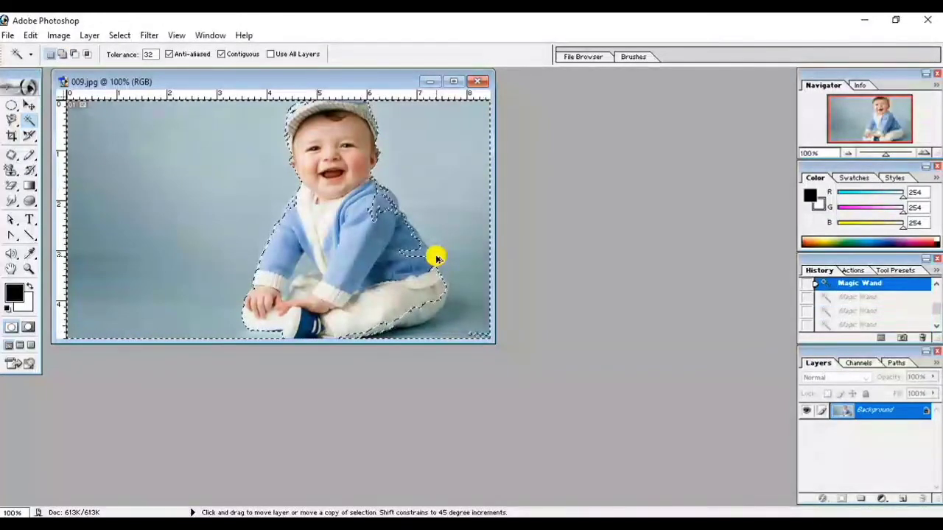
left_click(436, 258)
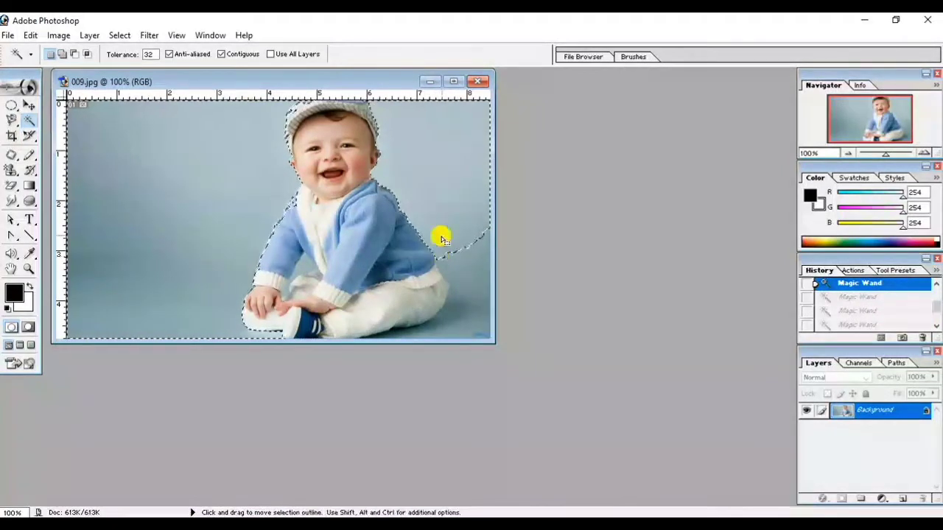
- Set the background colour to brown 5E4646 and clear the selected backdrop to it
left_click(24, 299)
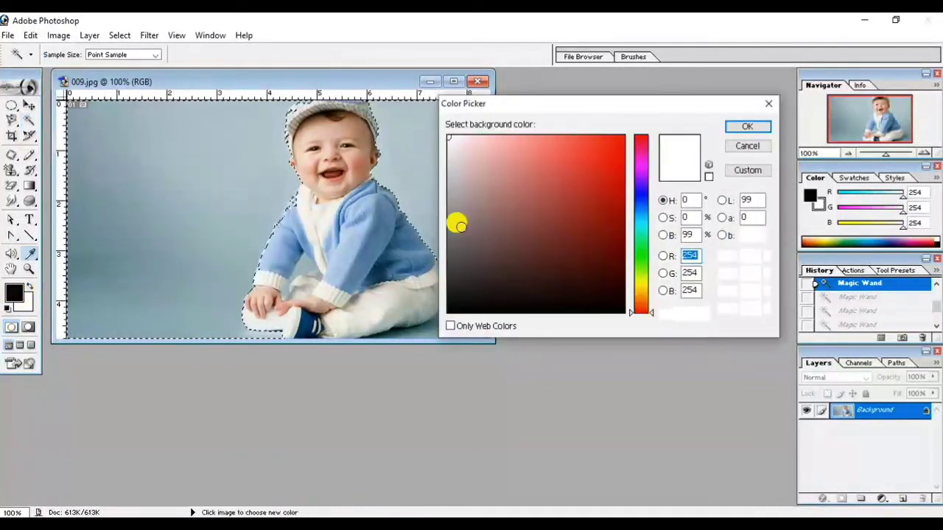
mouse_move(506, 136)
left_mouse_down()
mouse_move(486, 217)
mouse_move(492, 248)
left_mouse_up()
left_click(748, 130)
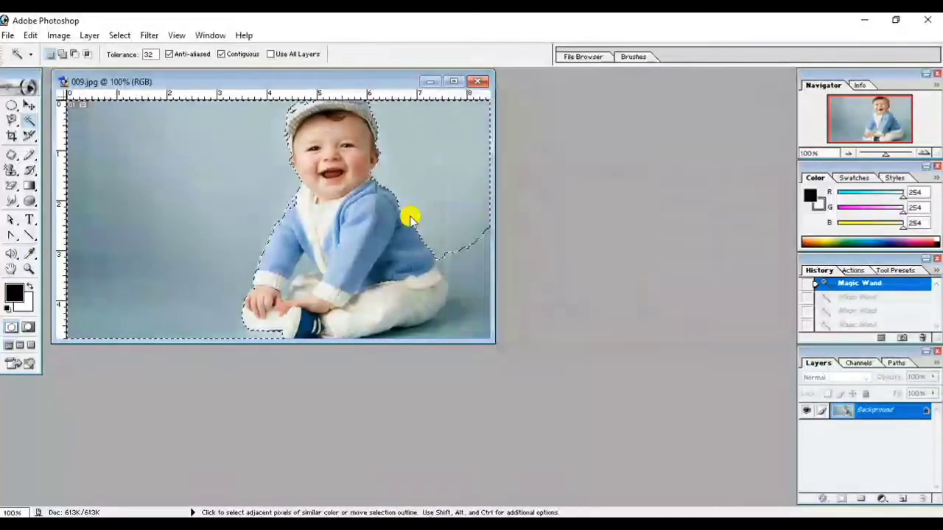
key("Delete")
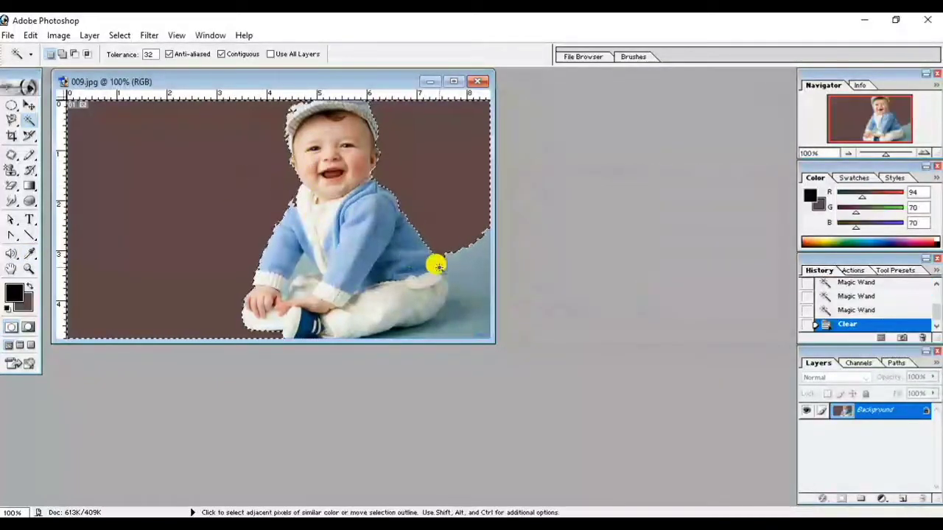
- Magic Wand and clear the leftover patch near the arm and the blue floor areas to brown
left_click(296, 260)
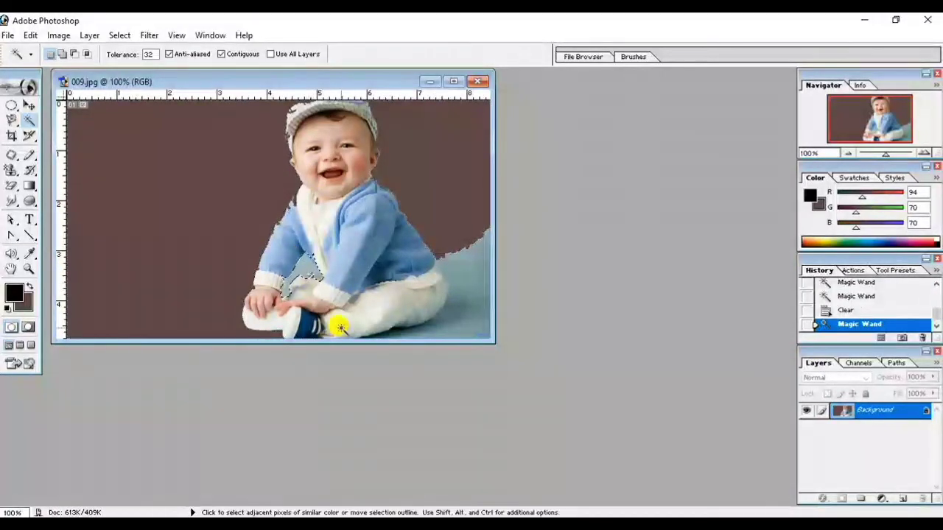
key("Delete")
left_click(471, 306)
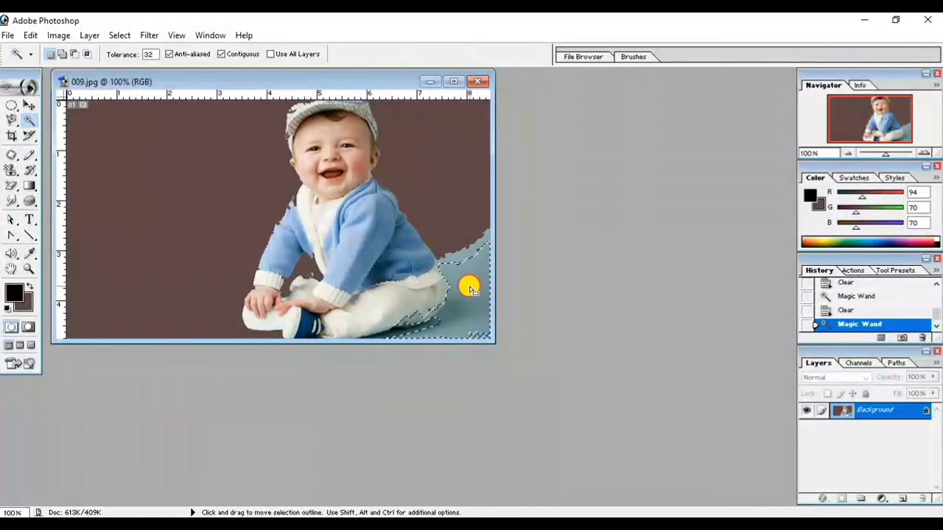
key("ctrl+d")
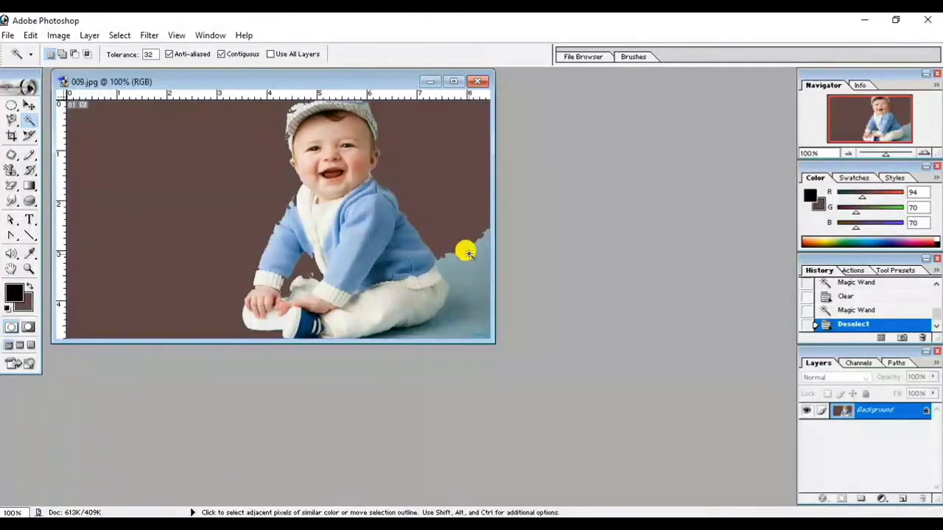
left_click(469, 267)
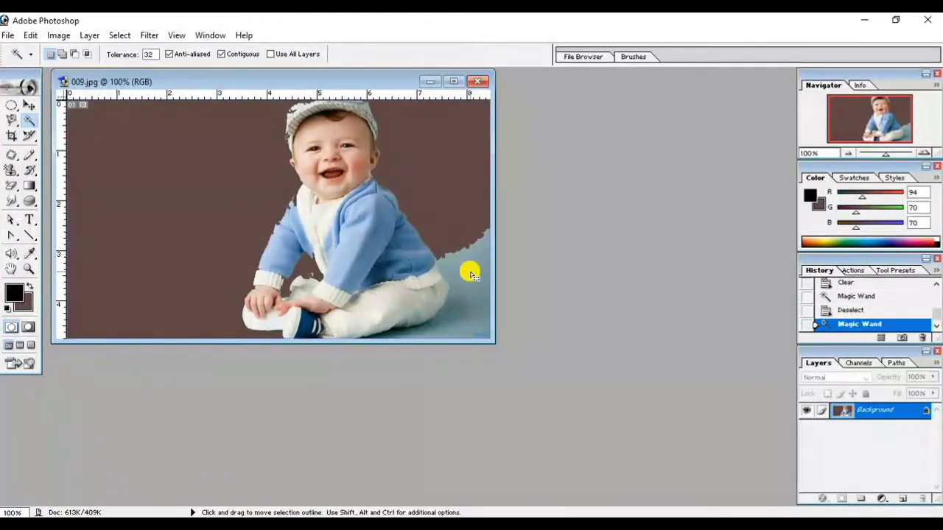
key("Delete")
left_click(469, 322)
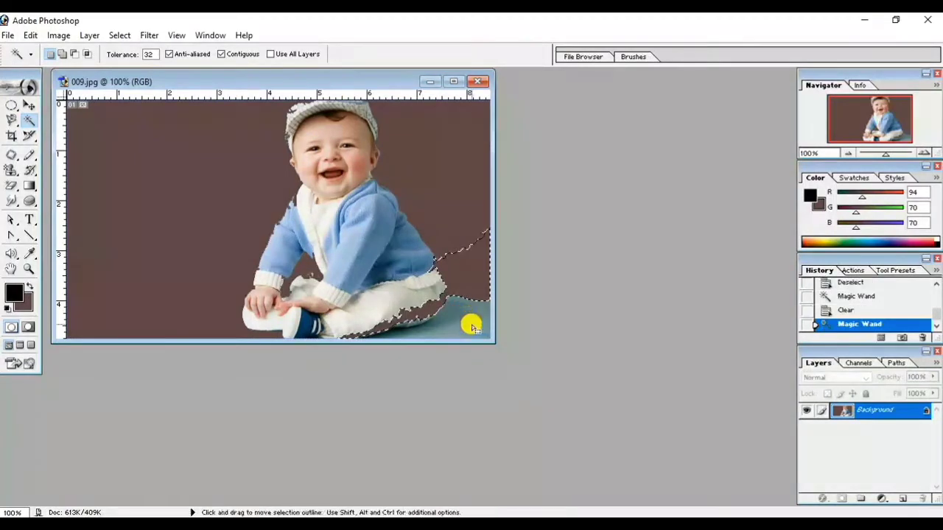
key("Delete")
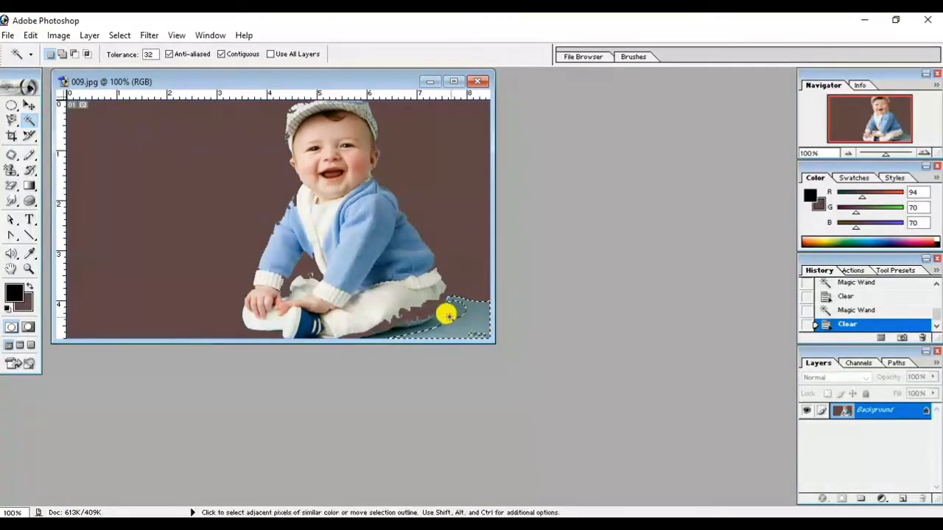
left_click(448, 319)
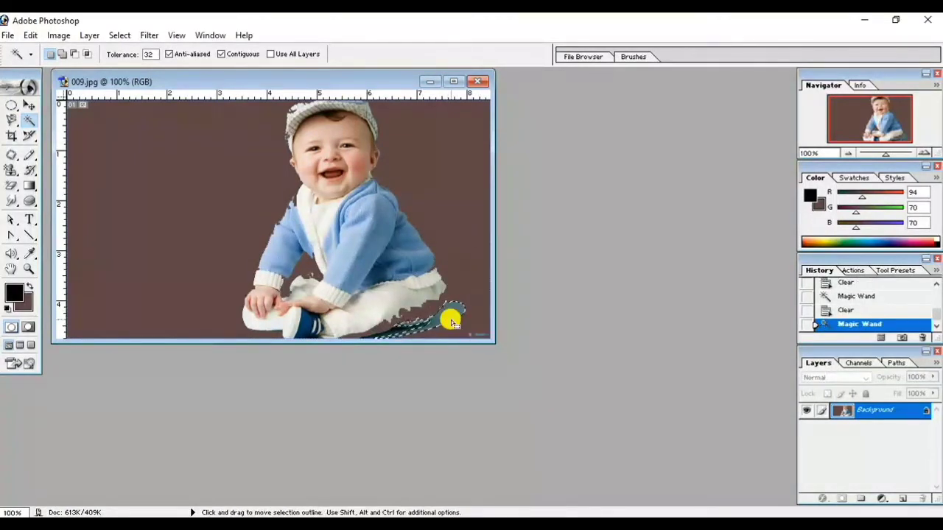
key("Delete")
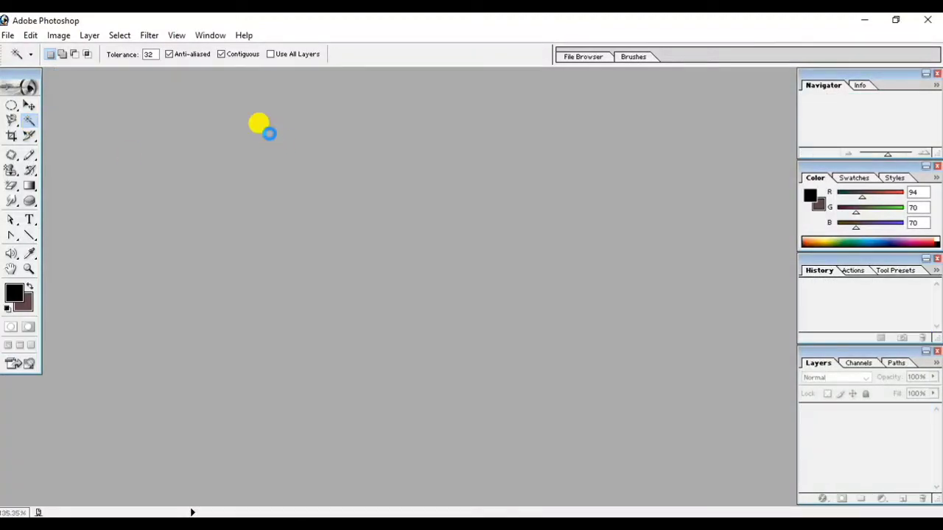
double_click(269, 132)
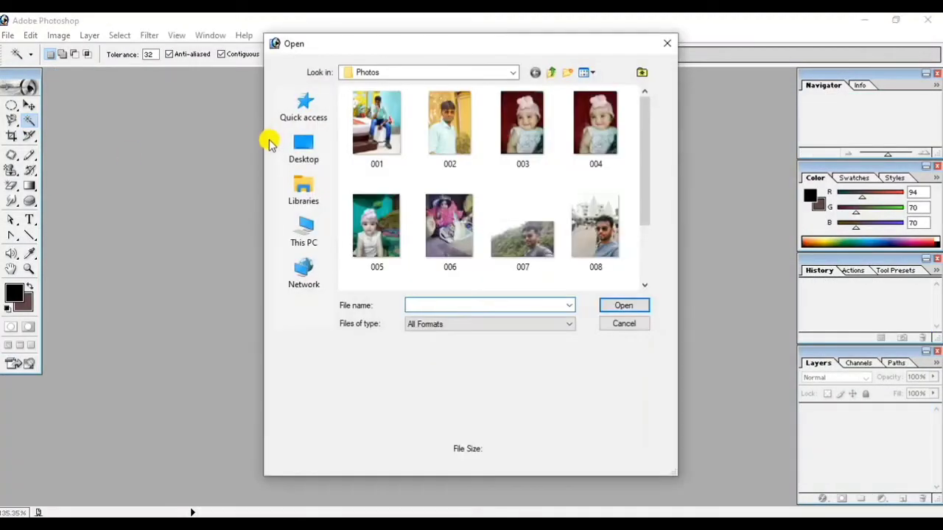
left_click_drag(640, 131, 581, 238)
left_click(444, 236)
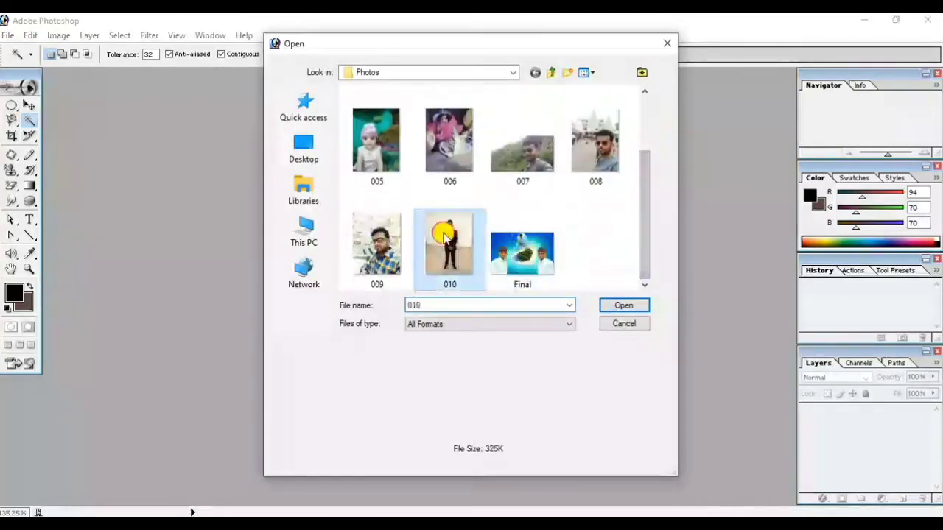
double_click(444, 235)
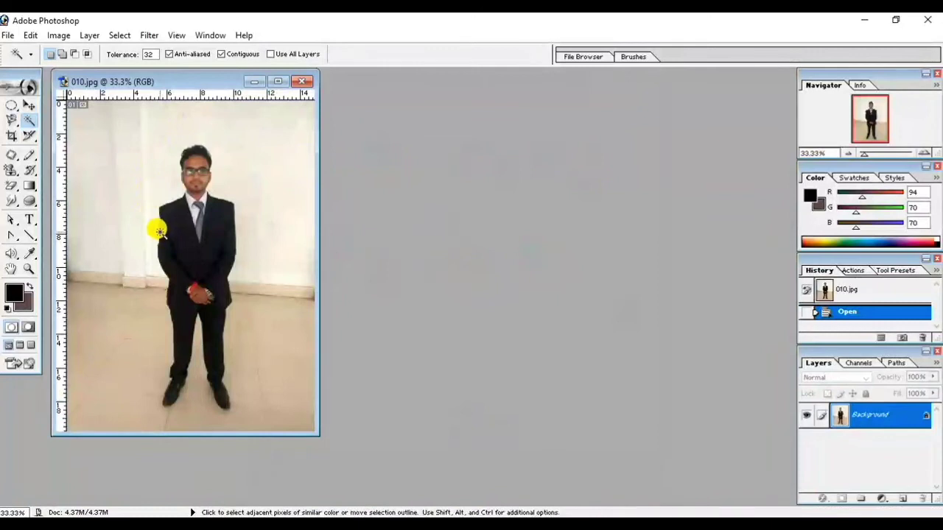
left_click(147, 150)
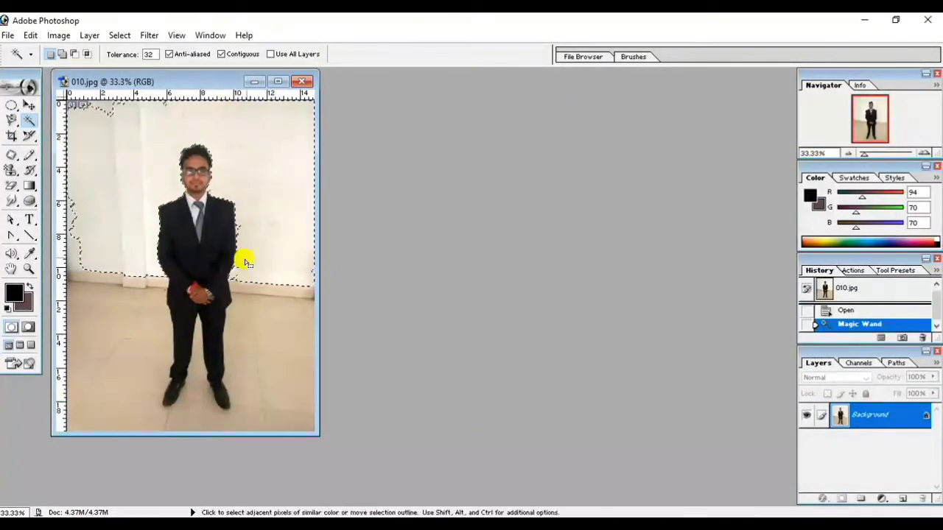
left_click(106, 105, "shift")
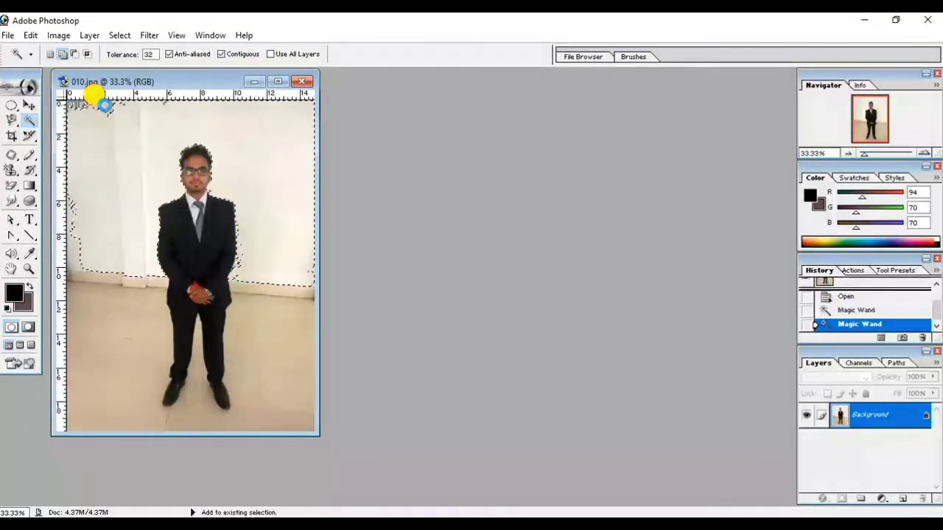
left_click(88, 92, "shift")
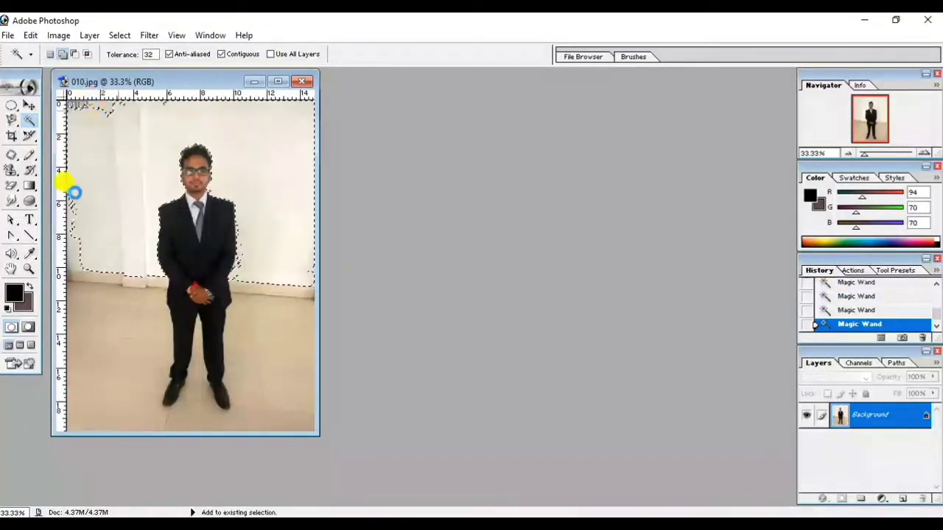
left_click(74, 246, "shift")
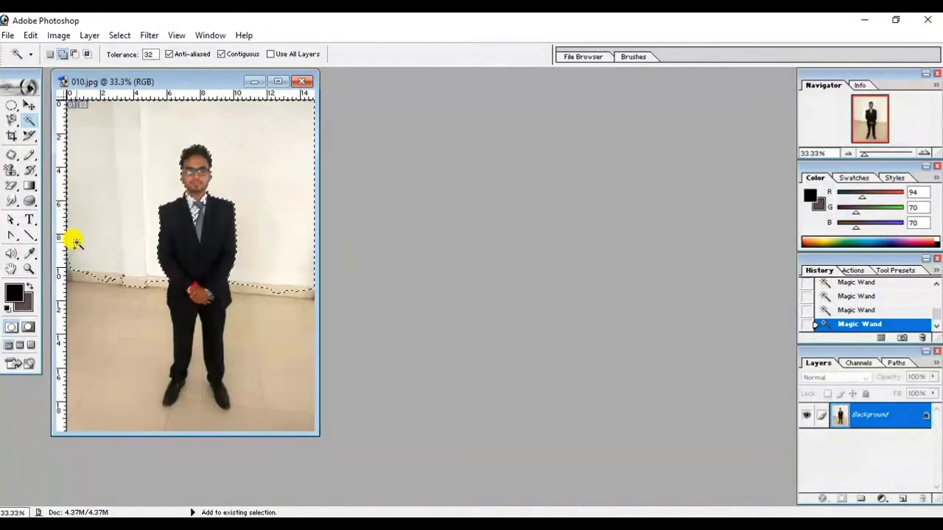
left_click(73, 274)
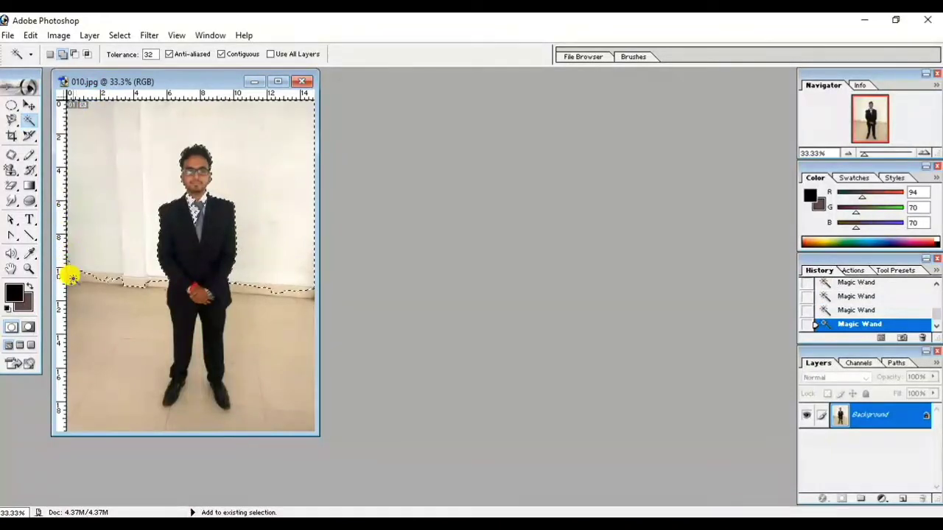
left_click(72, 274)
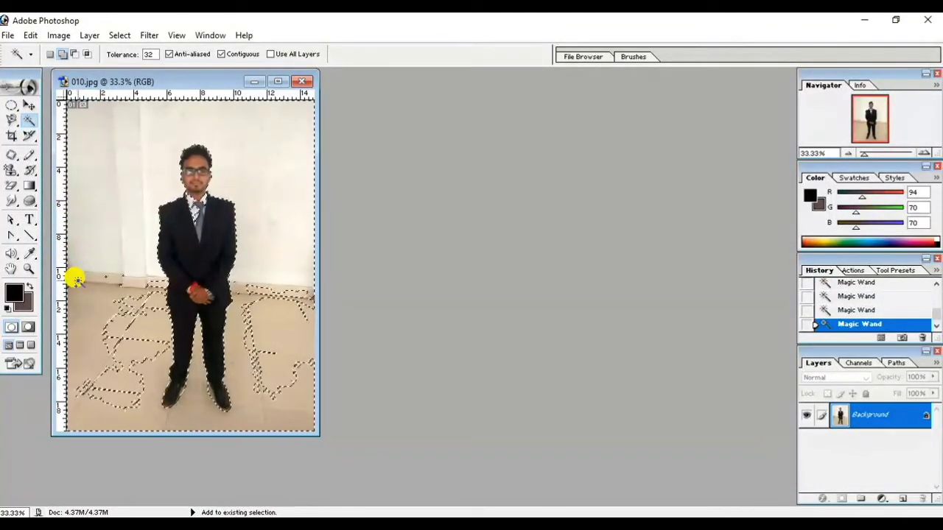
left_click(116, 310)
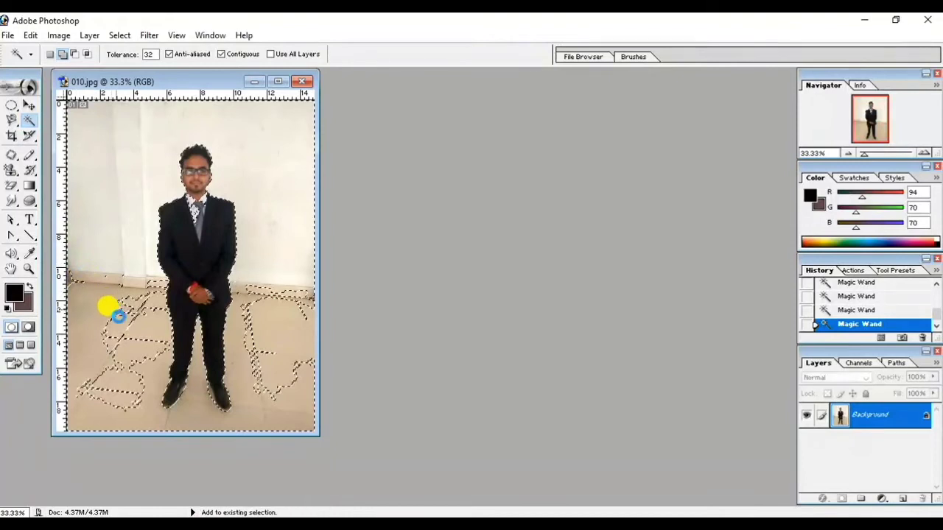
left_click(119, 317)
left_click(144, 332)
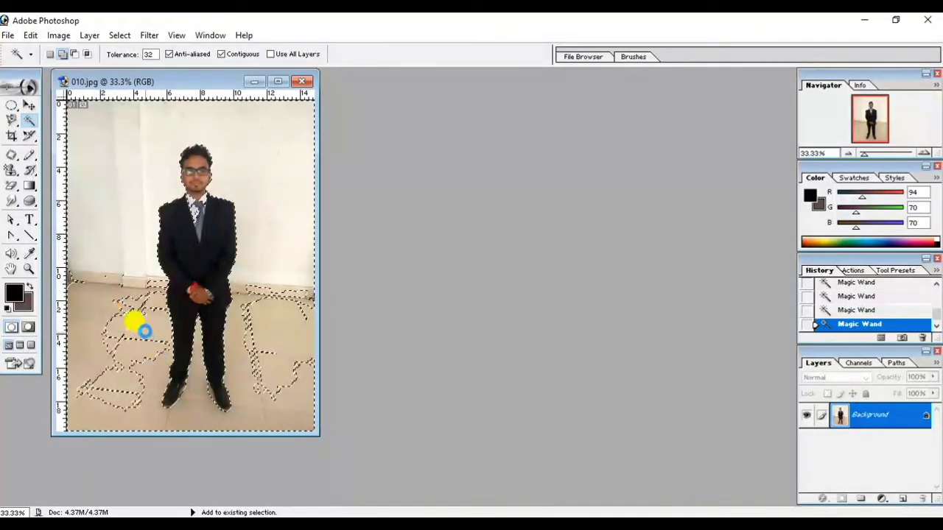
left_click(140, 335)
left_click(276, 331)
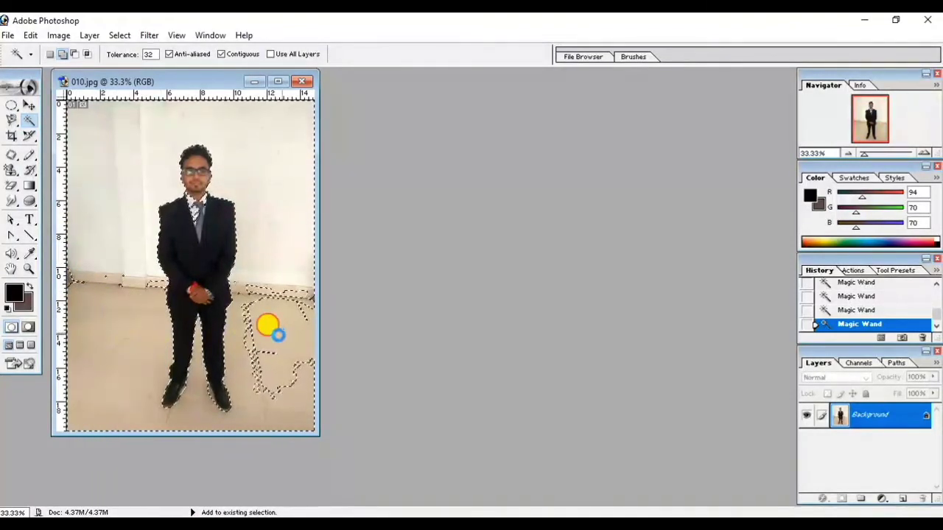
left_click(273, 271)
left_click(306, 294)
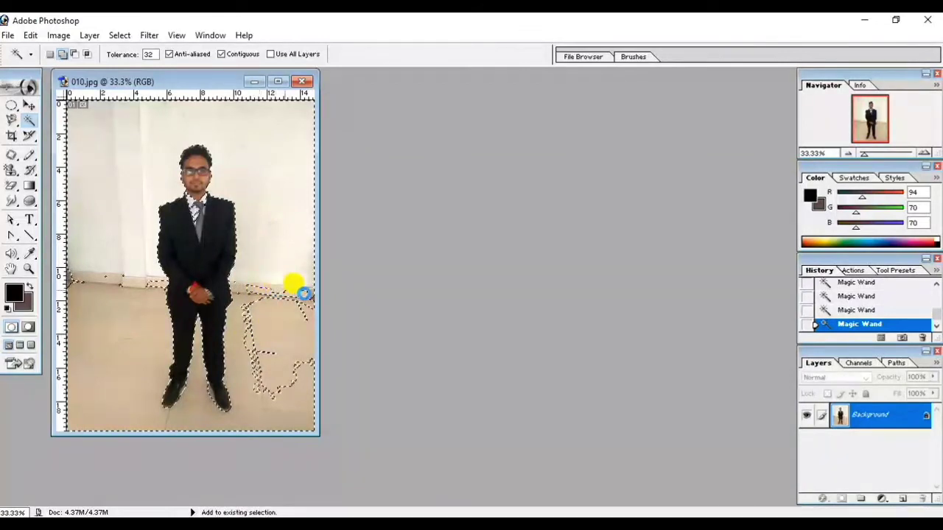
left_click(263, 382)
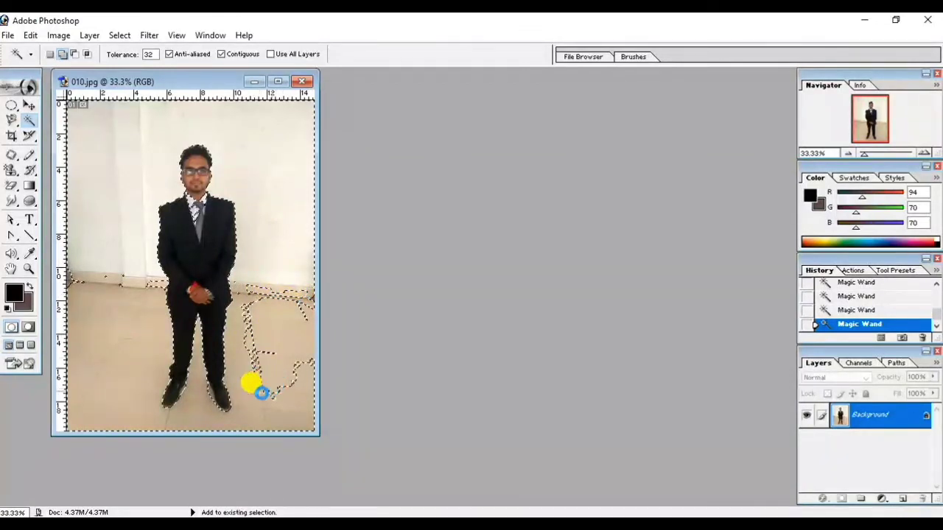
left_click(213, 397)
left_click(279, 387)
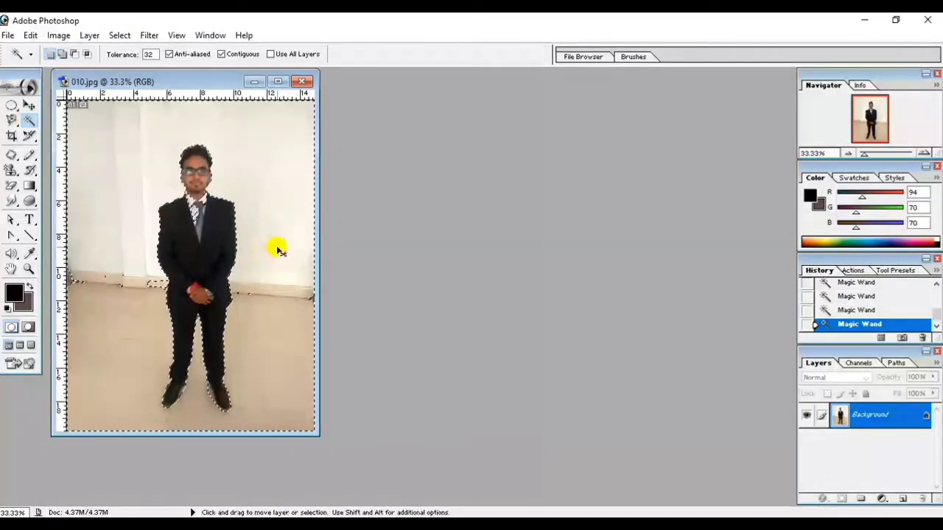
left_click(276, 246)
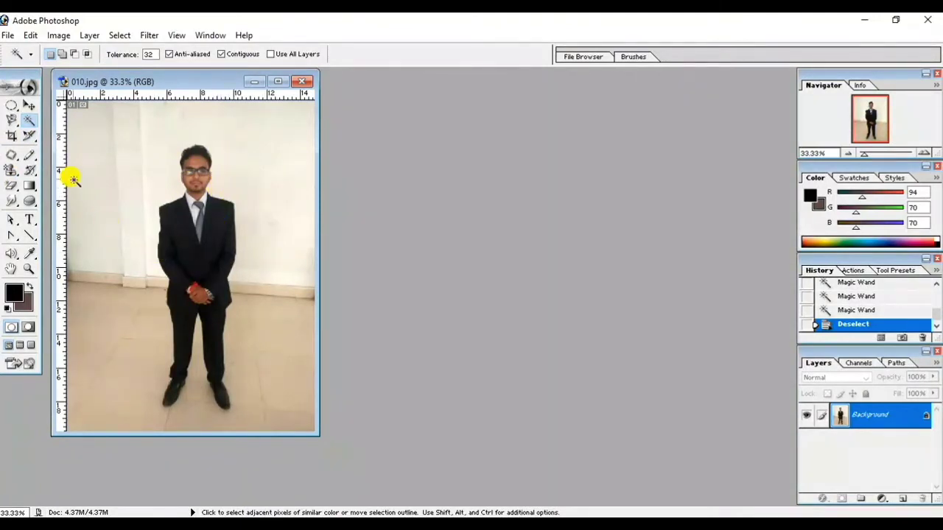
- Draw a 2.5 × 3.5 cm, 300 pixels/inch crop frame around the man's head and shoulders and apply it
left_click(10, 135)
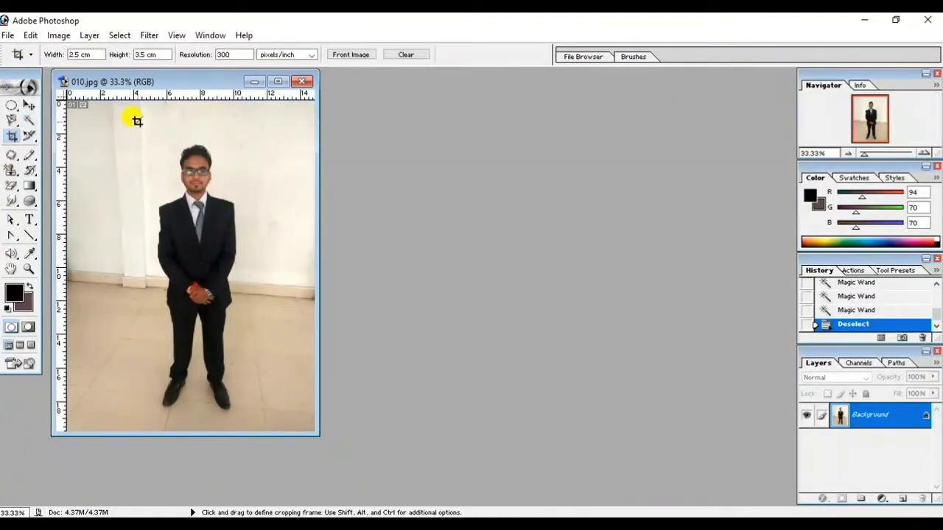
left_click_drag(155, 132, 228, 251)
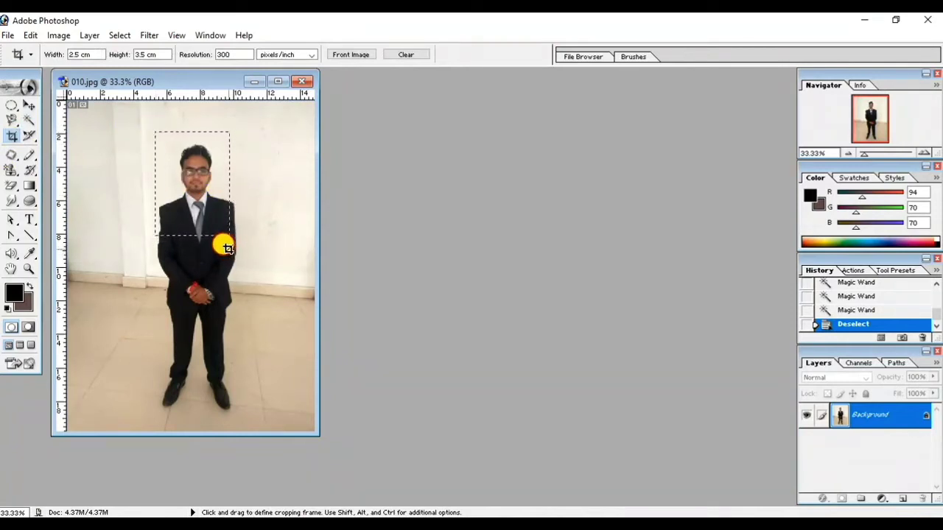
left_click_drag(231, 253, 205, 229)
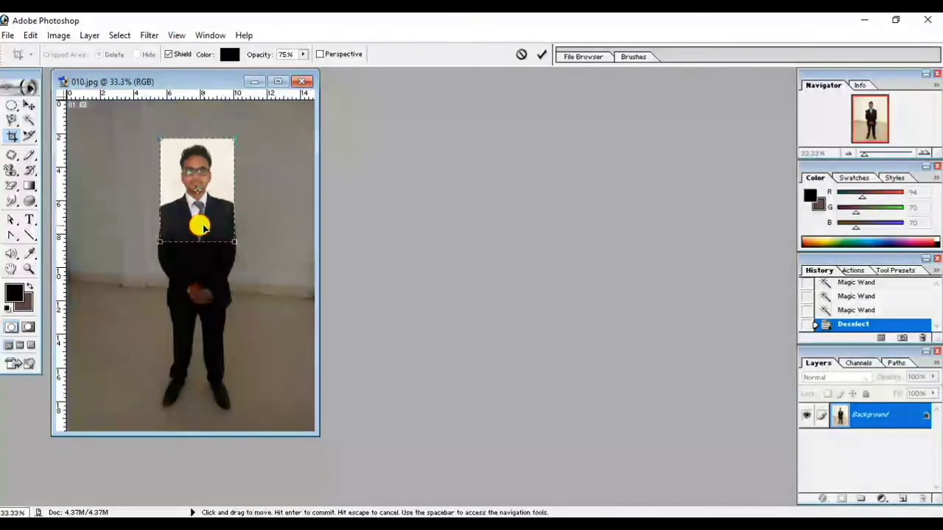
key("Return")
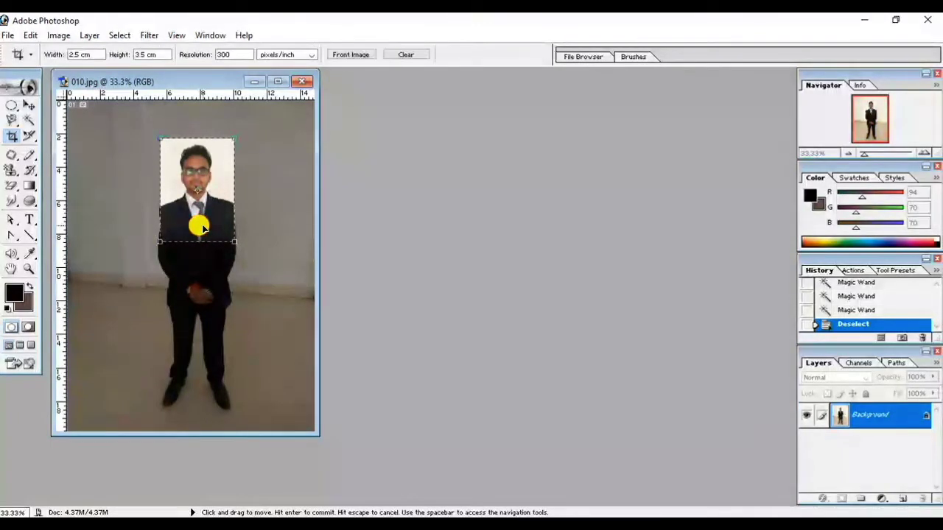
left_click(176, 36)
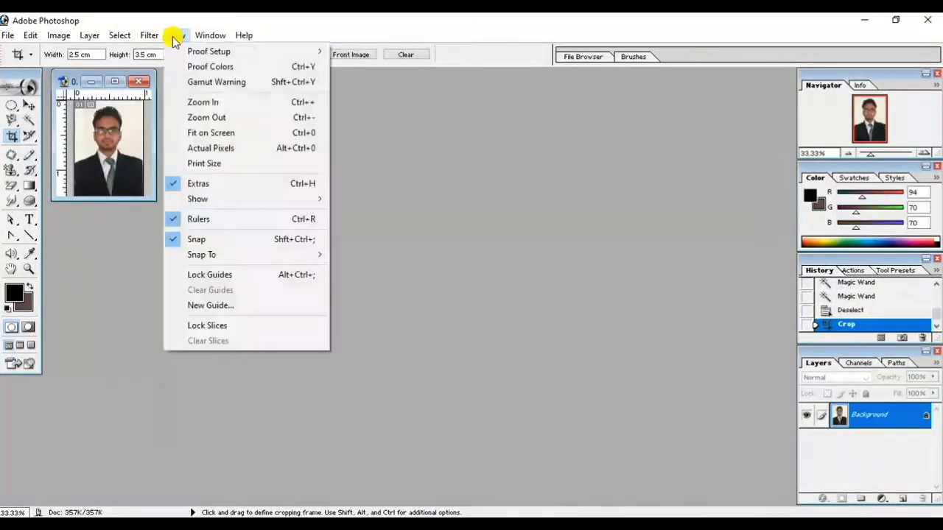
- Fit the cropped portrait on screen and Magic Wand the white background around the man
left_click(200, 135)
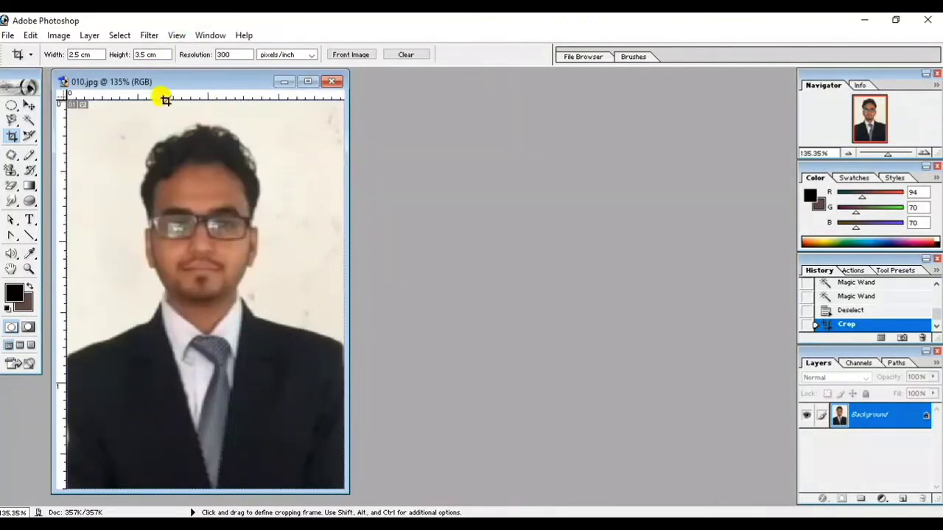
left_click(28, 120)
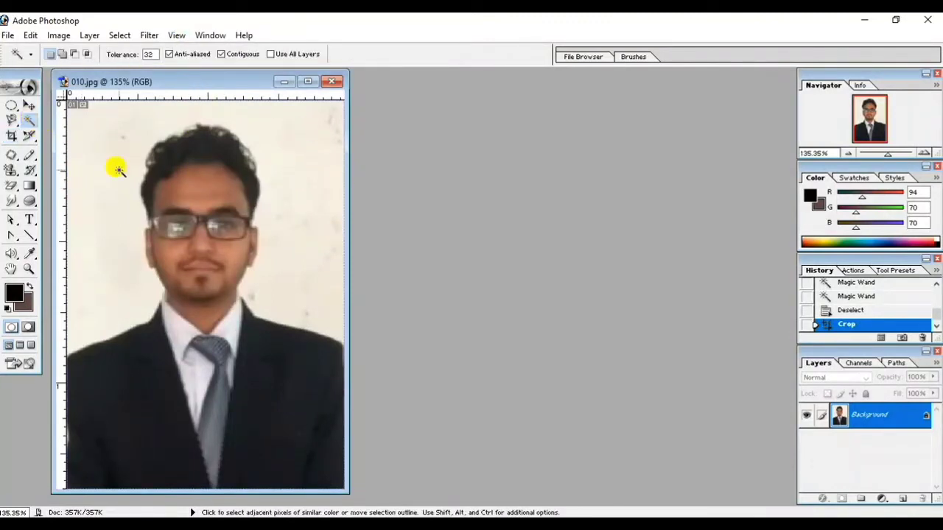
left_click(110, 148)
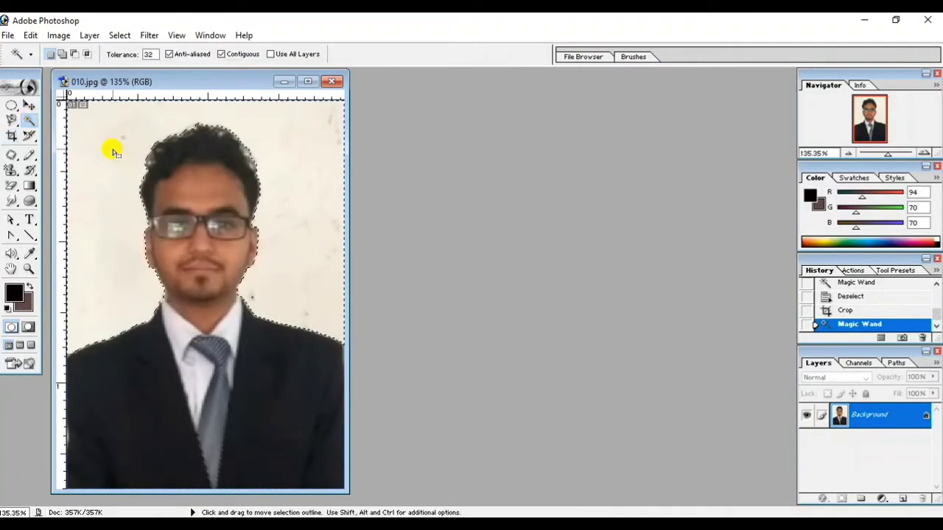
- Set the background colour to #636DEA, fill the selected backdrop with it and deselect
left_click(26, 298)
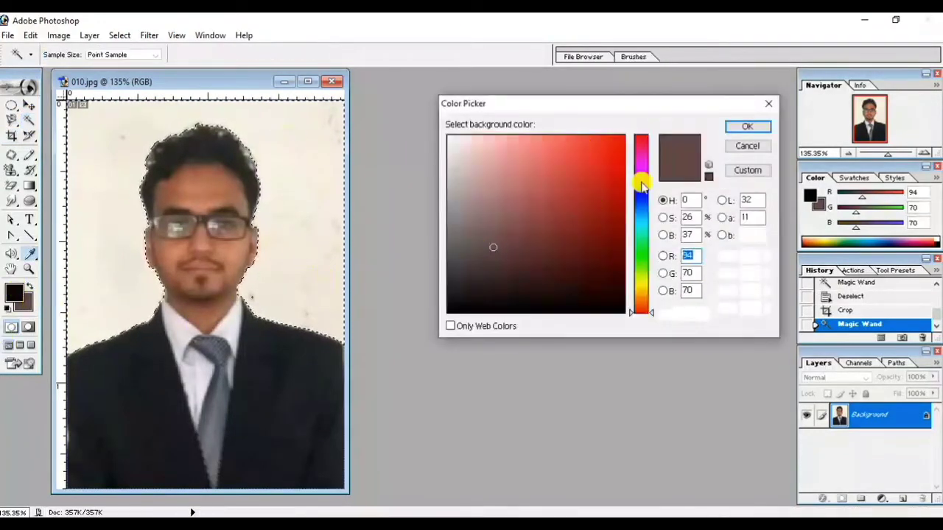
left_click_drag(640, 184, 645, 199)
left_click(607, 142)
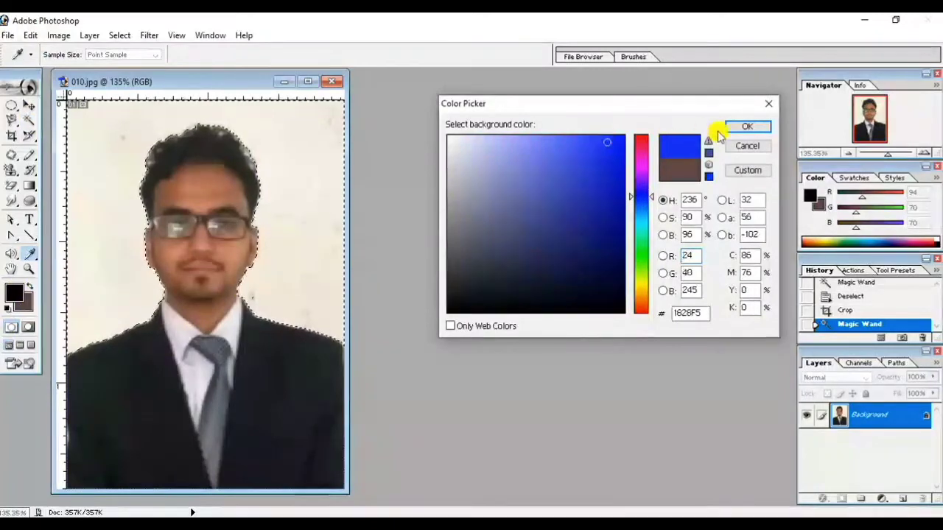
left_click_drag(552, 150, 549, 150)
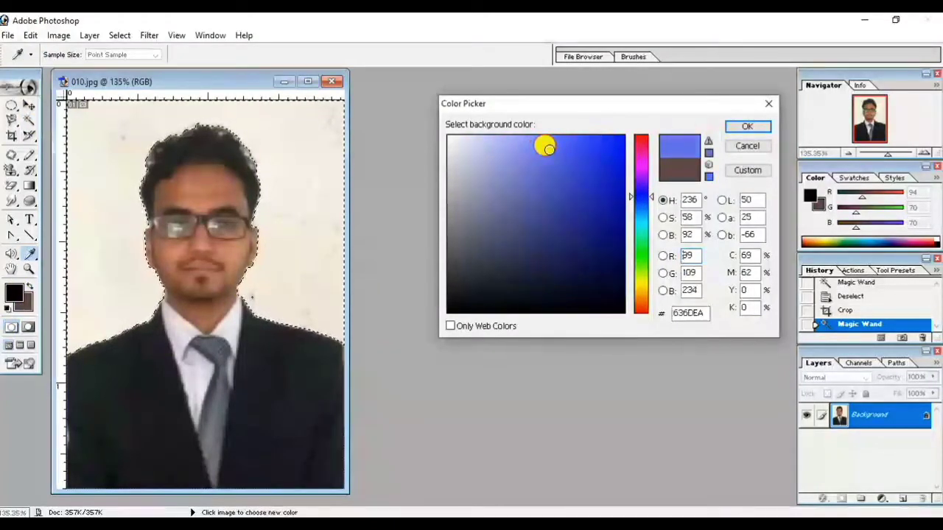
left_click(748, 127)
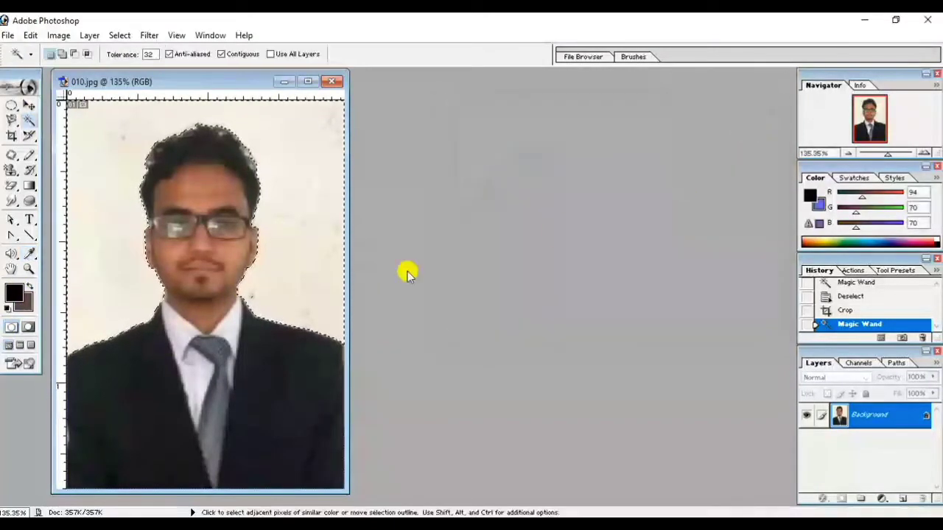
key("Delete")
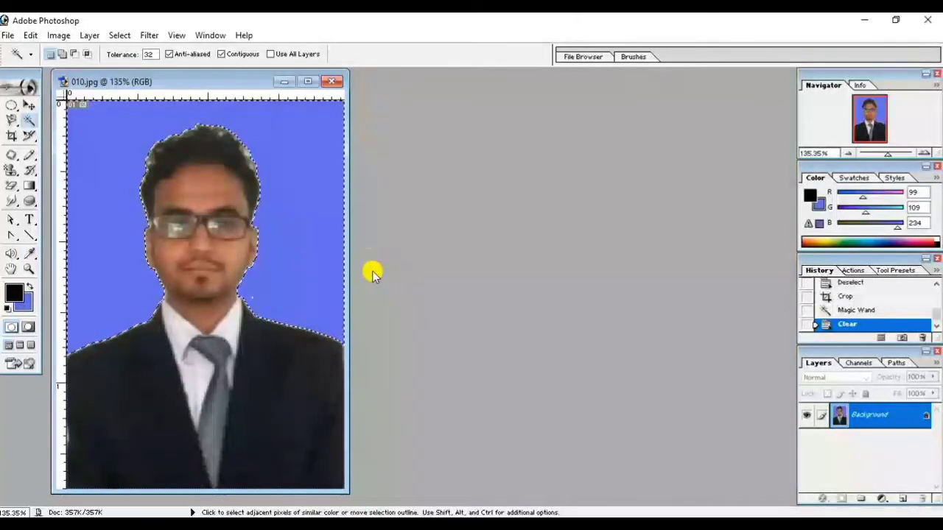
key("ctrl+d")
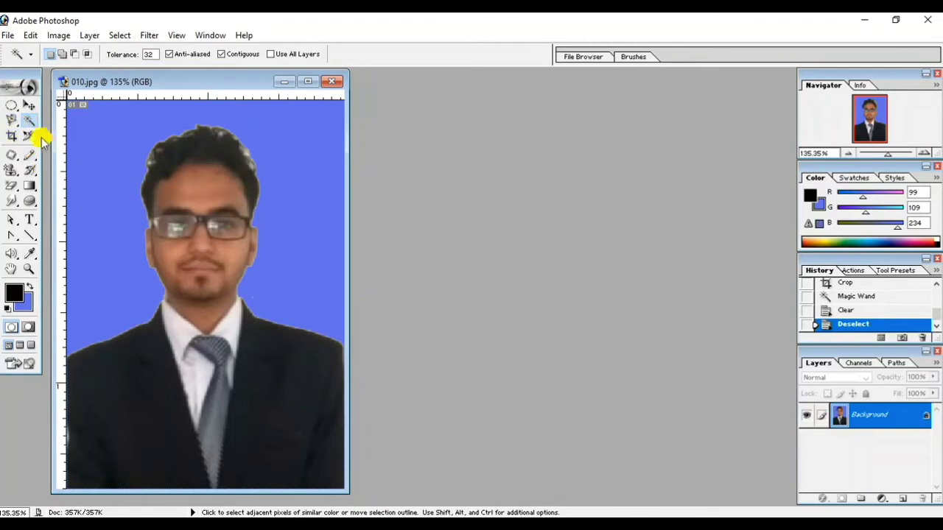
- Open 002.jpg, place it beside the blue portrait and fit it to the screen
double_click(523, 149)
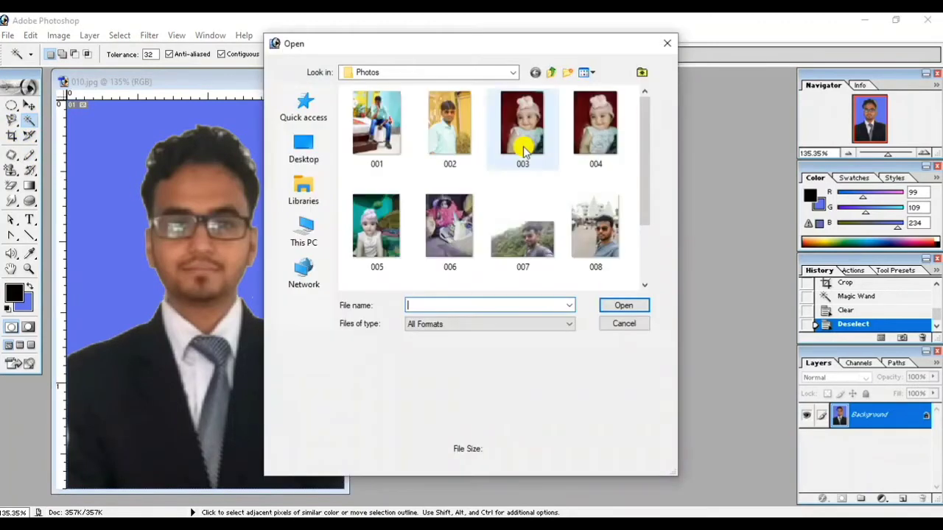
double_click(448, 131)
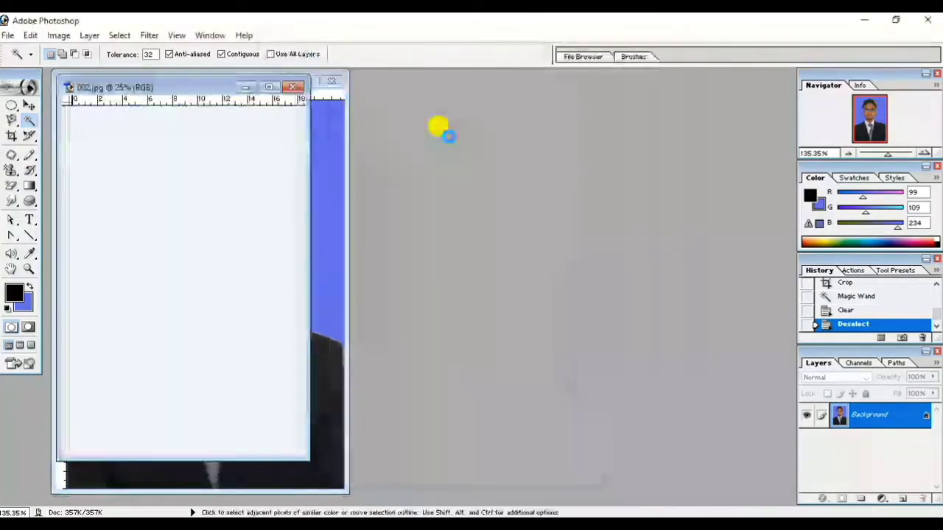
left_click_drag(165, 88, 461, 86)
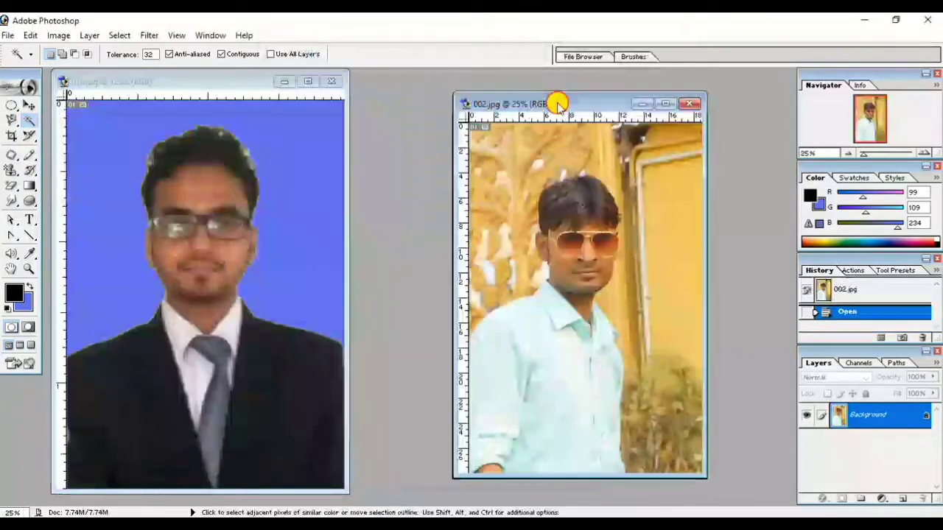
left_click(177, 35)
left_click(202, 137)
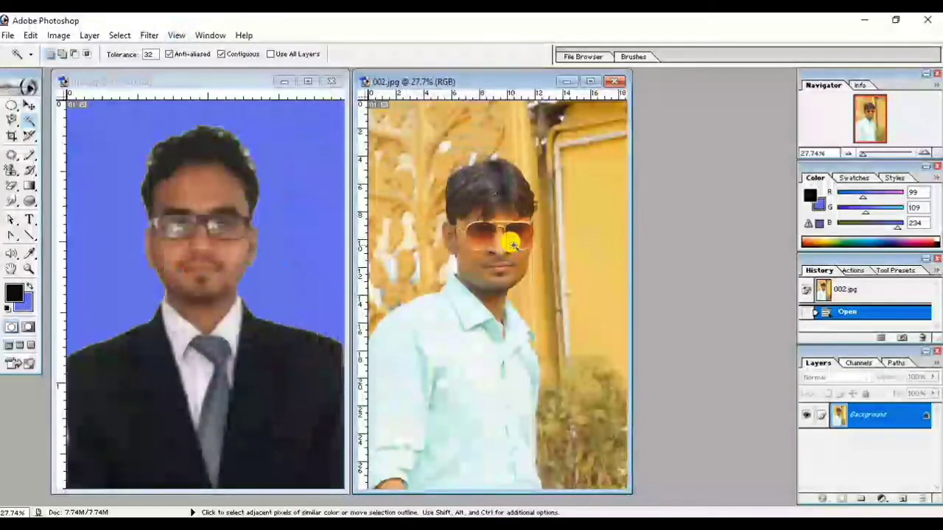
- With the Slice Tool, draw slices above the man's head, over the left carving and beside his face
left_click(30, 136)
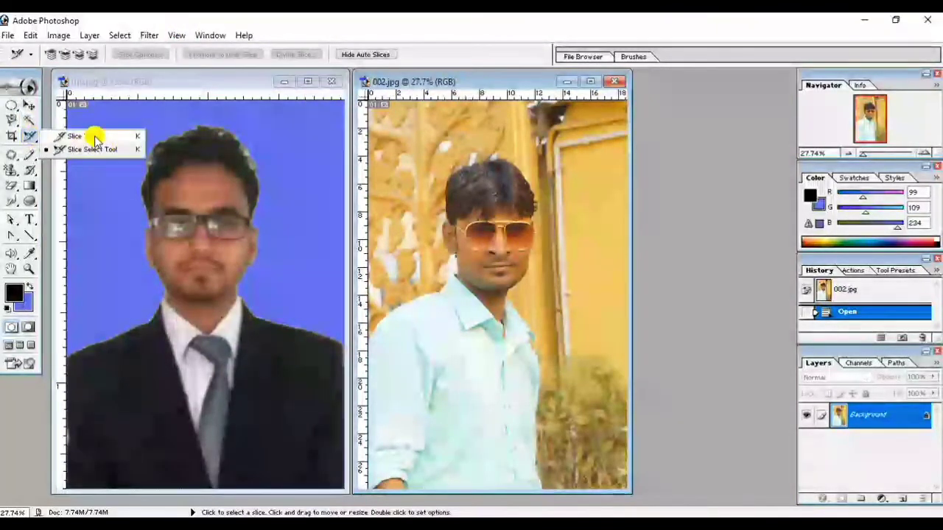
left_click(89, 136)
mouse_move(449, 136)
left_mouse_down()
mouse_move(573, 159)
mouse_move(628, 252)
left_mouse_up()
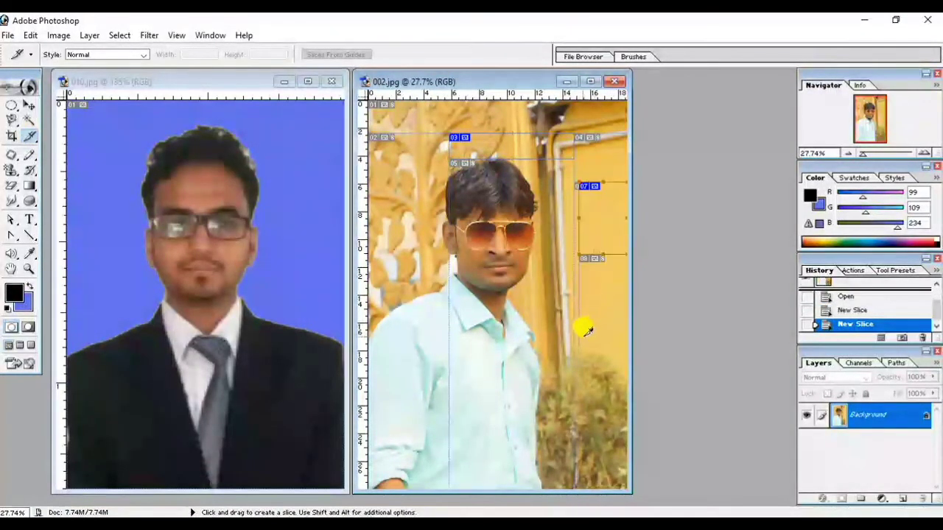
left_click_drag(385, 168, 423, 259)
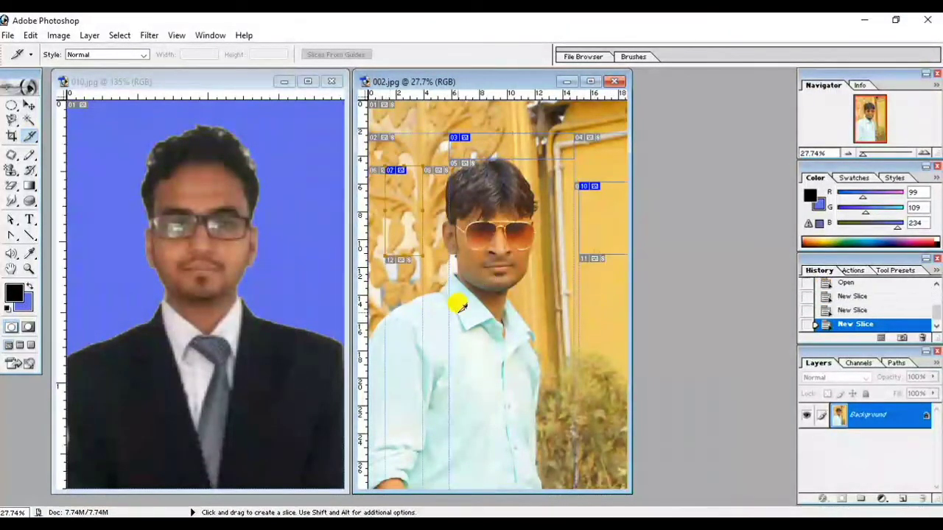
left_click_drag(518, 266, 563, 343)
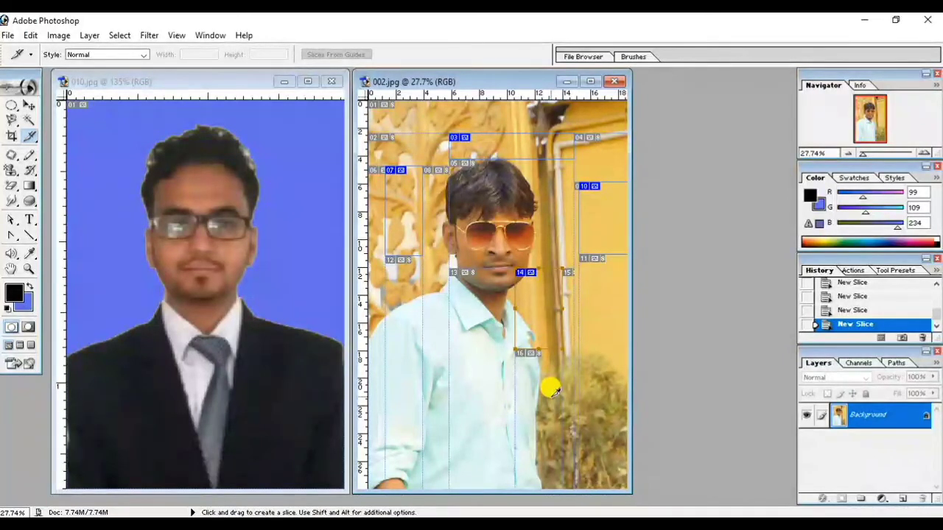
left_click(33, 138)
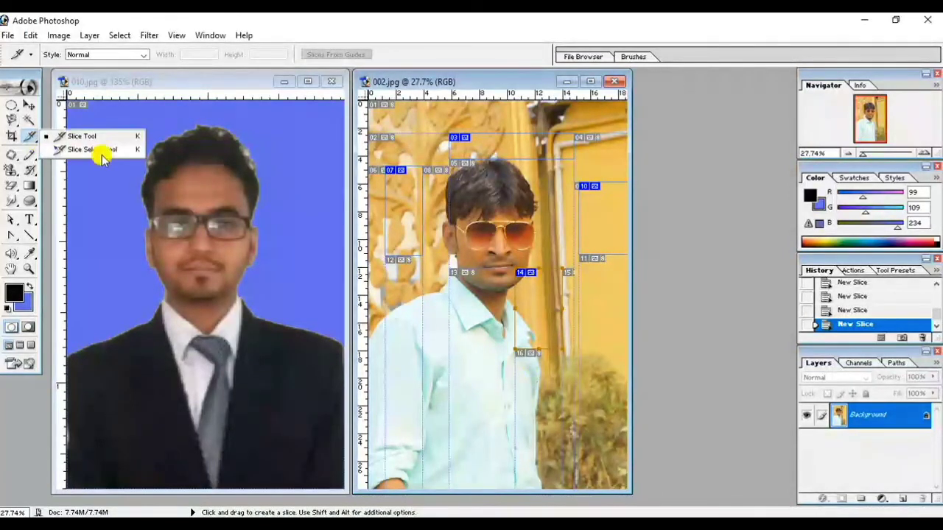
left_click(463, 83)
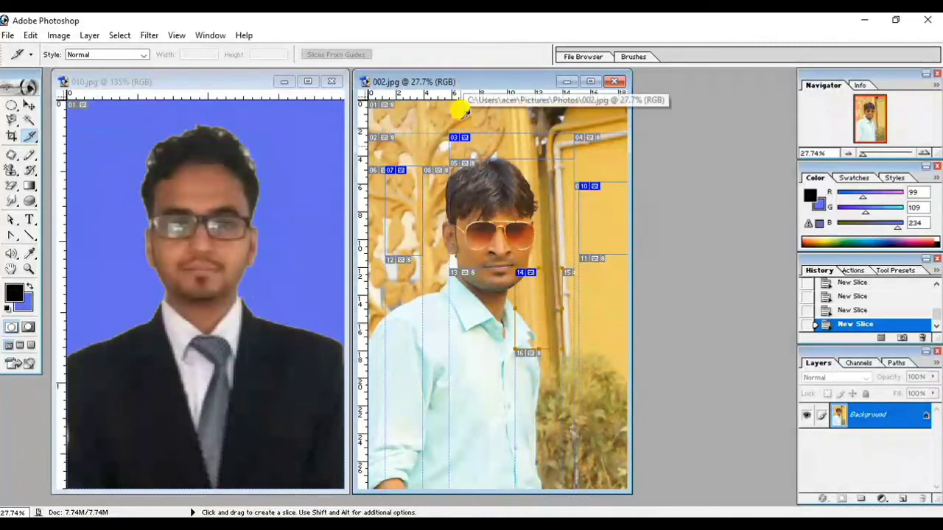
- Open Save for Web and zoom the preview out to show all the slices
left_click(8, 35)
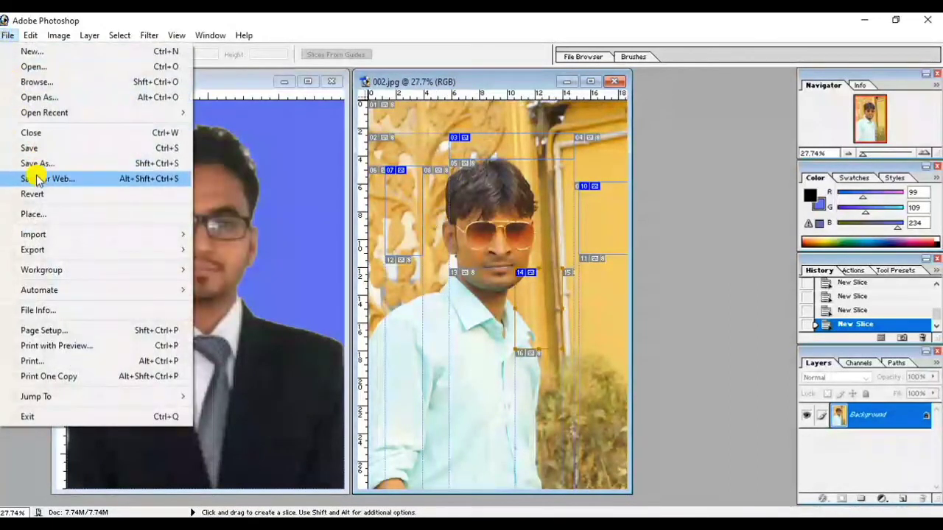
left_click(57, 187)
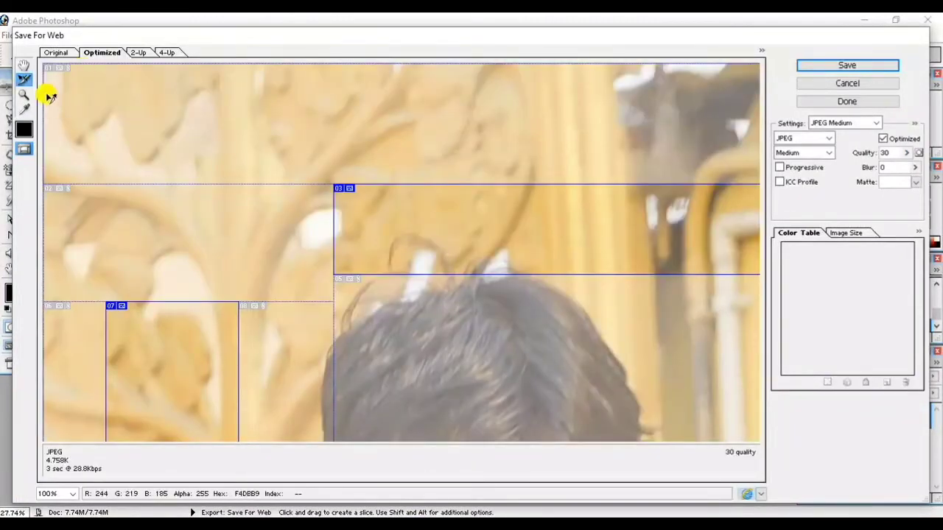
left_click(22, 95)
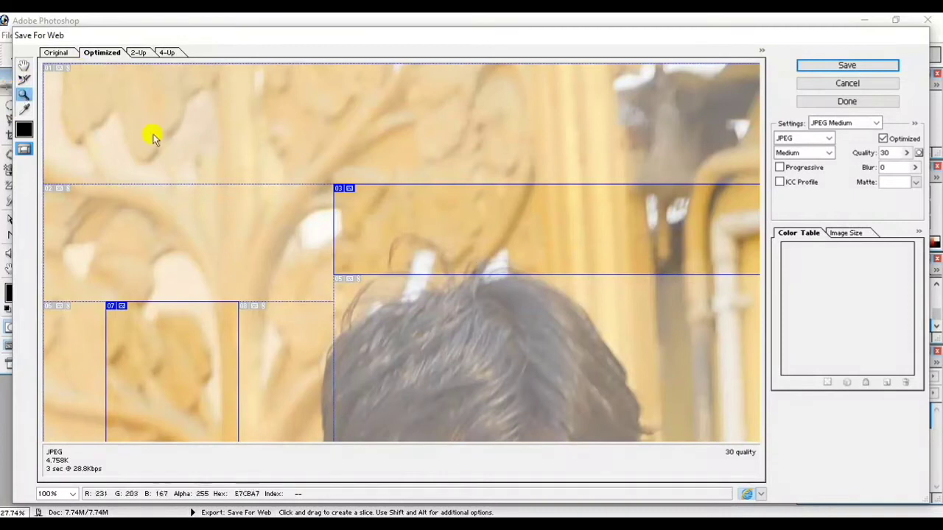
left_click(282, 167, "alt")
left_click(281, 166, "alt")
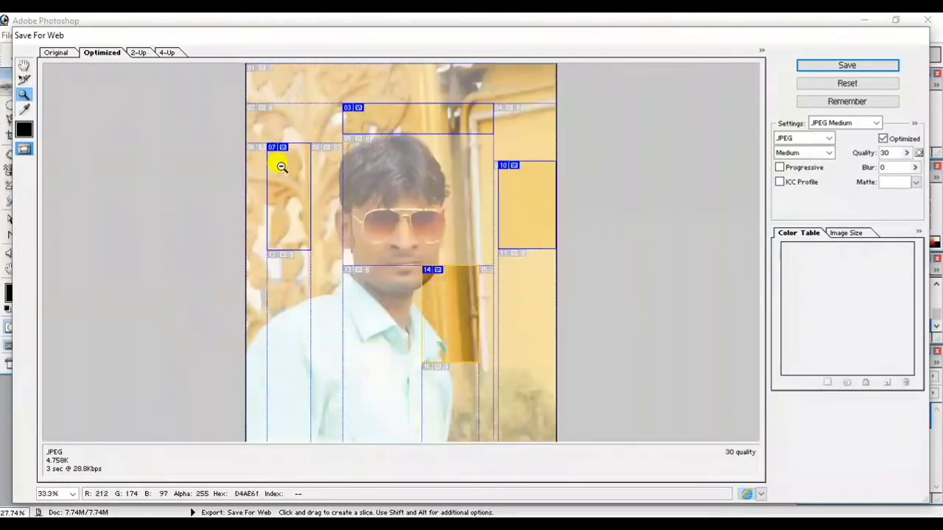
- Save the sliced page as HTML and images into a new folder named kkkk
left_click(847, 67)
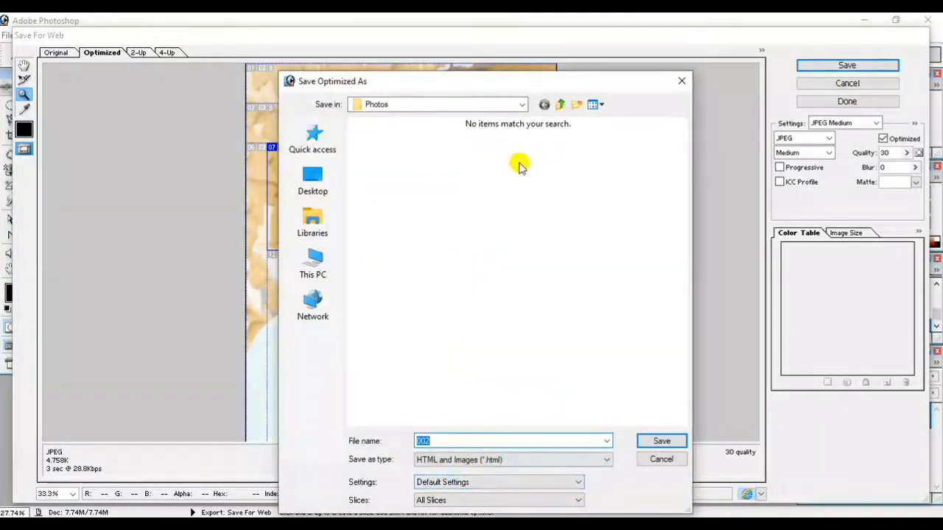
left_click(577, 105)
type("kkkk")
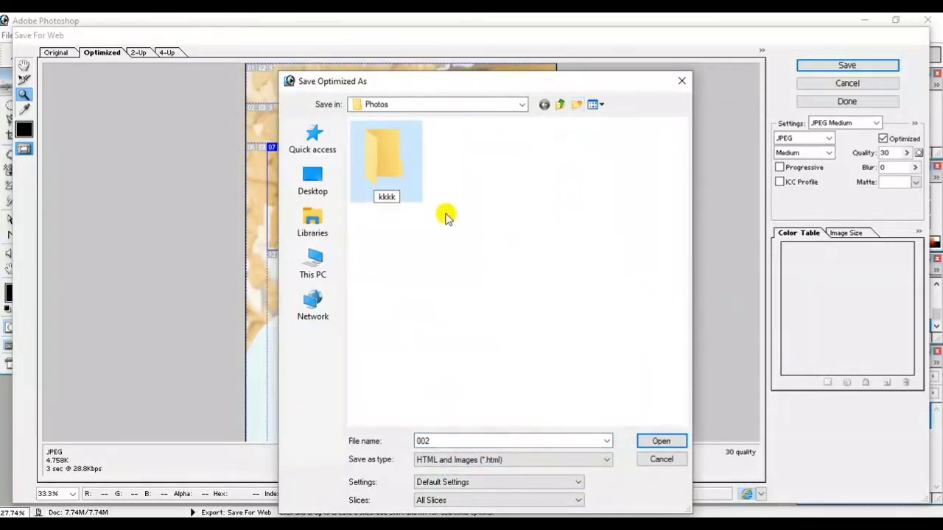
double_click(391, 171)
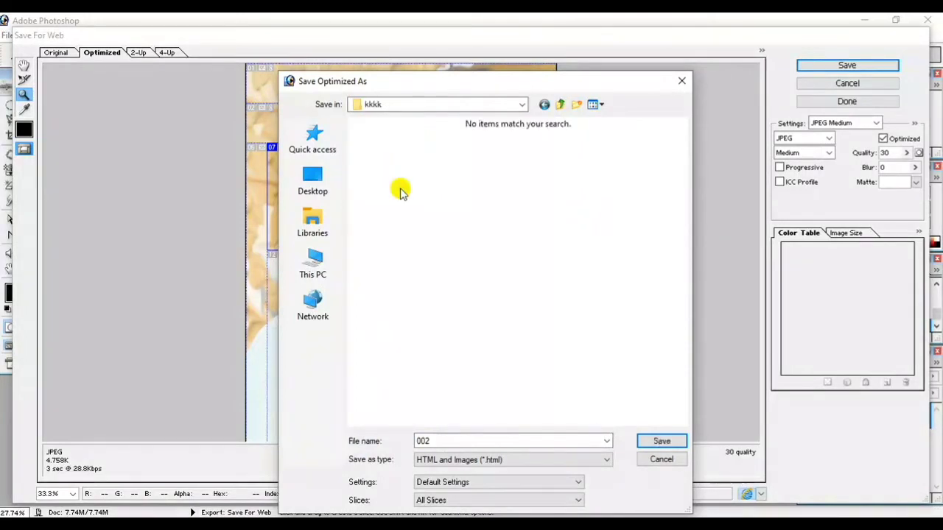
left_click(661, 440)
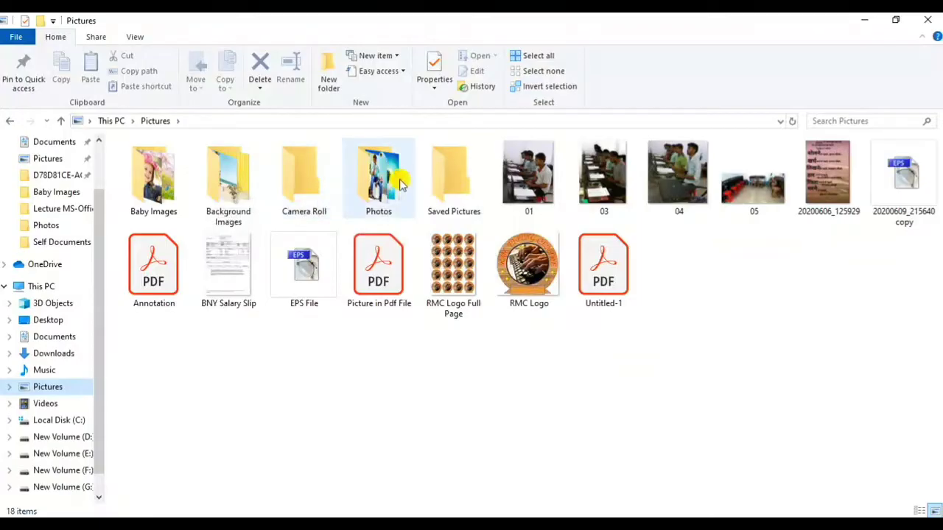
- Browse Photos > kkkk > images to view the 17 exported slice images
left_click(391, 177)
double_click(379, 171)
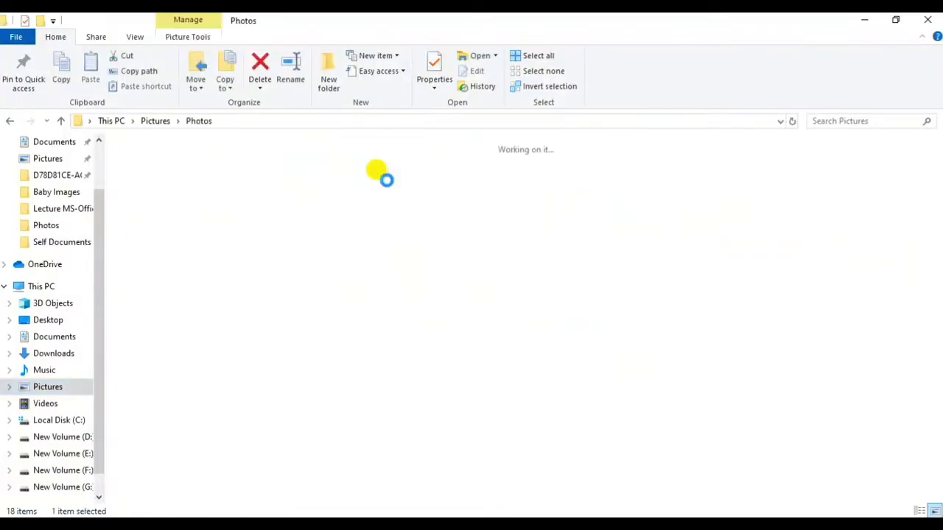
left_click(168, 184)
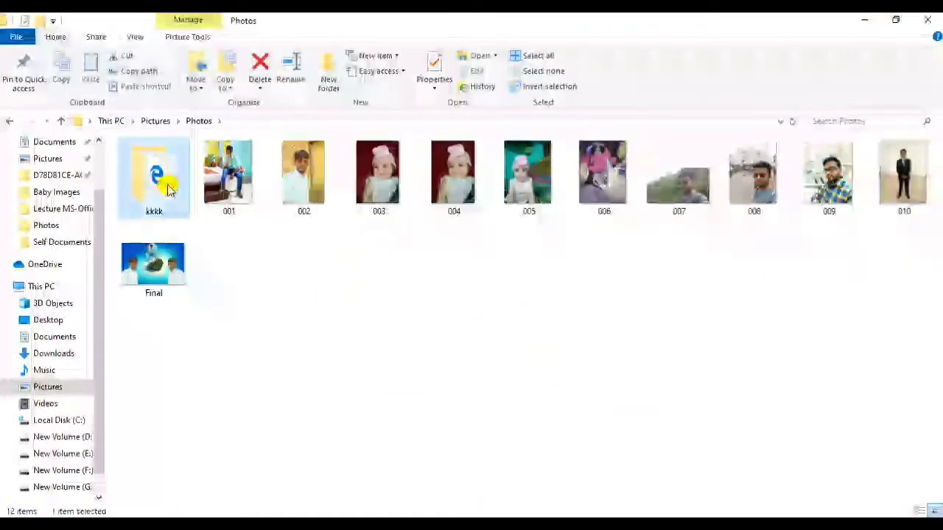
double_click(169, 186)
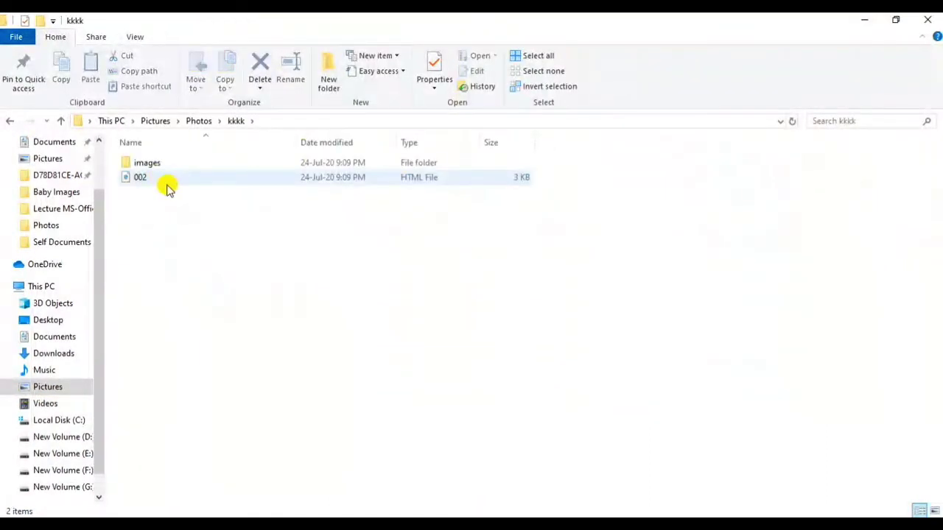
left_click(153, 165)
double_click(153, 165)
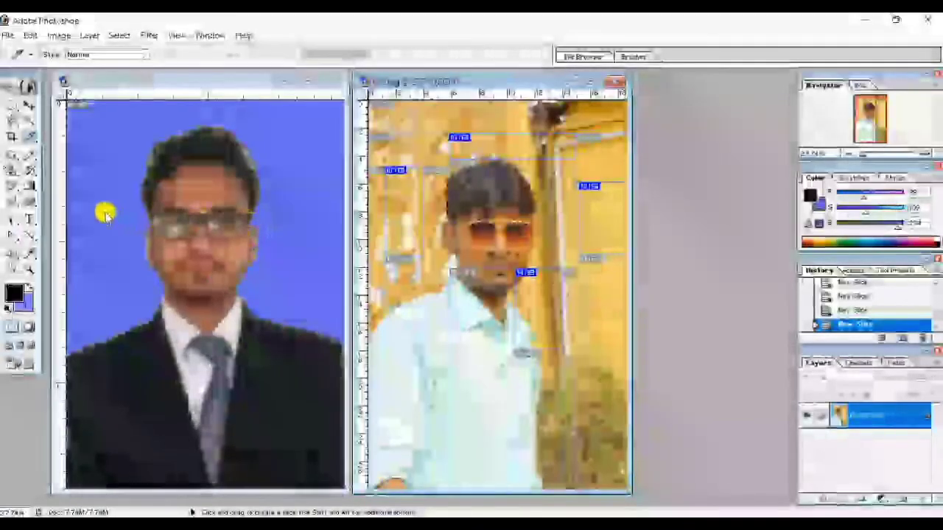
- Select the Patch Tool and close 002.jpg without saving changes
left_click_drag(16, 159, 100, 161)
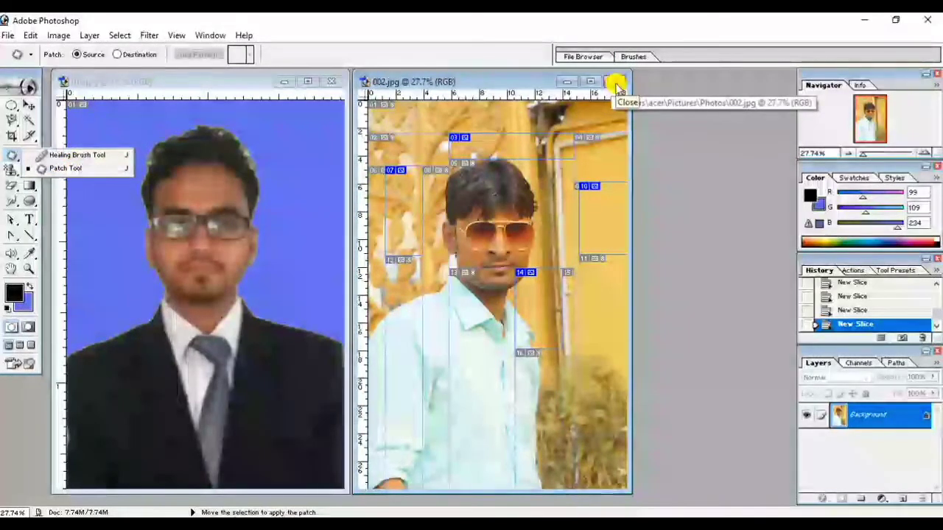
left_click(614, 81)
left_click(477, 218)
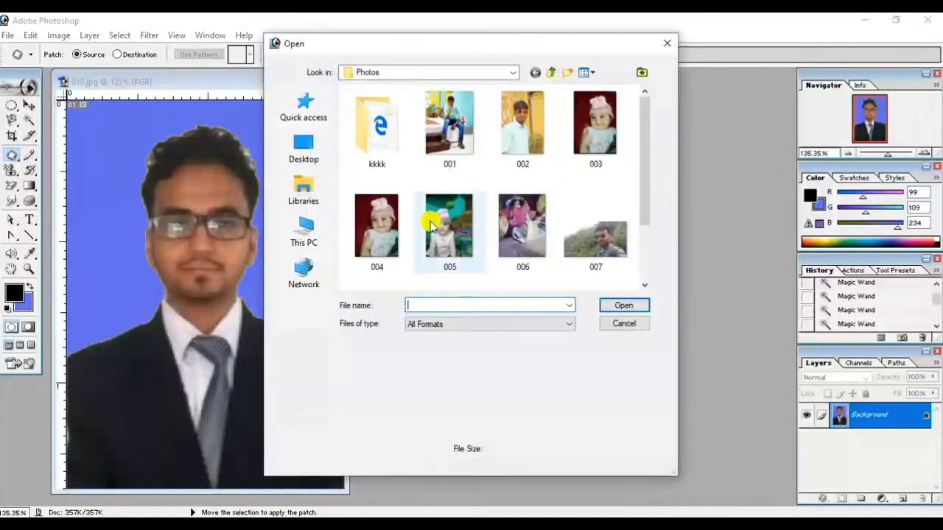
- Open 005.jpg, fit it to the screen, and place it beside the 010.jpg portrait
double_click(445, 224)
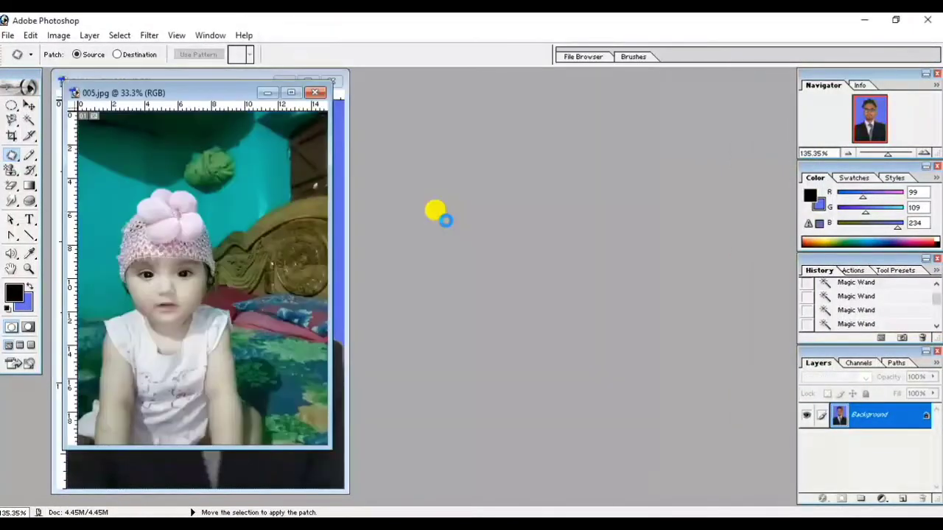
left_click_drag(200, 91, 548, 96)
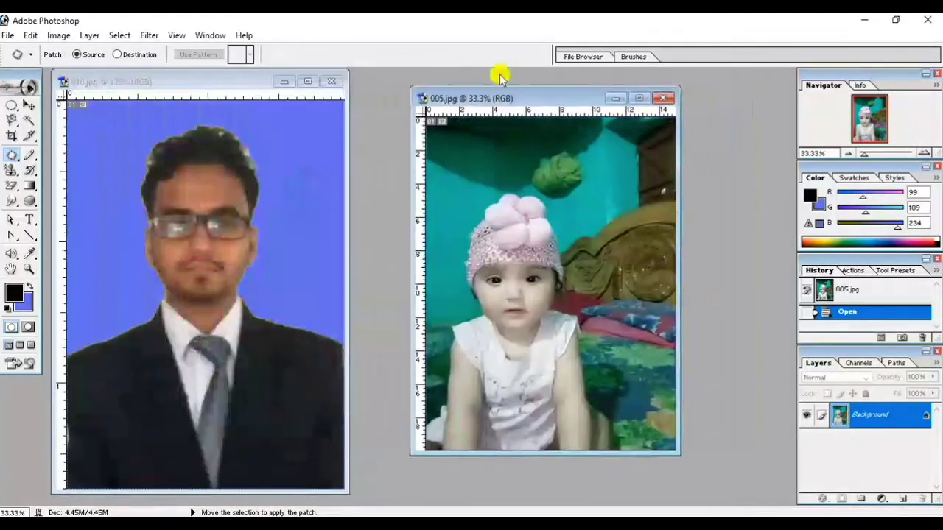
left_click(174, 35)
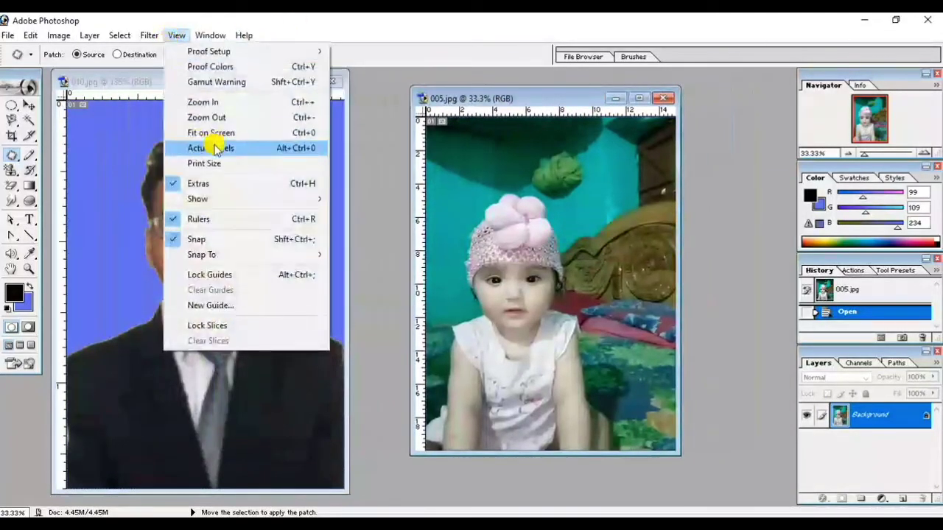
left_click(212, 134)
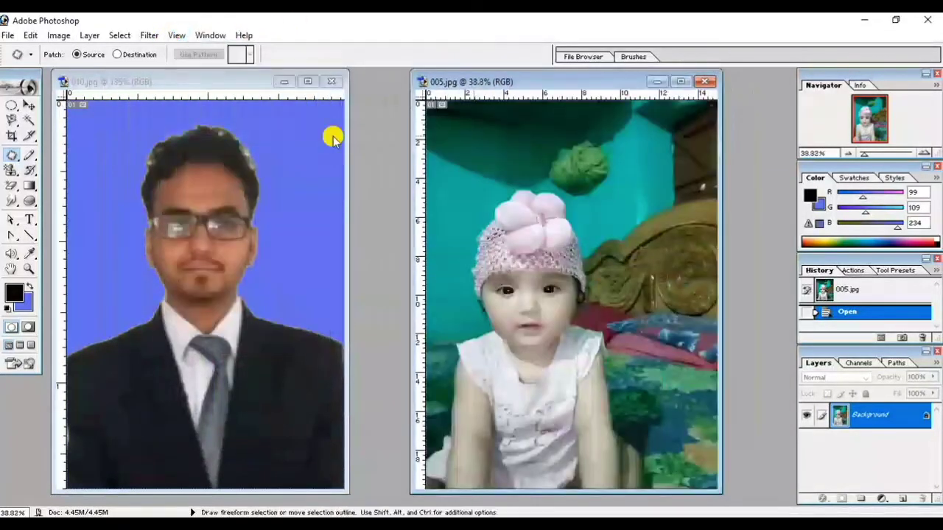
left_click_drag(549, 87, 483, 83)
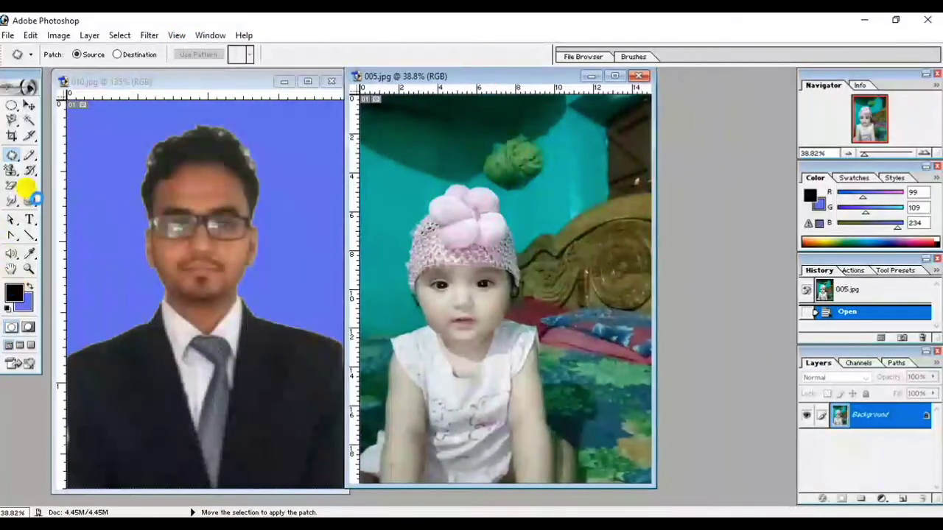
- Keep black as the foreground colour and select the Brush Tool
left_click(13, 293)
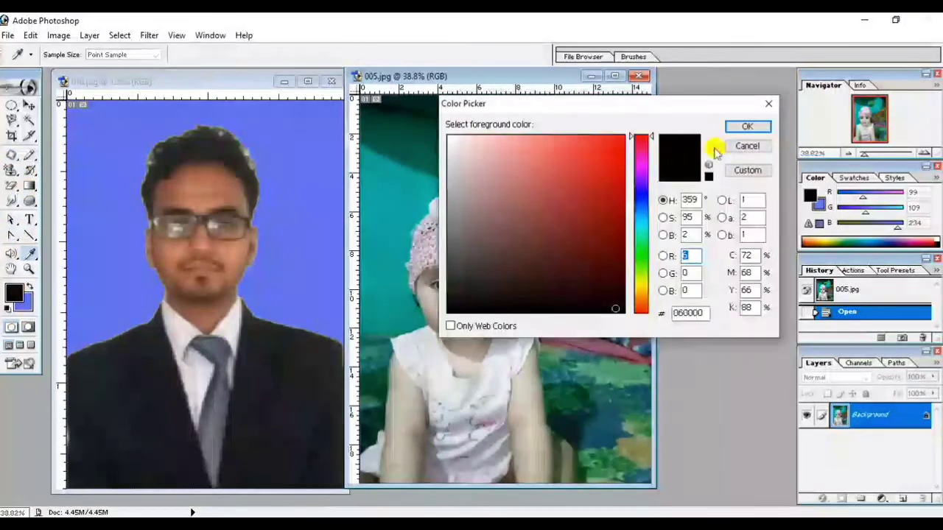
left_click(747, 127)
key("j")
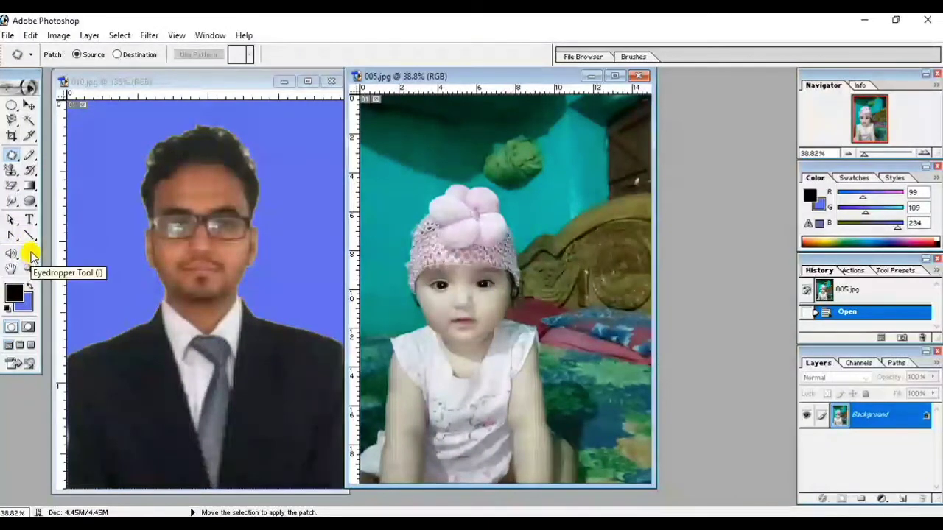
left_click(29, 155)
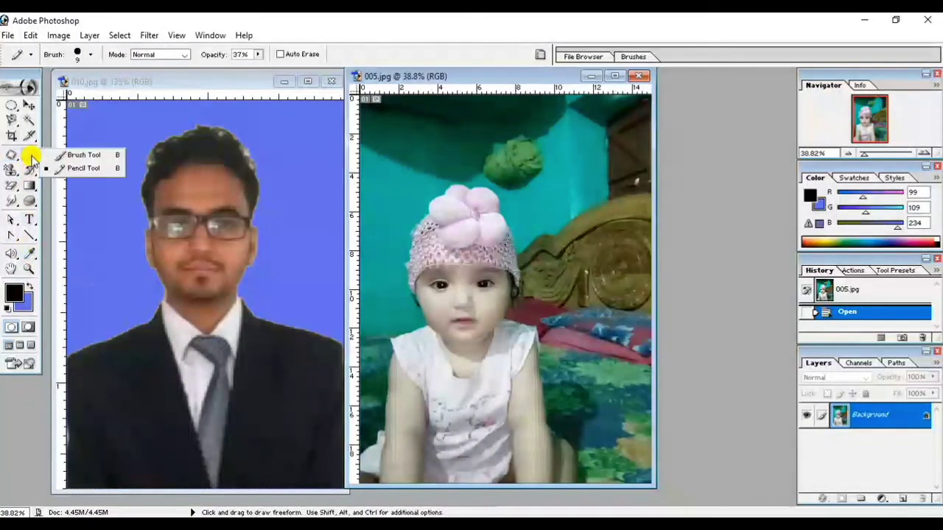
left_click(87, 157)
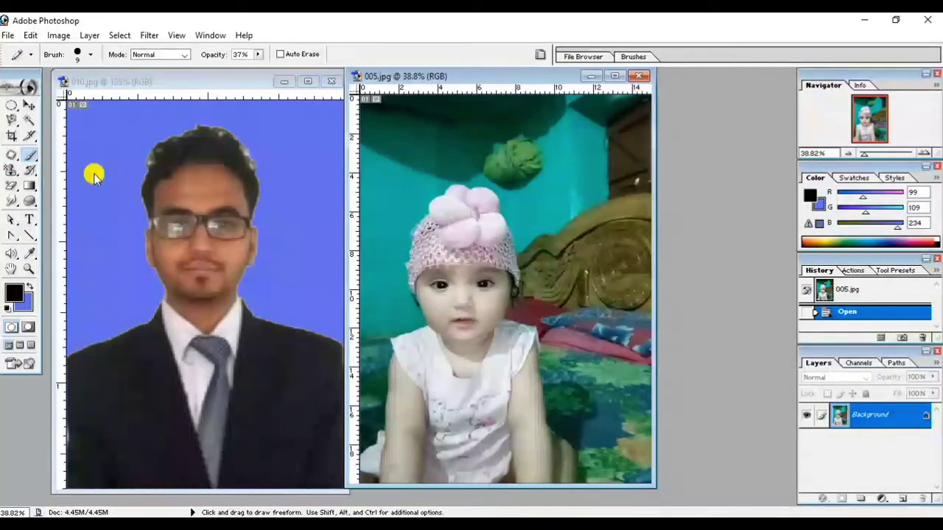
- Paint small black dots on the baby's cheeks, chin and arms
left_click(483, 304)
left_click(432, 310)
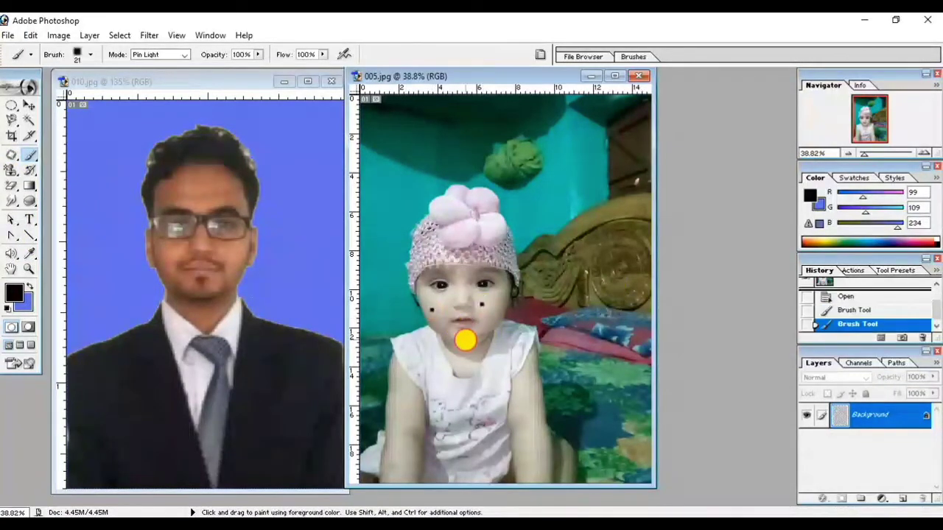
left_click(465, 340)
left_click(537, 399)
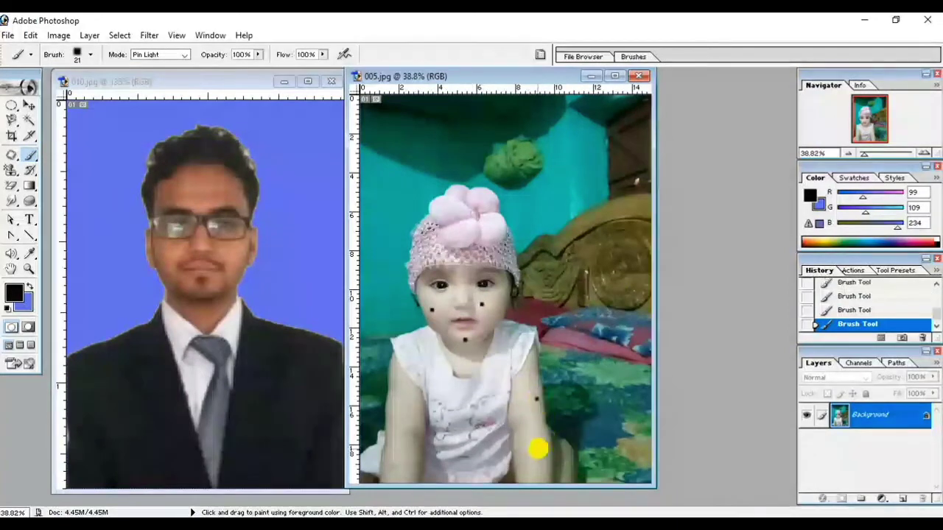
left_click(536, 452)
left_click(399, 388)
left_click(398, 435)
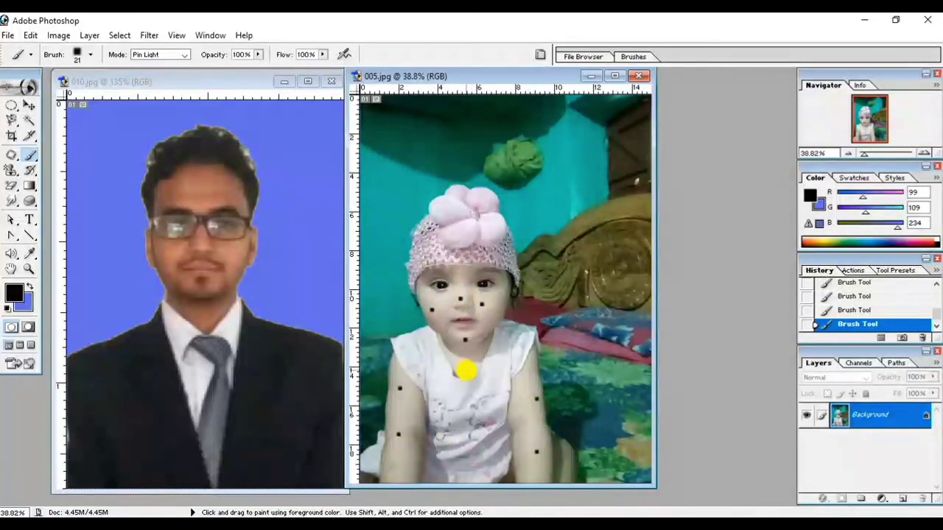
left_click(37, 156)
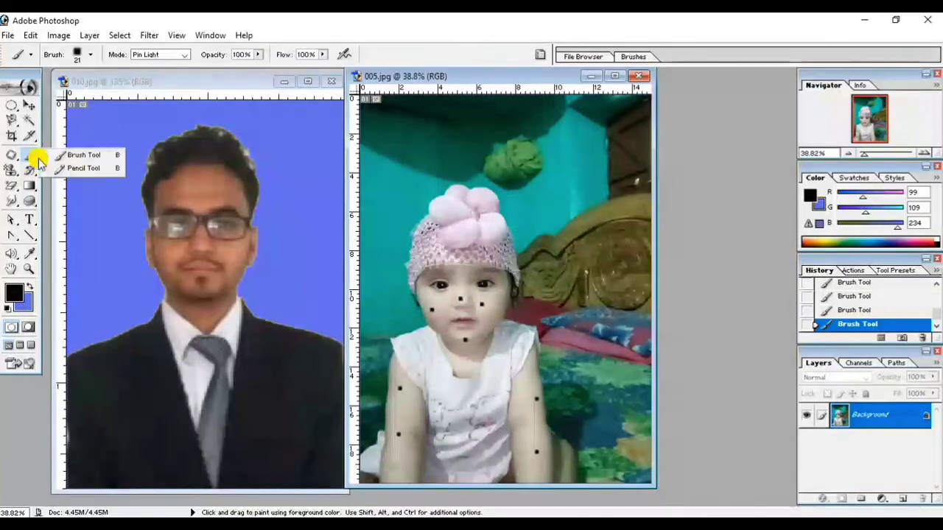
left_click(78, 156)
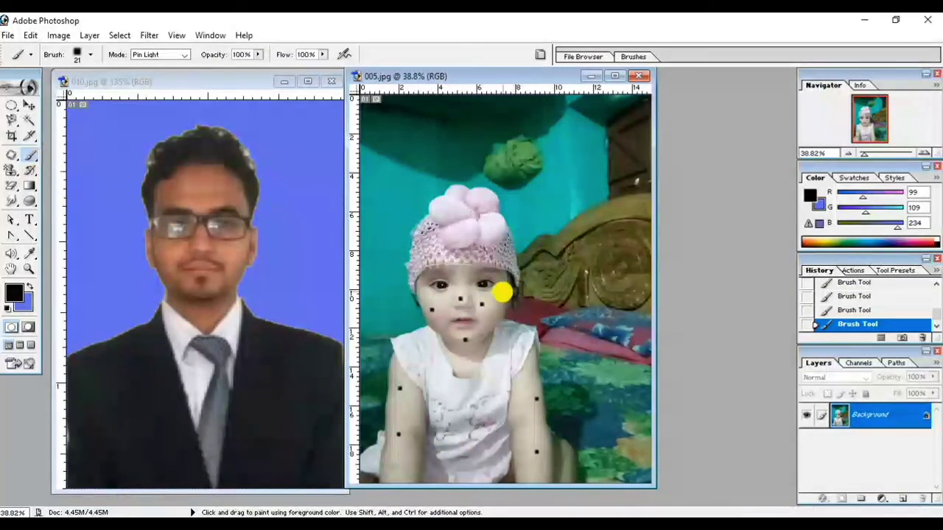
left_click(496, 304)
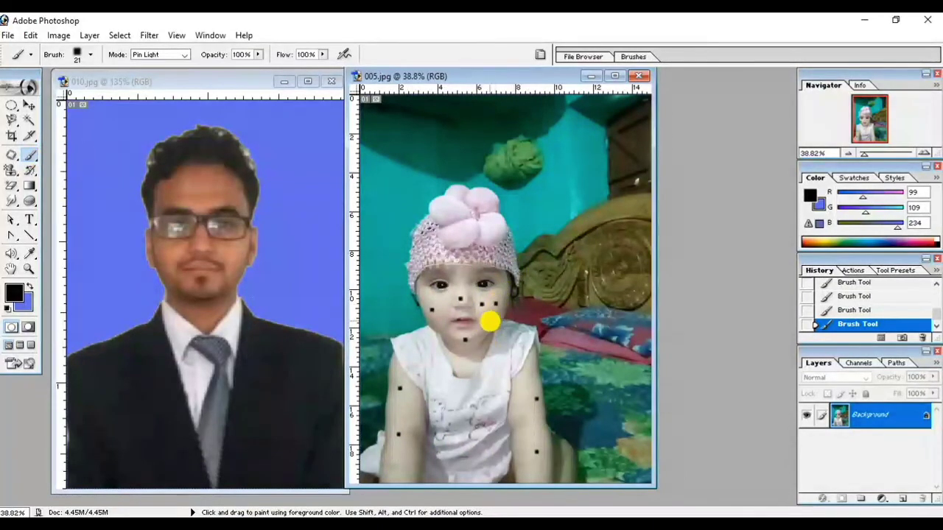
left_click(13, 294)
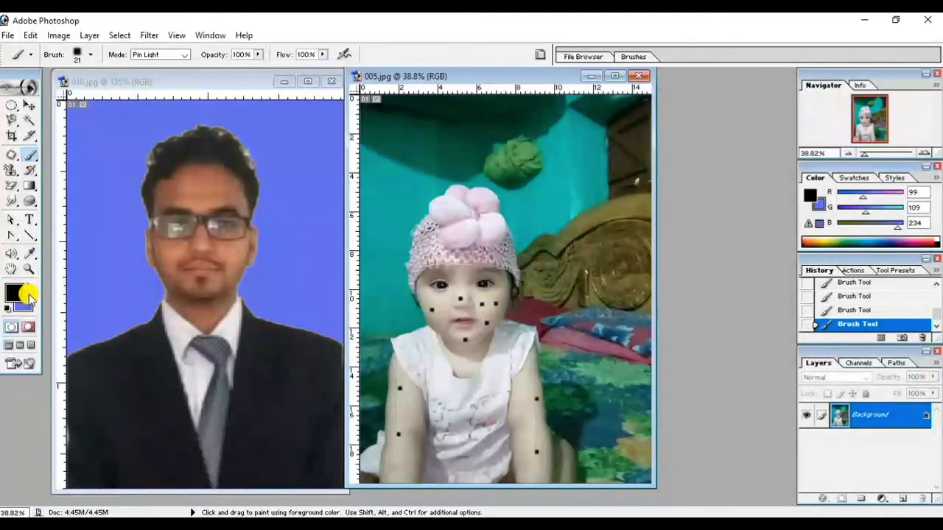
- Set the foreground colour to blue 0213EE and paint two blue dots on the cheek
left_click(29, 287)
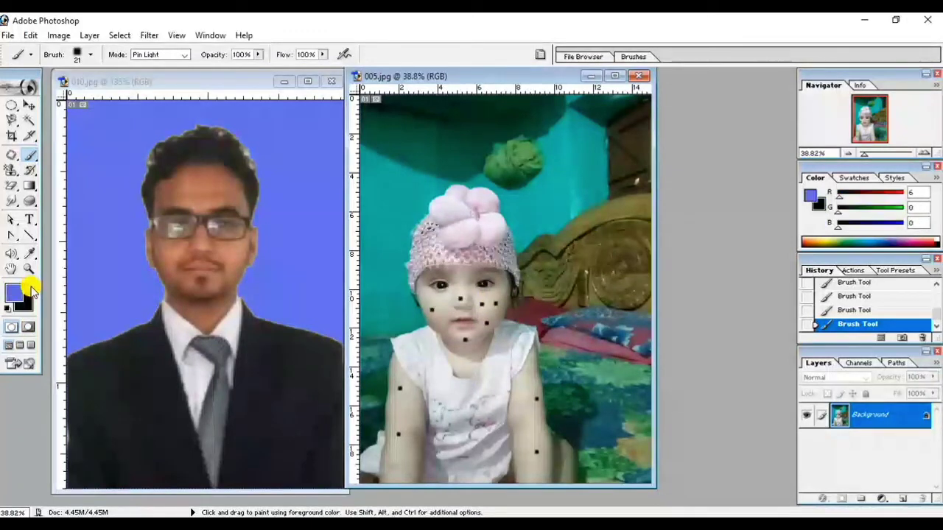
left_click(14, 293)
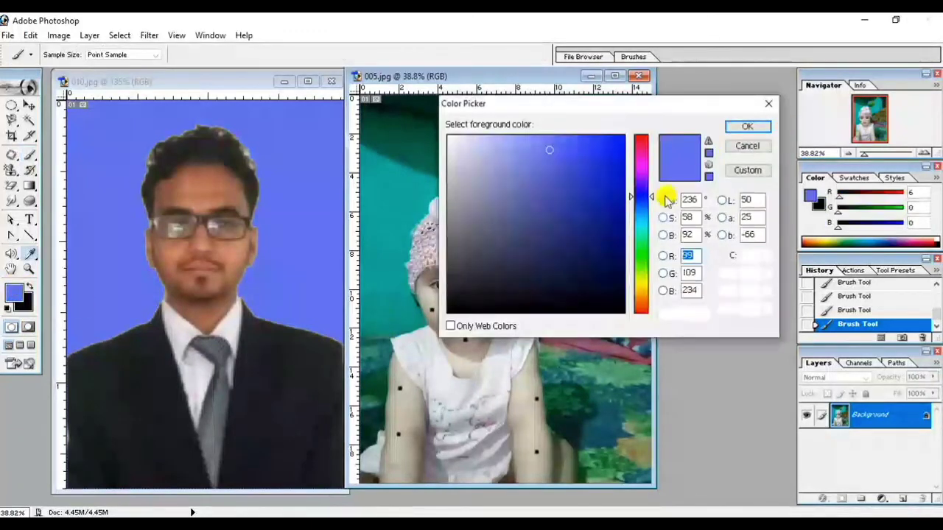
left_click_drag(595, 148, 625, 148)
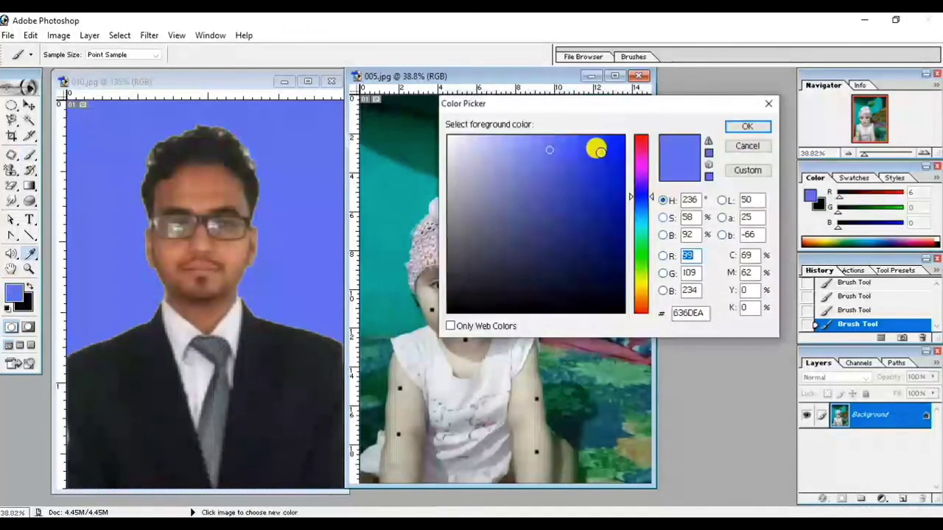
left_click(746, 126)
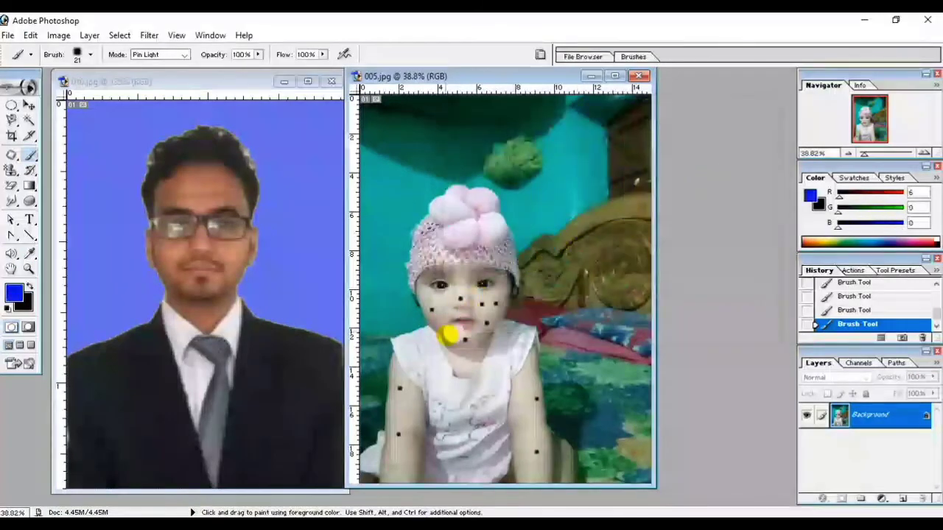
left_click(442, 311)
left_click(421, 299)
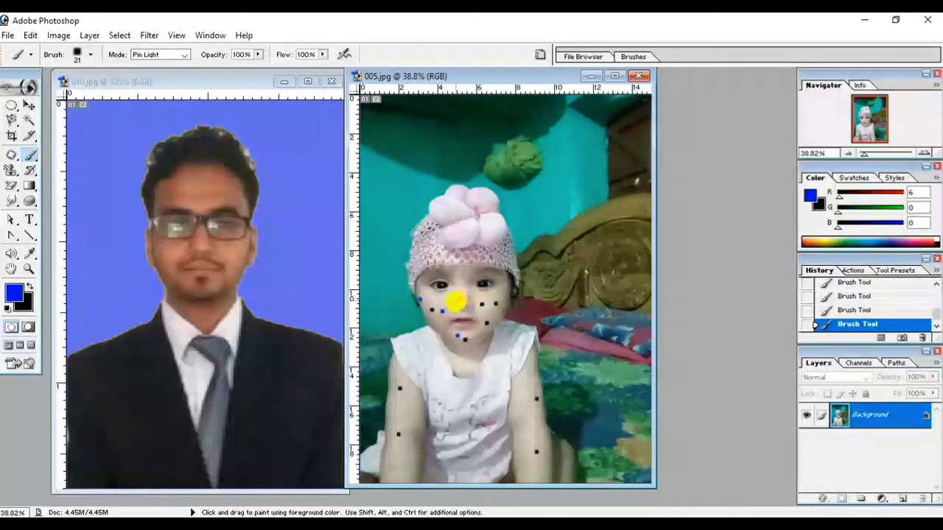
- Maximize the 005.jpg window and zoom in on the baby's face to 100%
left_click(616, 77)
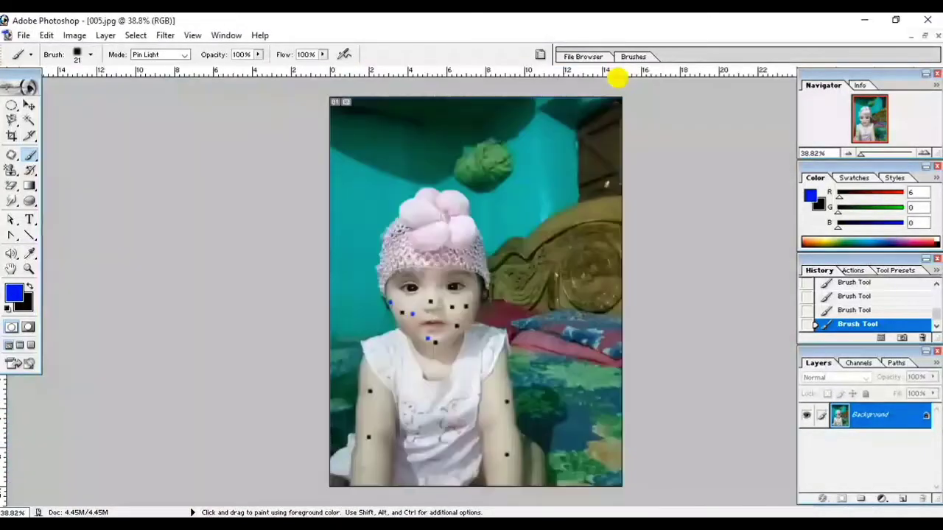
left_click(28, 269)
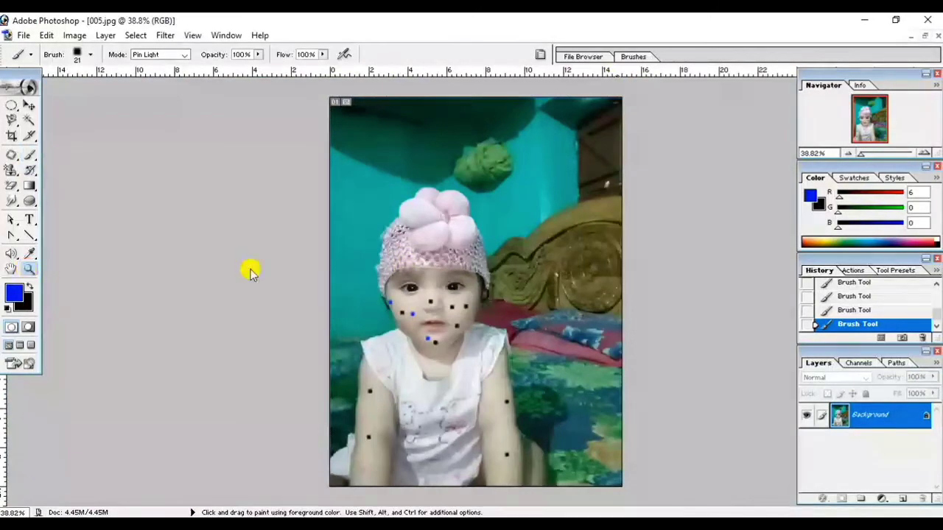
left_click(385, 263, "alt")
left_click(49, 55)
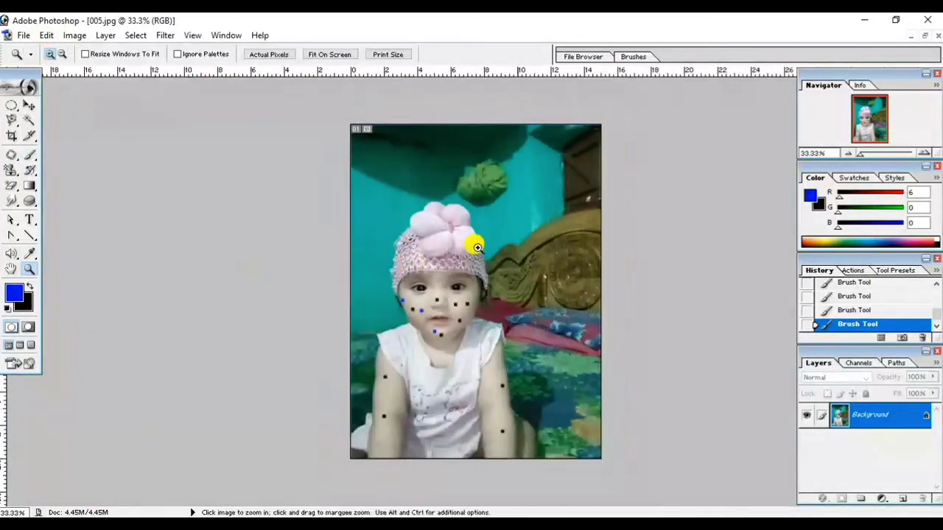
left_click(528, 255)
left_click(450, 314)
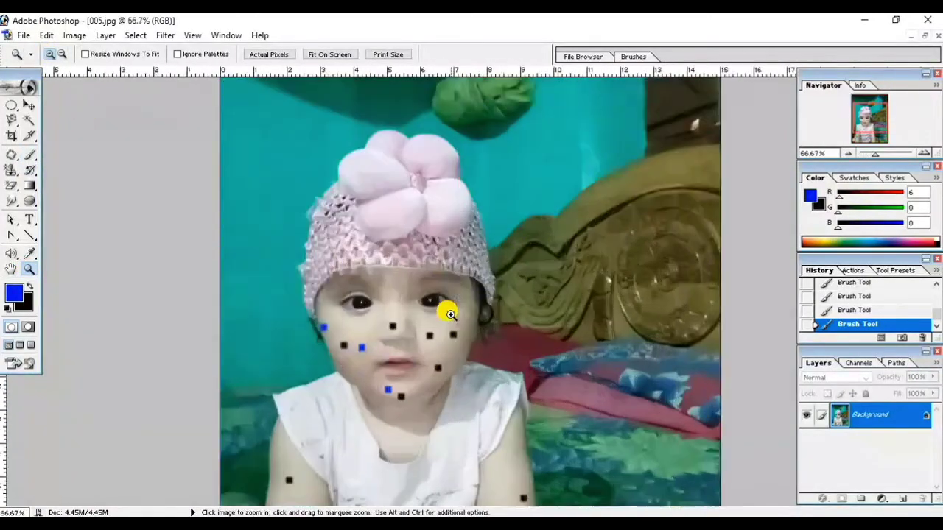
left_click(379, 341)
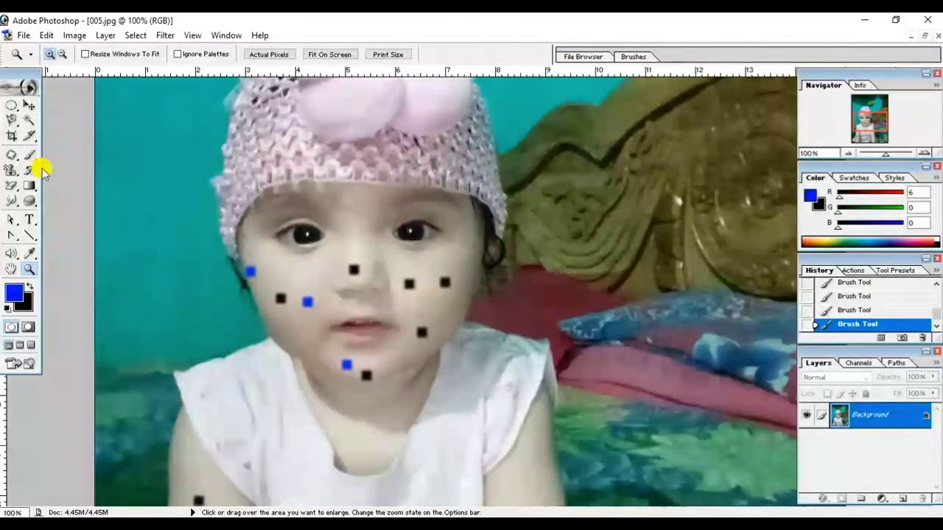
- Switch to the Patch Tool and patch away the blue spot on the cheek
left_click(10, 170)
left_click_drag(10, 170, 79, 183)
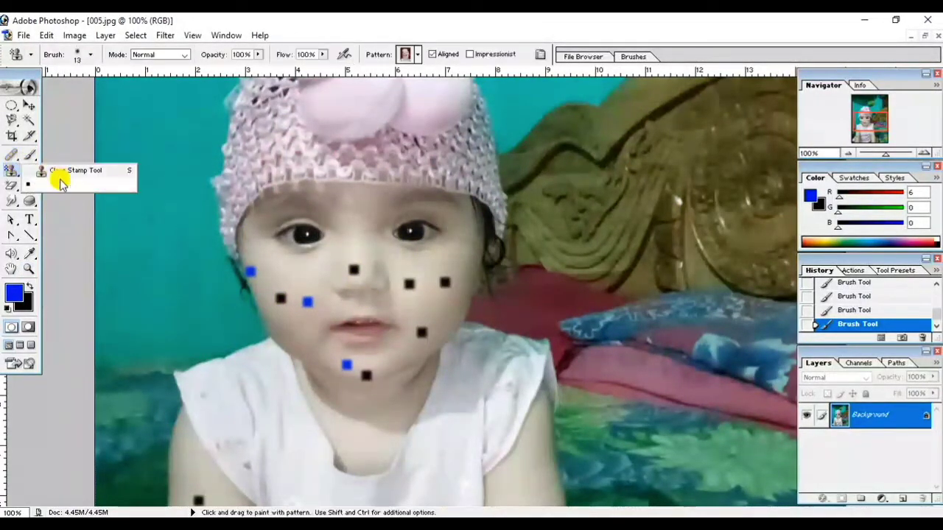
right_click(12, 155)
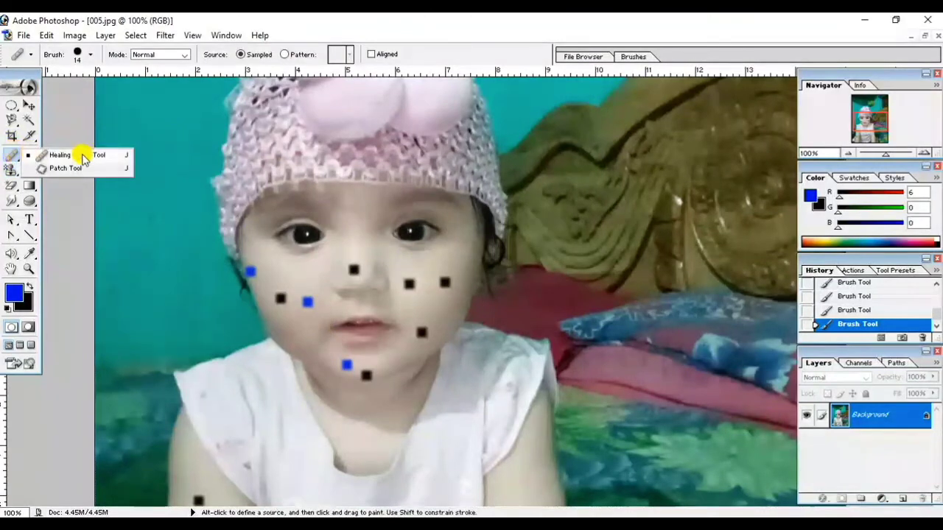
left_click(74, 168)
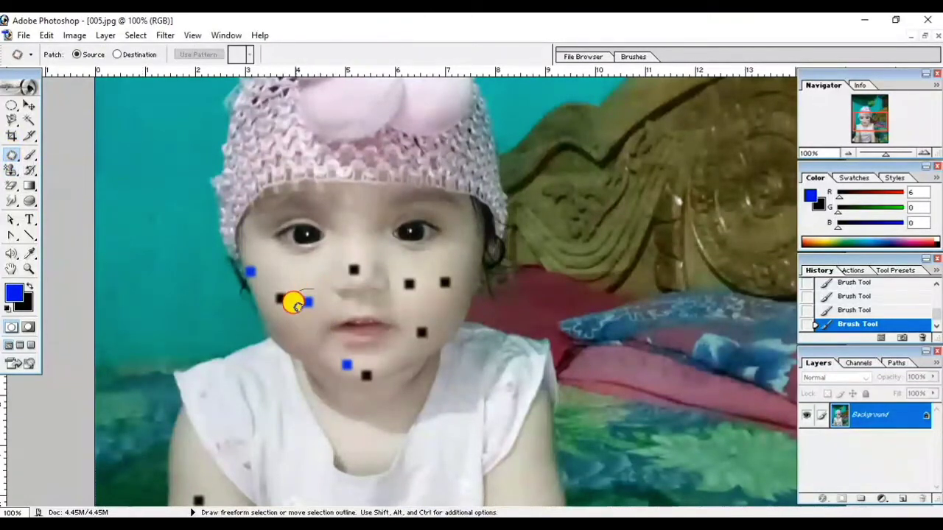
mouse_move(308, 302)
left_mouse_down()
mouse_move(302, 278)
mouse_move(315, 311)
left_mouse_up()
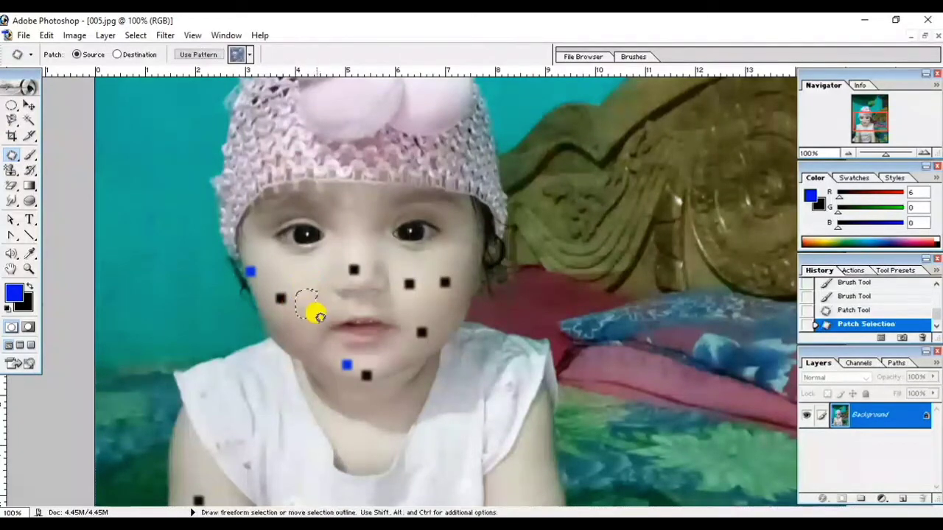
left_click(309, 331)
- Patch the cheek blemish and the black spots on the cheek and between the eyes
left_click_drag(285, 282, 285, 329)
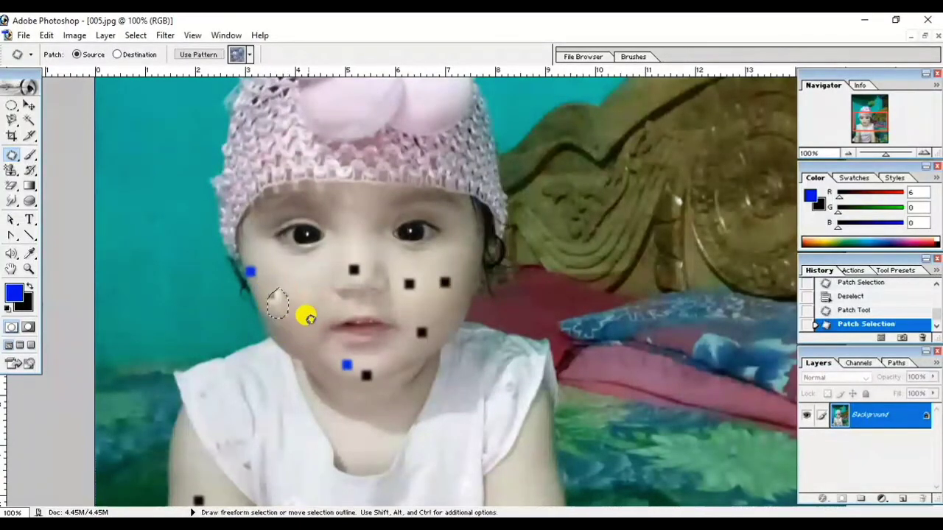
key("ctrl+z")
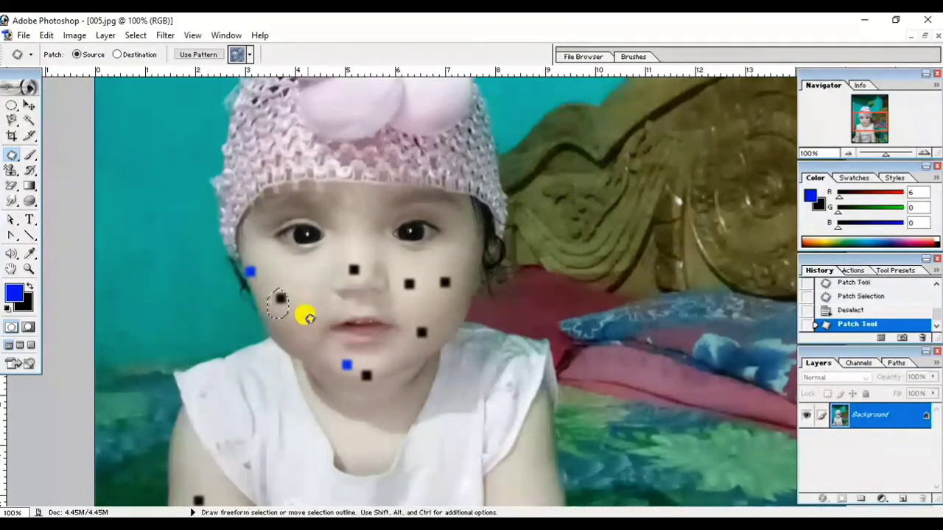
mouse_move(289, 274)
left_mouse_down()
mouse_move(283, 309)
mouse_move(286, 280)
mouse_move(299, 330)
left_mouse_up()
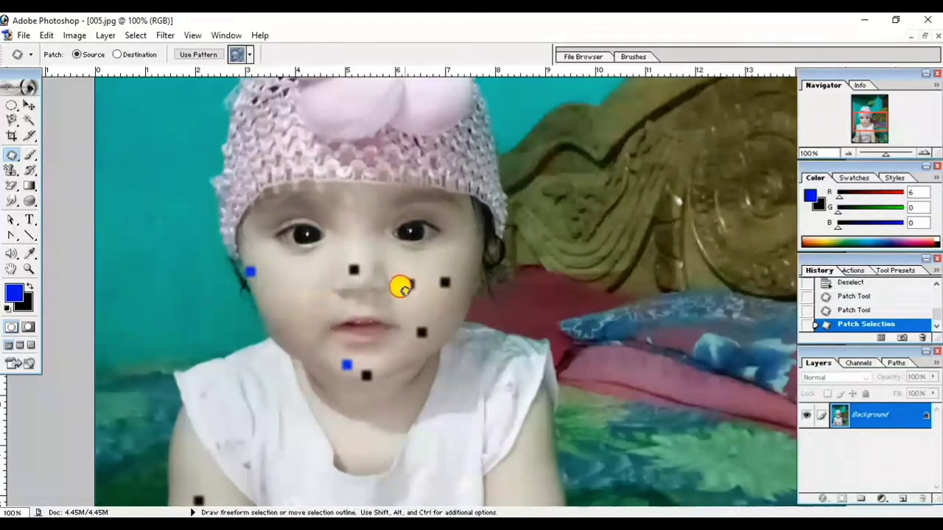
left_click_drag(400, 274, 421, 296)
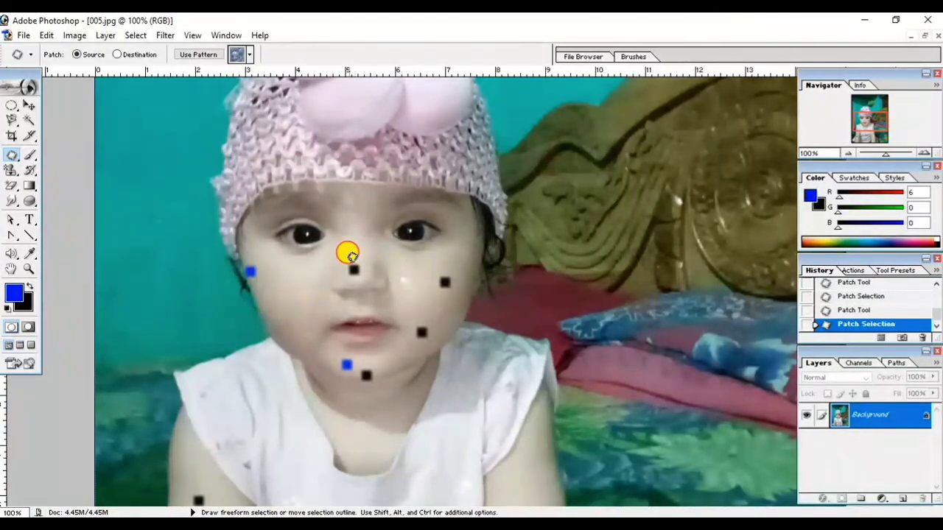
left_click_drag(351, 254, 354, 312)
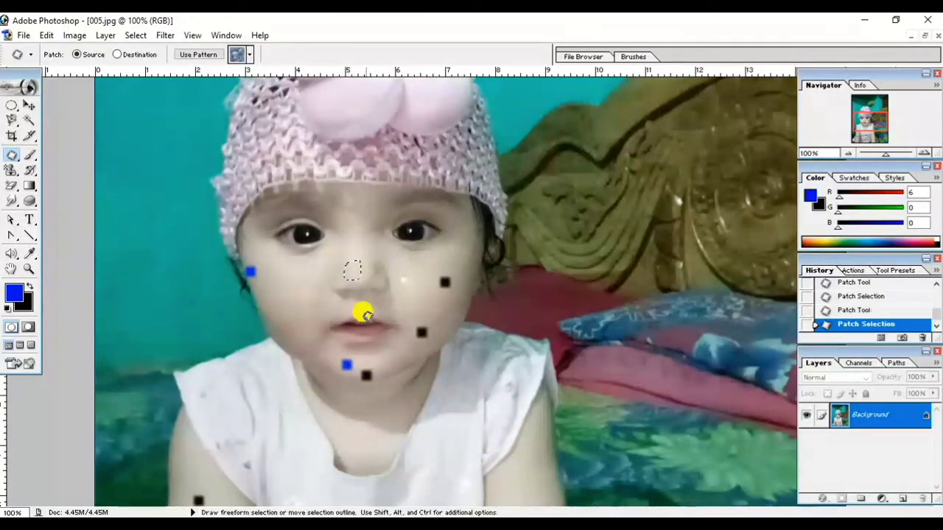
left_click(374, 304)
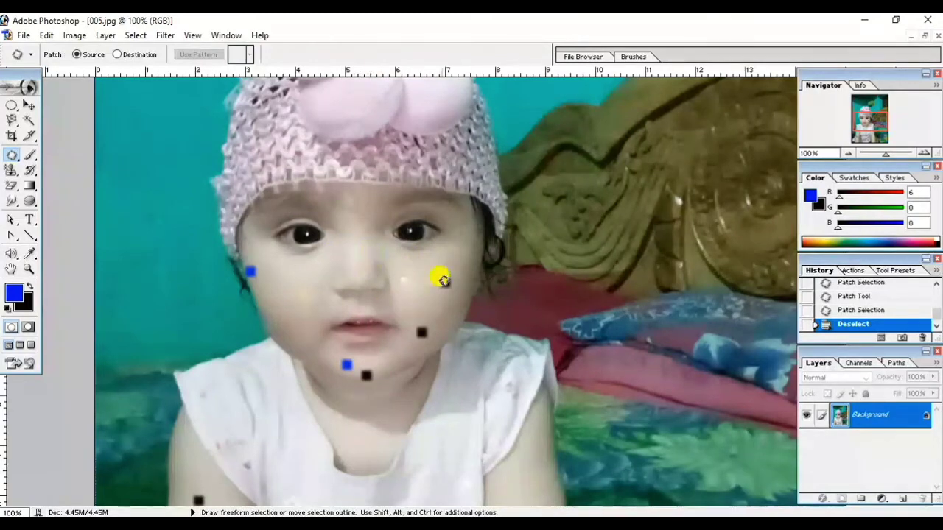
- Patch the spots beside the nose and on the right cheek, then outline the chin mark
mouse_move(448, 267)
left_mouse_down()
mouse_move(441, 282)
mouse_move(451, 306)
left_mouse_up()
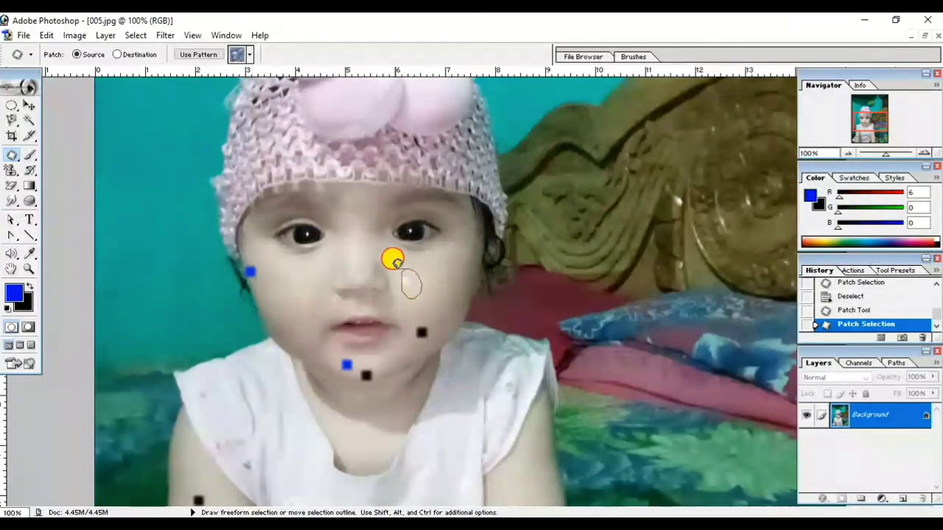
left_click_drag(398, 271, 400, 316)
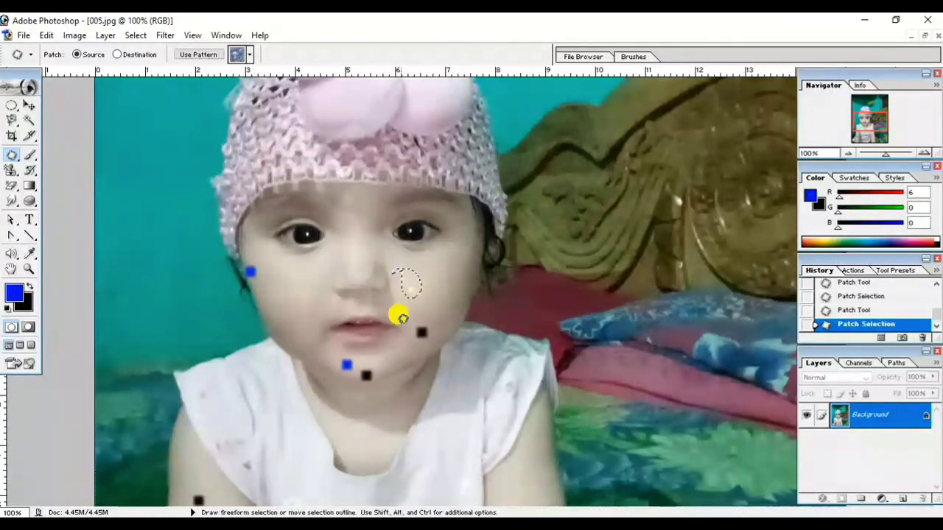
key("ctrl+d")
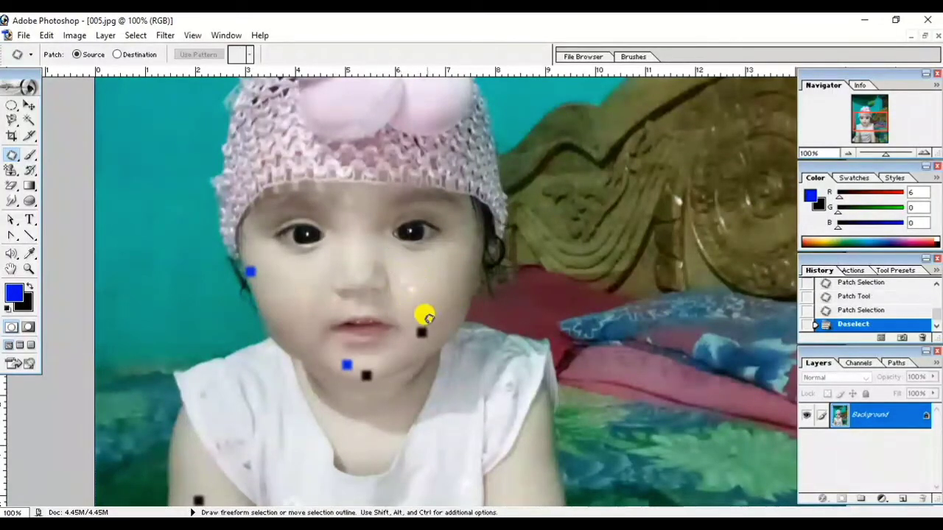
mouse_move(429, 317)
left_mouse_down()
mouse_move(408, 332)
mouse_move(422, 343)
left_mouse_up()
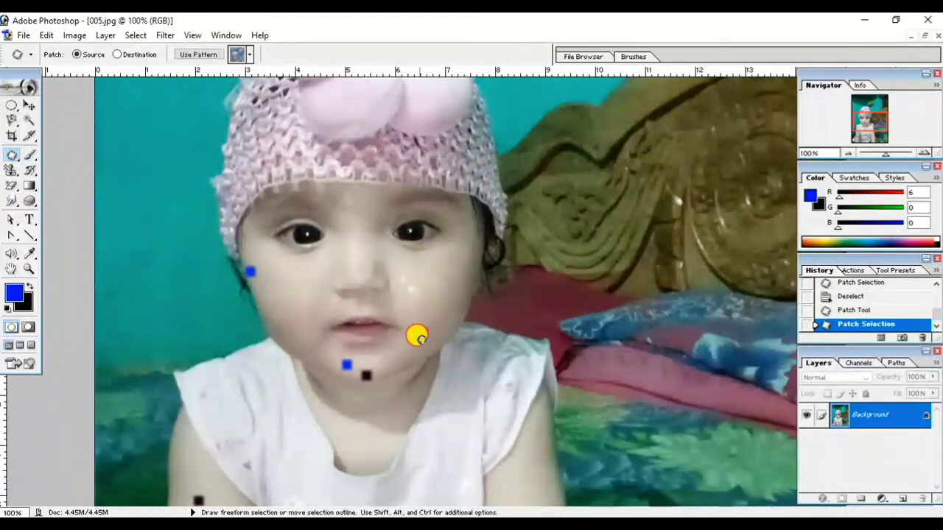
key("ctrl+d")
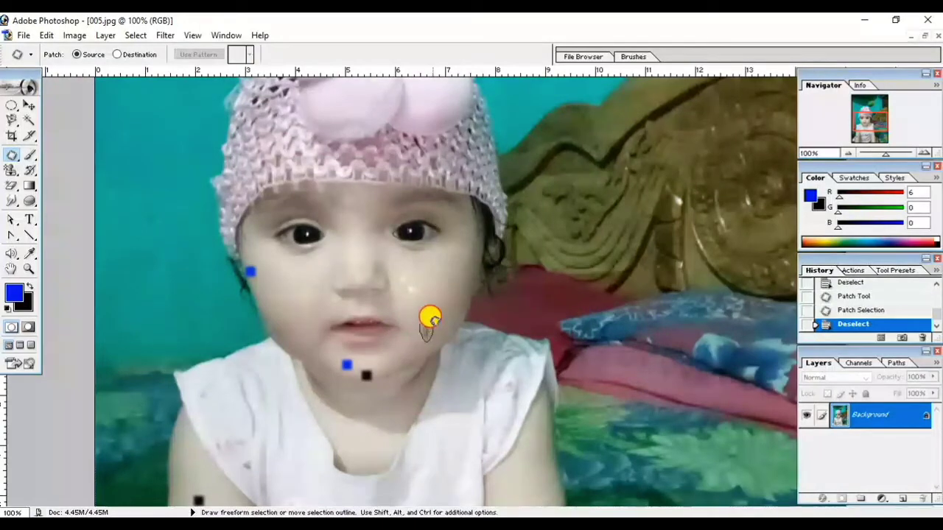
left_click_drag(414, 316, 427, 345)
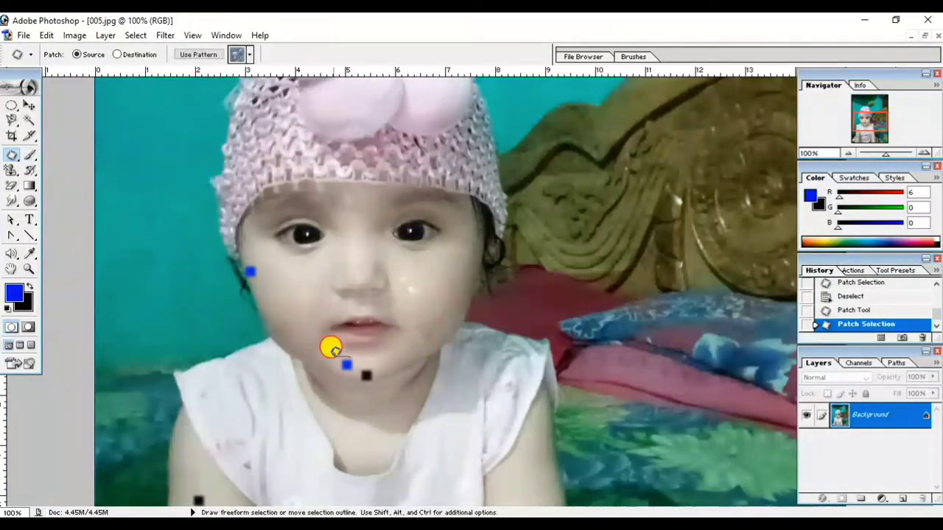
left_click_drag(331, 346, 343, 360)
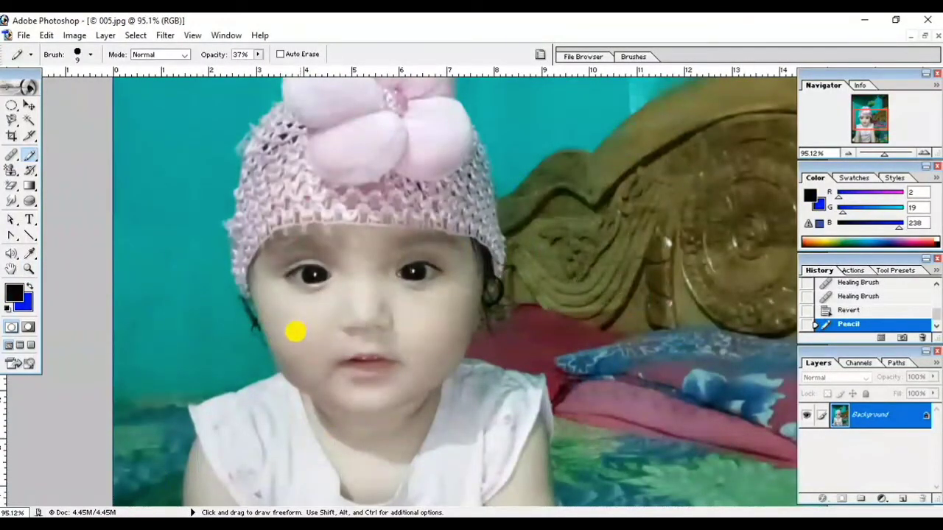
- With the Healing Brush, sample clean skin and heal the dark dot on the cheek
left_click(16, 158)
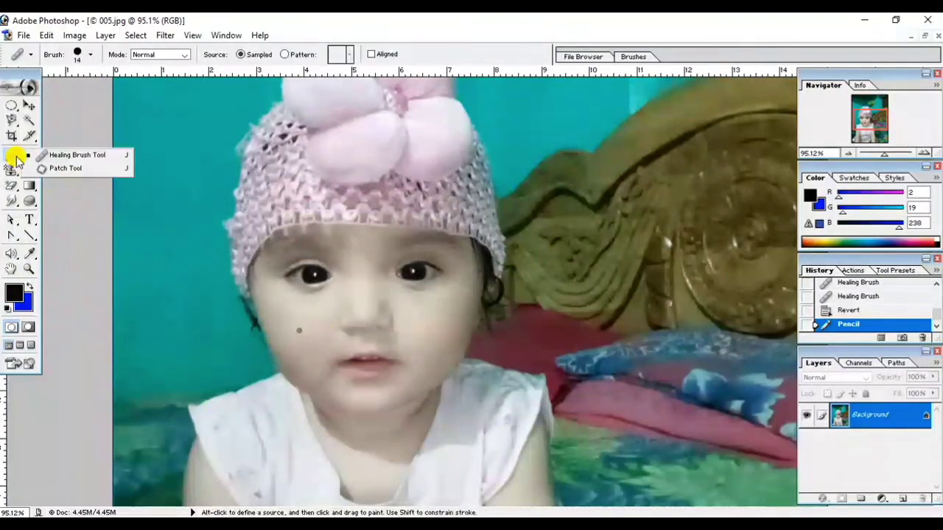
left_click(85, 156)
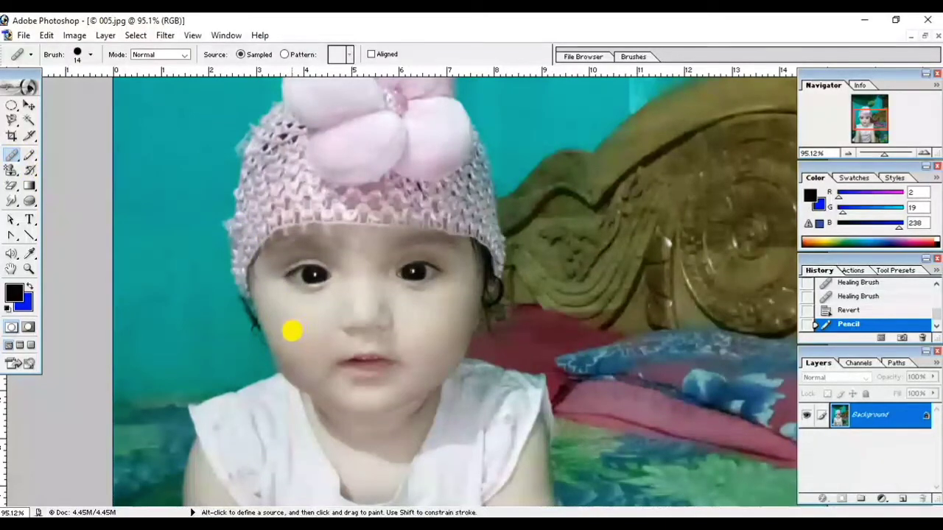
left_click(290, 331, "alt")
left_click(290, 333)
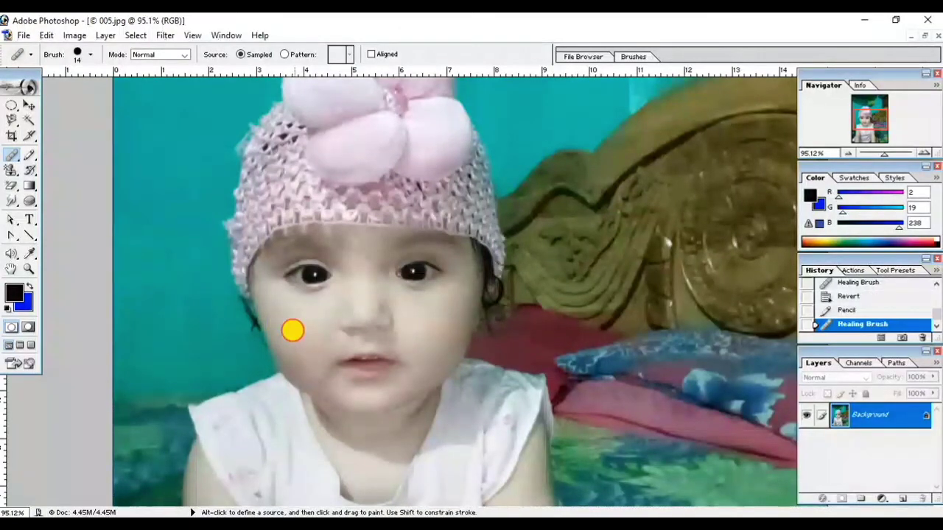
left_click(294, 330)
left_click(296, 324)
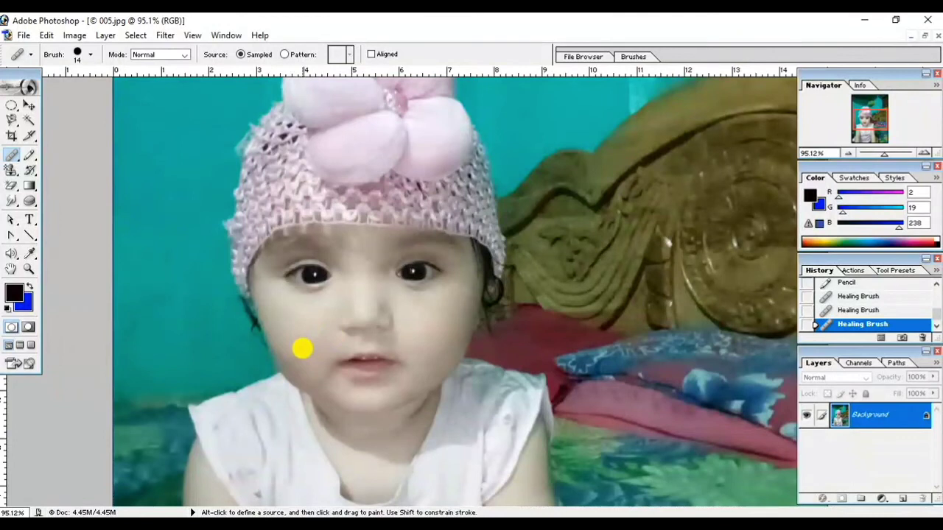
left_click_drag(30, 154, 113, 176)
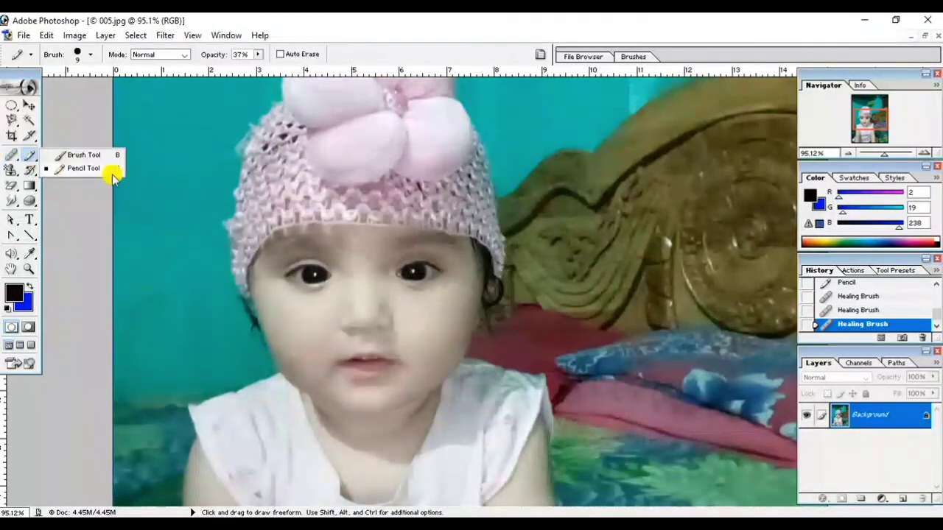
- Set the foreground to bright red ED1318 and paint brush strokes on the teal wall
left_click(81, 155)
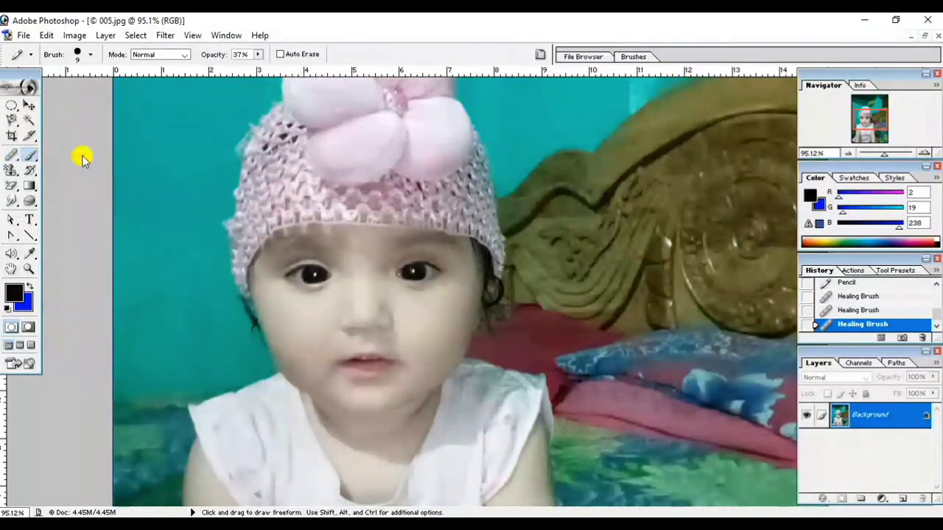
left_click(13, 293)
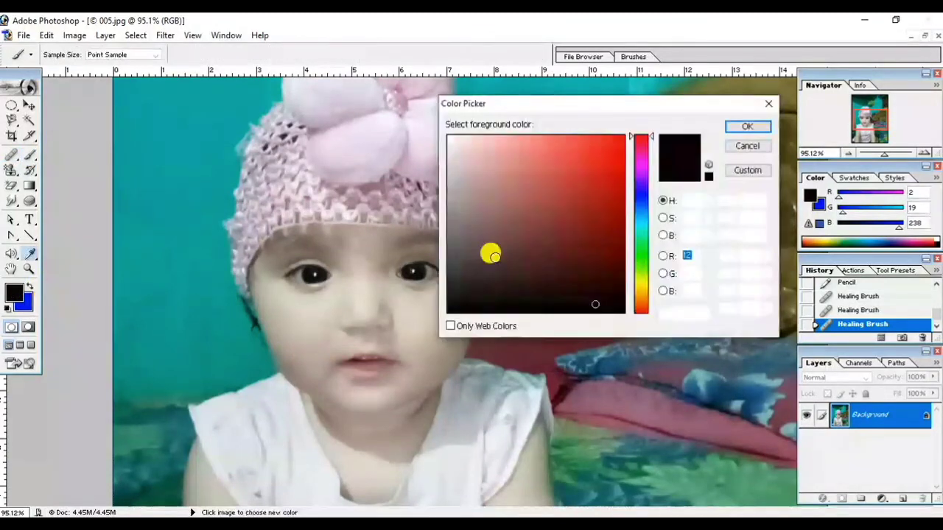
left_click(561, 204)
left_click(610, 147)
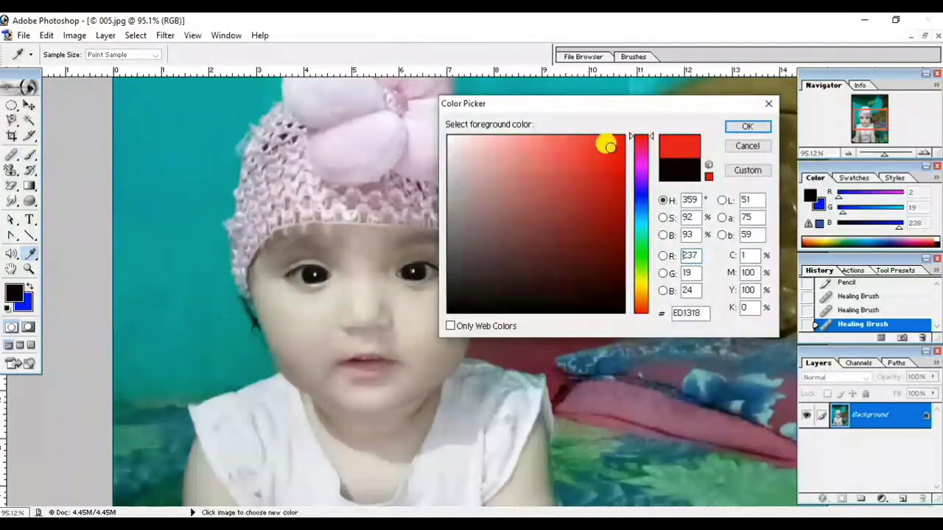
left_click(747, 126)
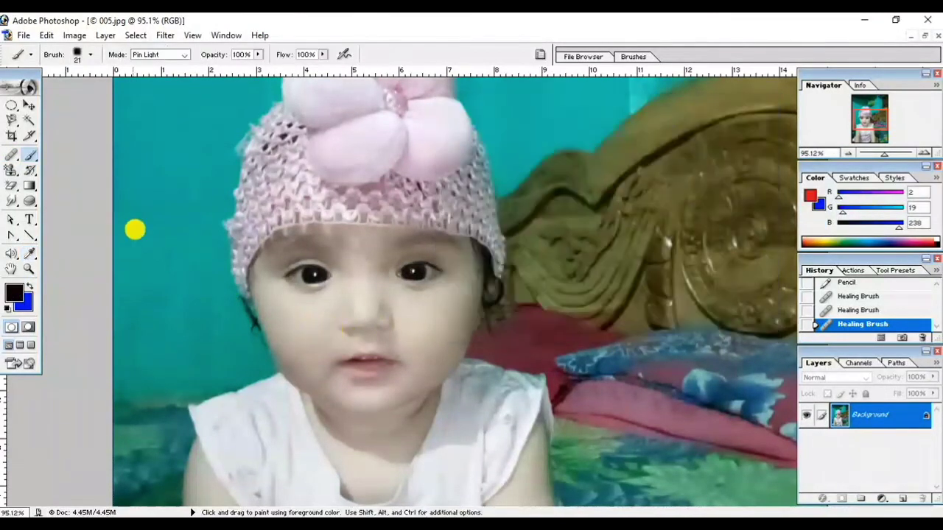
left_click_drag(133, 216, 151, 249)
left_click_drag(165, 207, 180, 241)
left_click(141, 305)
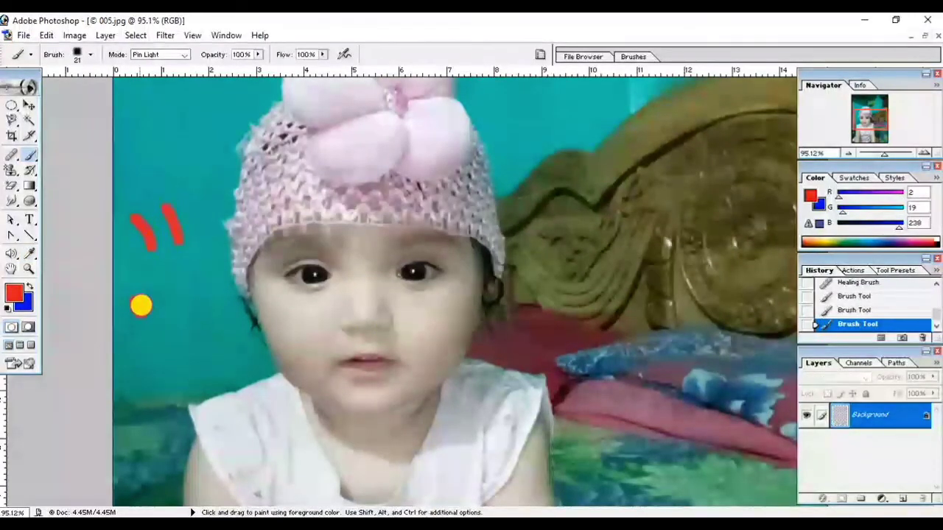
left_click_drag(141, 305, 151, 318)
- Draw three faint thin Pencil Tool lines on the wall beside the red strokes
left_click_drag(30, 156, 91, 171)
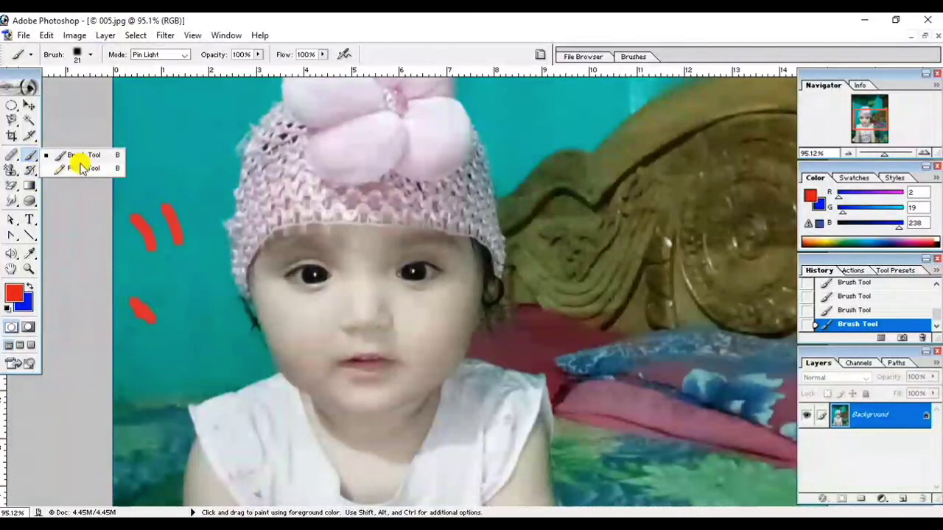
left_click(81, 168)
left_click_drag(156, 158, 181, 180)
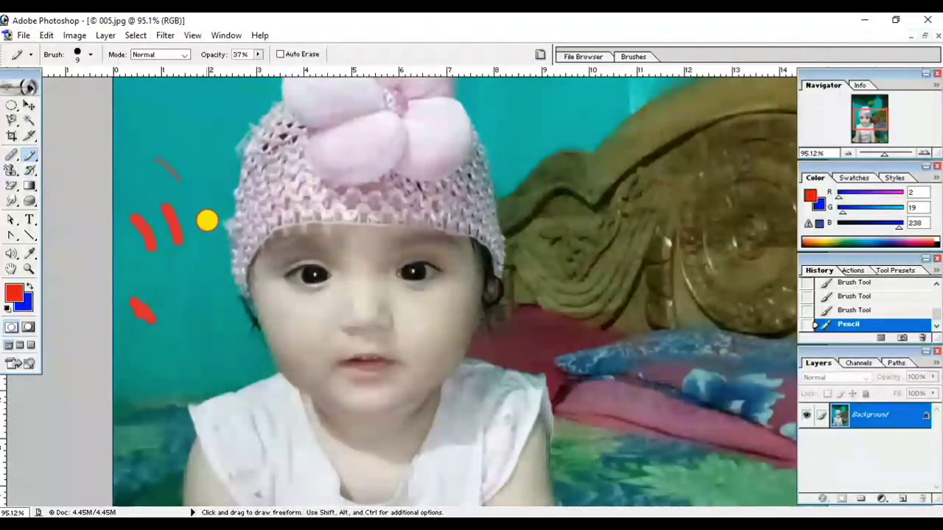
left_click_drag(206, 218, 215, 251)
mouse_move(186, 290)
left_mouse_down()
mouse_move(190, 318)
mouse_move(177, 320)
left_mouse_up()
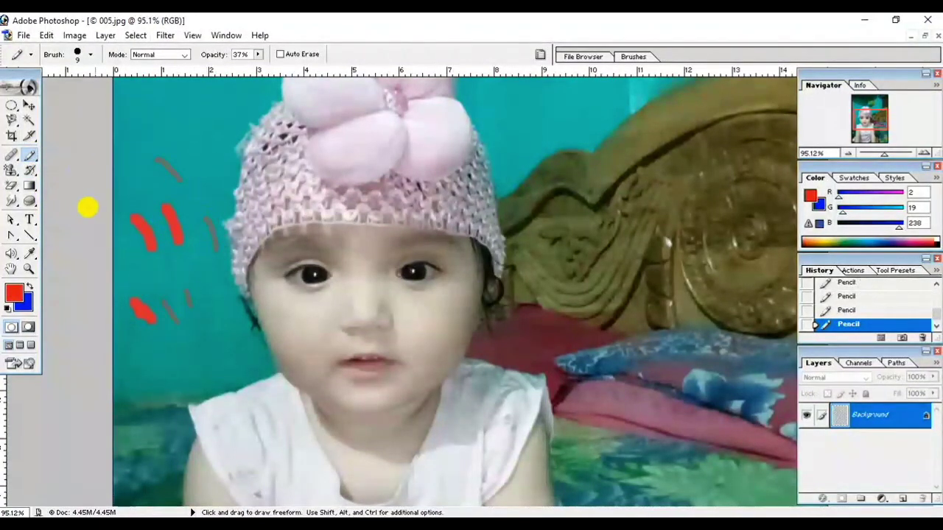
- Clone the baby's face onto the headboard using the nose as the Clone Stamp source
left_click(20, 172)
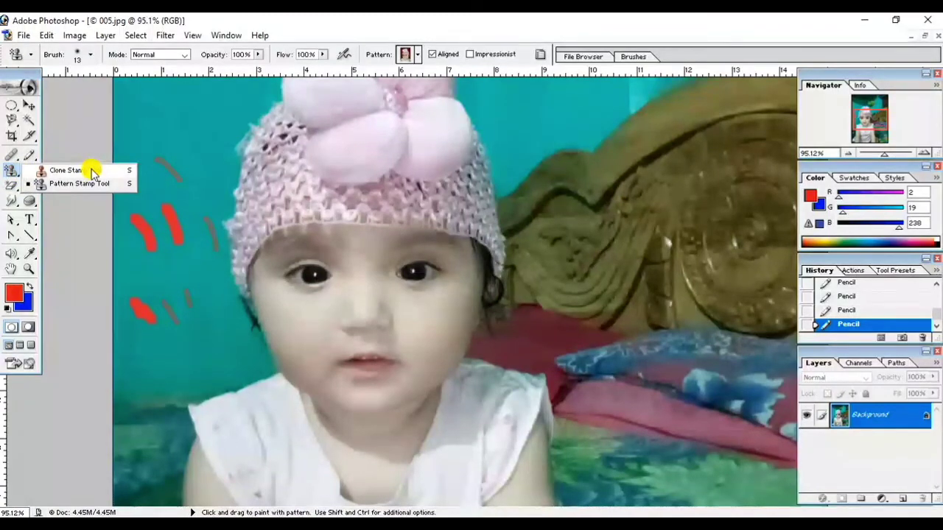
left_click(92, 171)
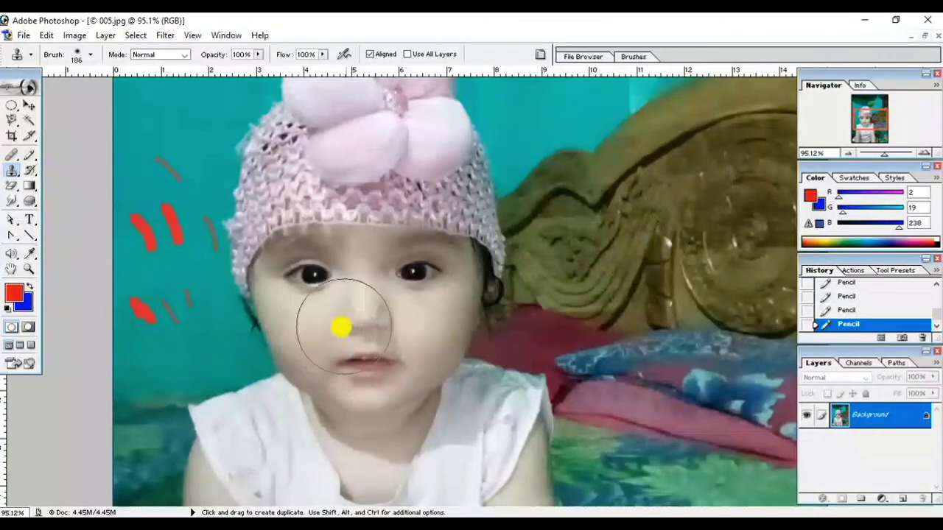
key("alt")
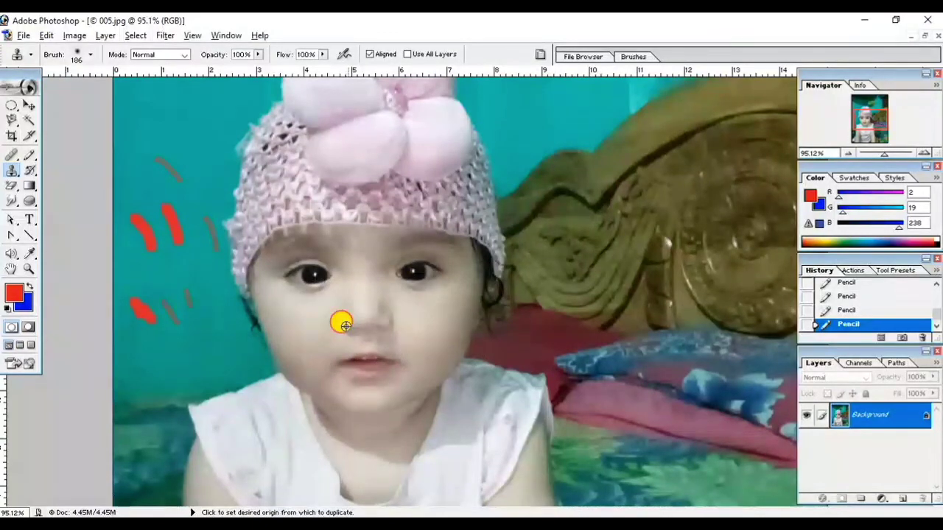
left_click(345, 325, "alt")
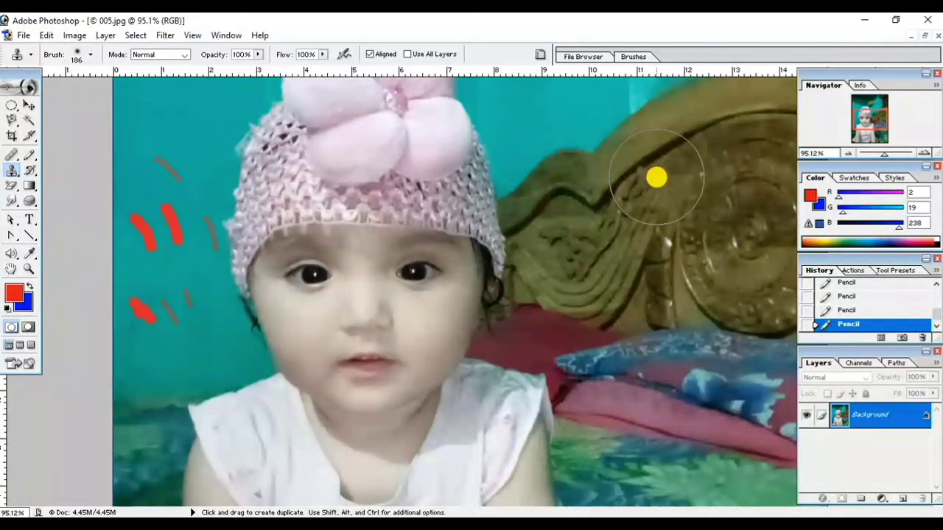
mouse_move(656, 177)
left_mouse_down()
mouse_move(675, 189)
mouse_move(684, 158)
mouse_move(656, 191)
mouse_move(692, 192)
mouse_move(685, 159)
mouse_move(659, 167)
mouse_move(707, 170)
mouse_move(674, 122)
mouse_move(614, 137)
mouse_move(650, 215)
mouse_move(732, 187)
mouse_move(714, 117)
mouse_move(581, 130)
mouse_move(558, 204)
mouse_move(628, 269)
mouse_move(743, 218)
mouse_move(744, 130)
mouse_move(638, 113)
mouse_move(566, 185)
mouse_move(703, 172)
mouse_move(612, 221)
mouse_move(682, 272)
mouse_move(732, 260)
mouse_move(666, 257)
mouse_move(644, 271)
mouse_move(639, 290)
mouse_move(602, 282)
mouse_move(590, 318)
mouse_move(696, 326)
mouse_move(744, 295)
mouse_move(726, 309)
mouse_move(741, 287)
mouse_move(642, 309)
mouse_move(564, 306)
mouse_move(589, 331)
mouse_move(726, 323)
left_mouse_up()
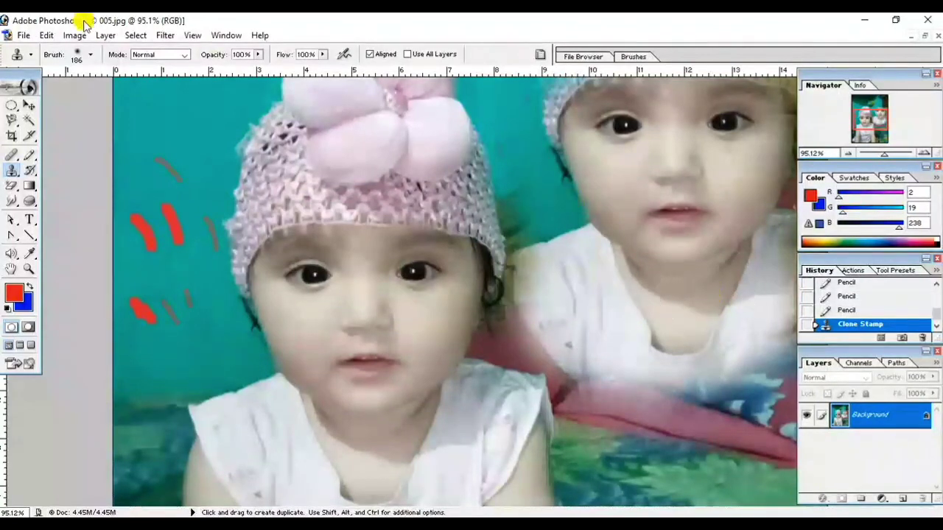
- Revert 005.jpg to its saved version and select the Pattern Stamp Tool
left_click(23, 35)
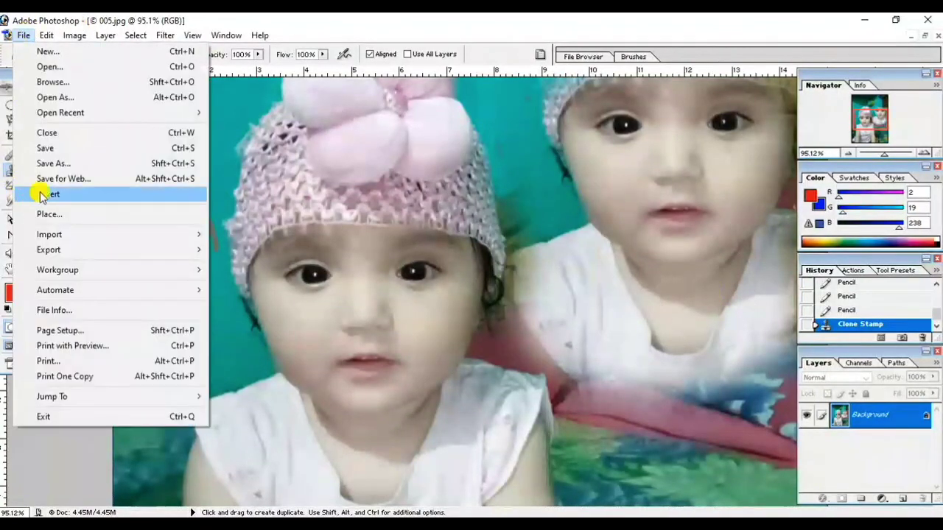
left_click(42, 194)
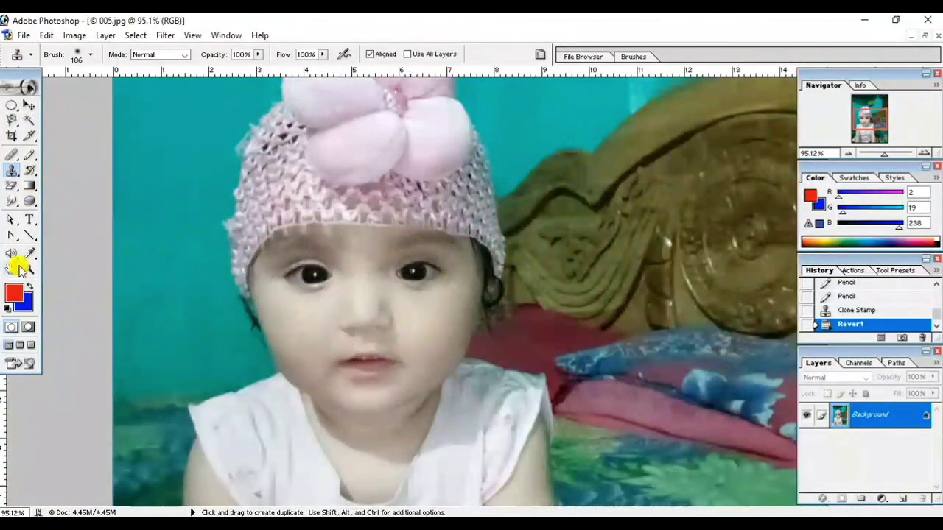
left_click(17, 174)
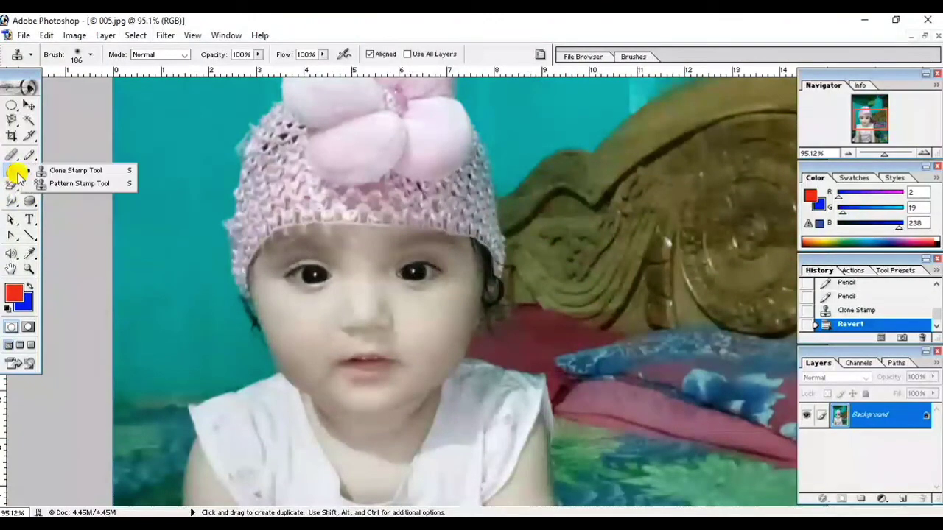
left_click(96, 184)
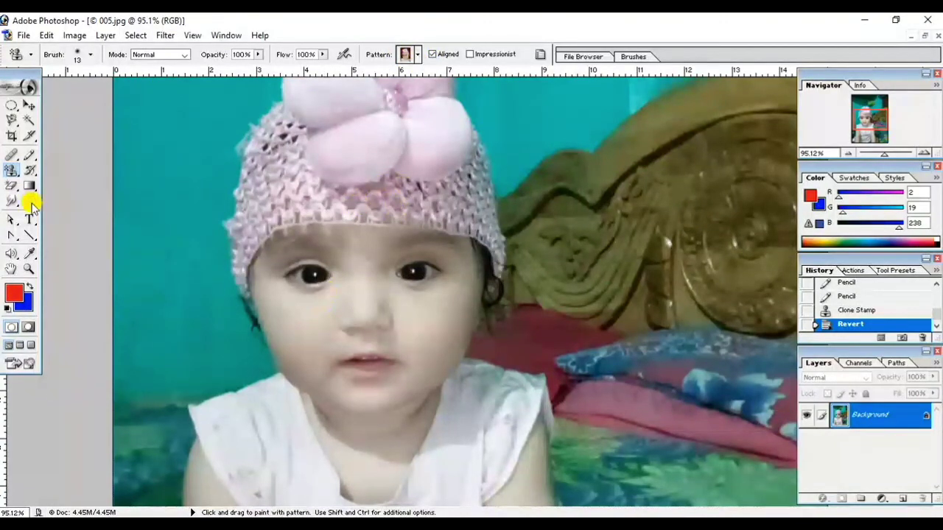
left_click(12, 174)
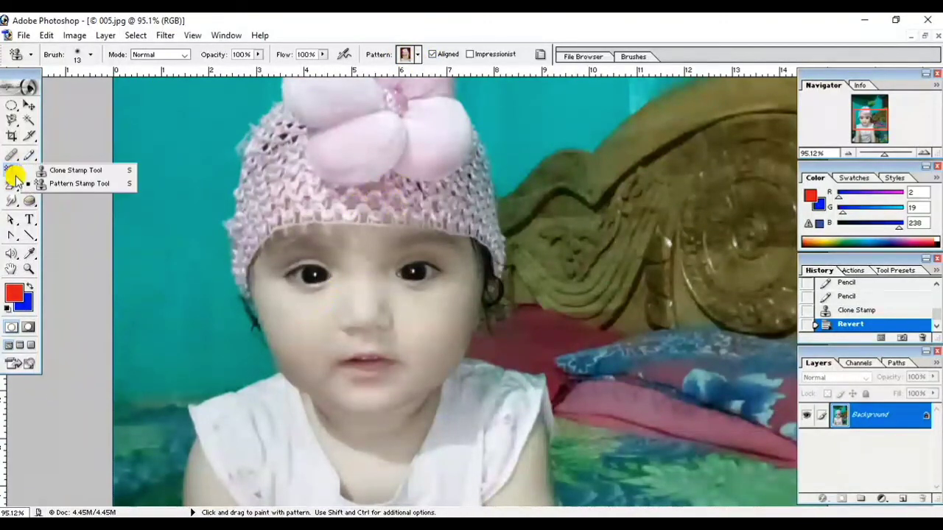
left_click(70, 188)
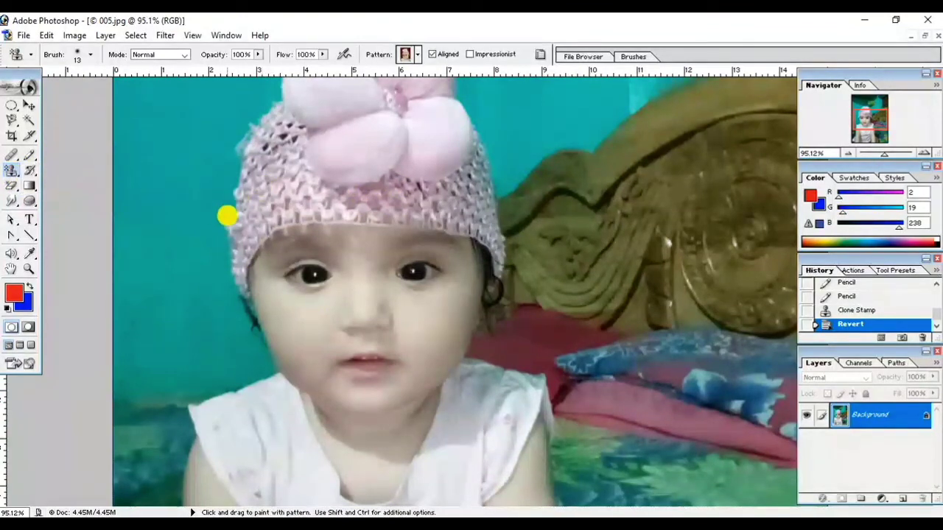
- Enlarge the Pattern Stamp to 82 px and paint blue bubble pattern columns left of the hat
left_click(90, 55)
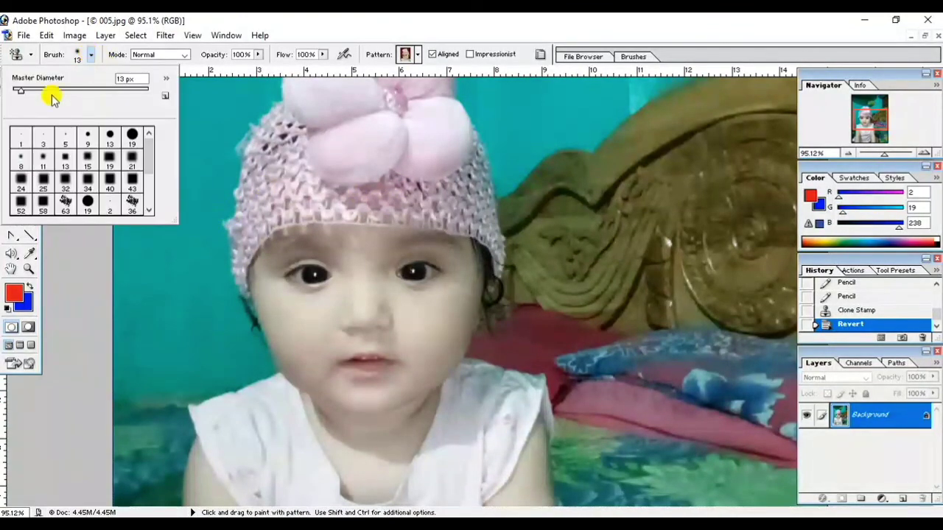
left_click_drag(31, 91, 65, 90)
left_click(194, 134)
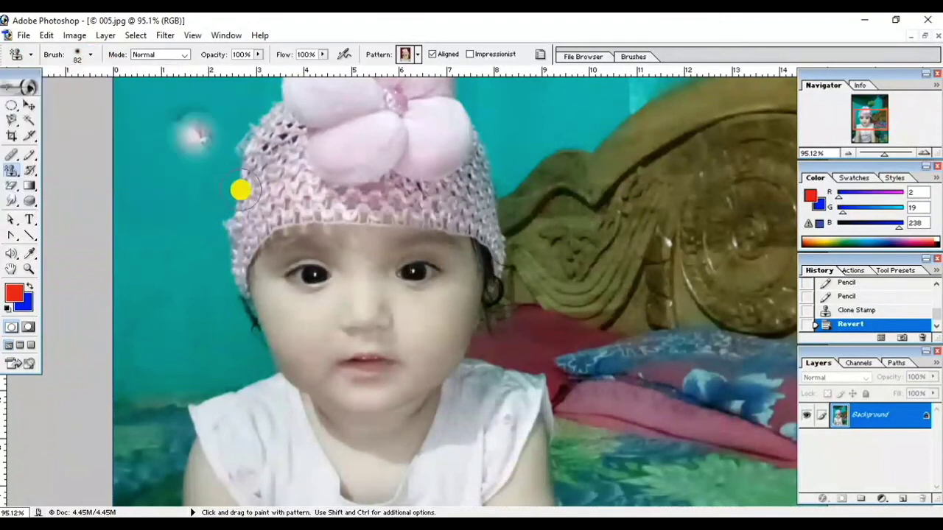
left_click(417, 55)
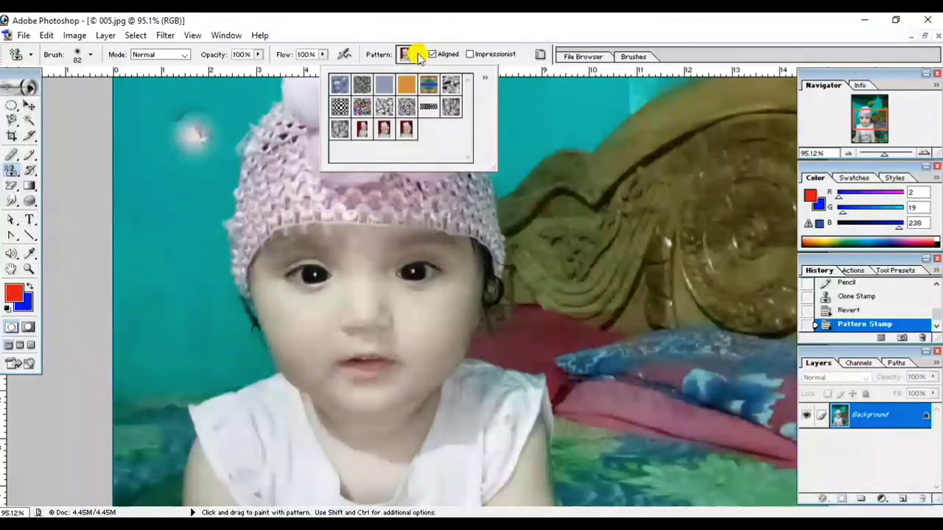
left_click(343, 83)
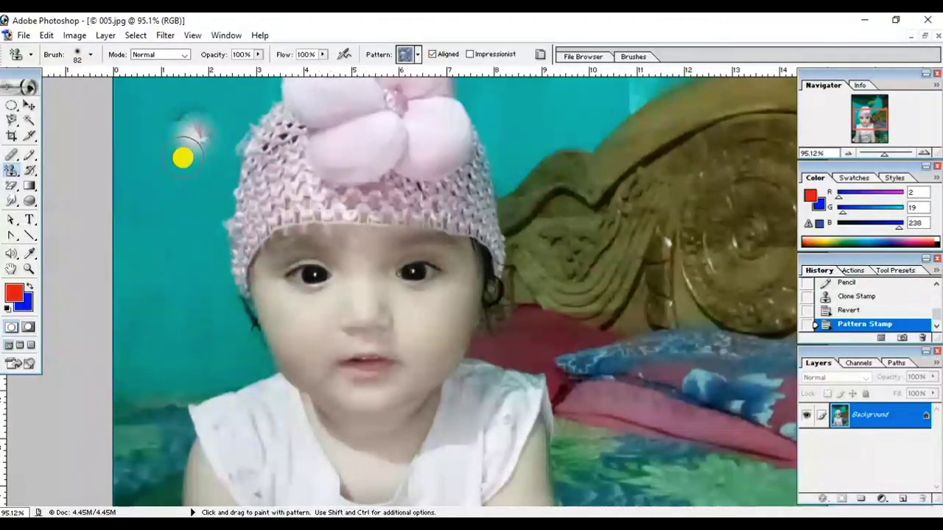
mouse_move(184, 125)
left_mouse_down()
mouse_move(185, 168)
mouse_move(204, 191)
left_mouse_up()
left_click_drag(148, 141, 152, 251)
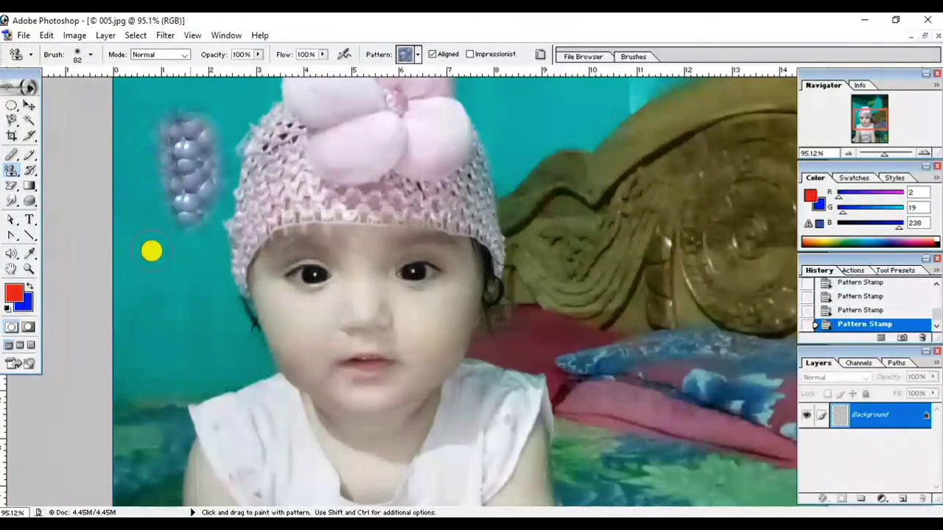
left_click_drag(191, 329, 177, 243)
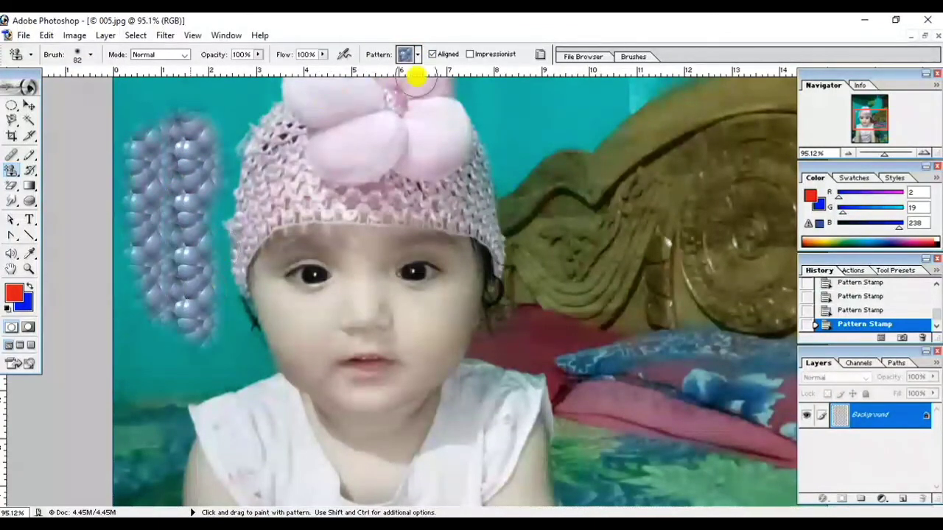
- Paint the grey stone pattern over the right headboard and lower right area
left_click(418, 59)
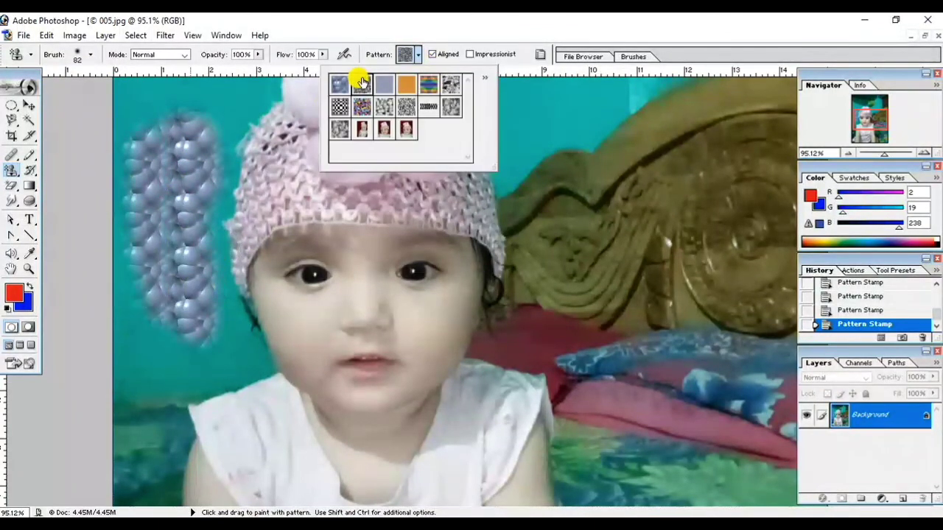
left_click(546, 116)
mouse_move(548, 120)
left_mouse_down()
mouse_move(690, 153)
mouse_move(667, 267)
mouse_move(590, 194)
left_mouse_up()
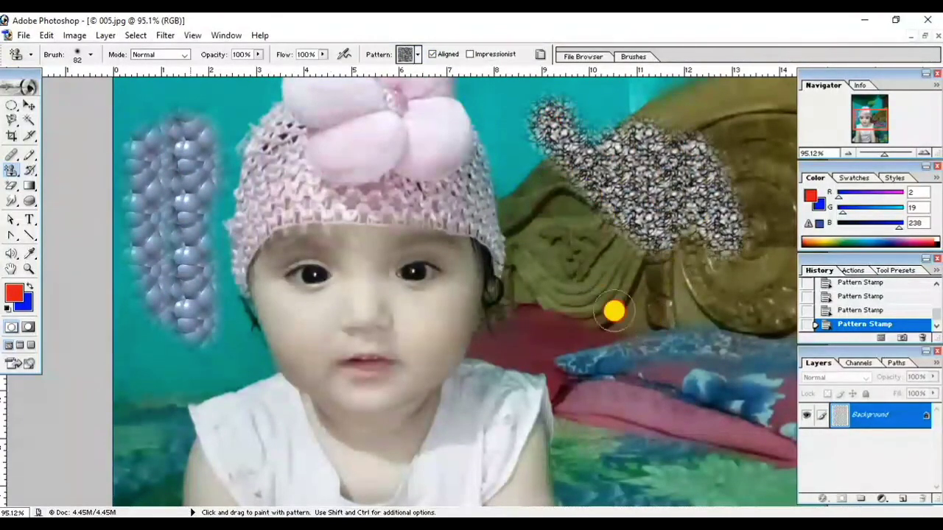
left_click_drag(614, 312, 625, 283)
mouse_move(673, 213)
left_mouse_down()
mouse_move(701, 225)
mouse_move(679, 228)
mouse_move(678, 354)
mouse_move(648, 389)
mouse_move(626, 336)
left_mouse_up()
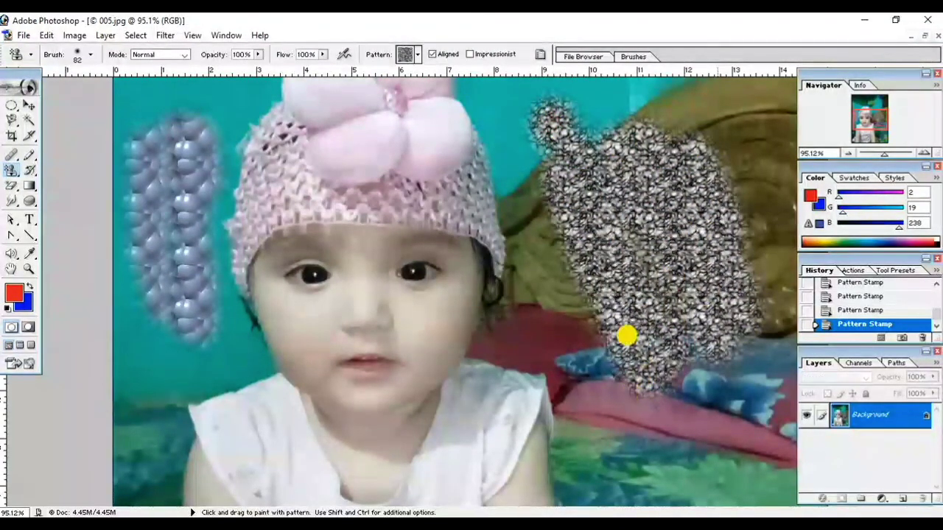
mouse_move(572, 292)
left_mouse_down()
mouse_move(599, 361)
mouse_move(666, 420)
left_mouse_up()
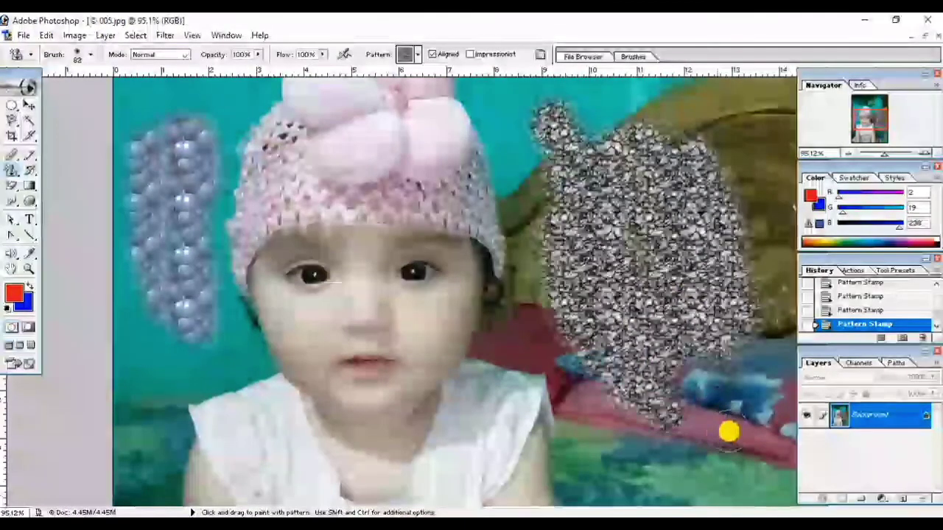
left_click_drag(727, 433, 707, 331)
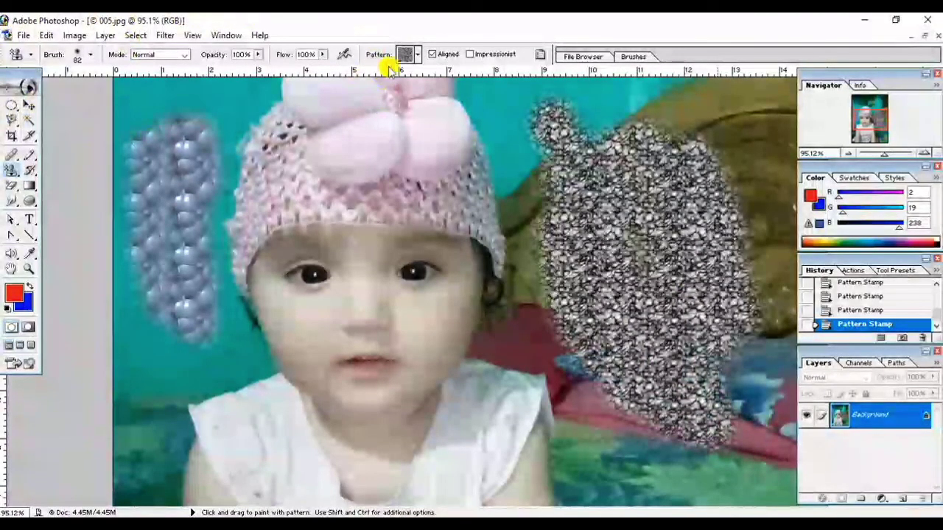
- Delete the three custom baby-photo patterns from the pattern collection
left_click(420, 54)
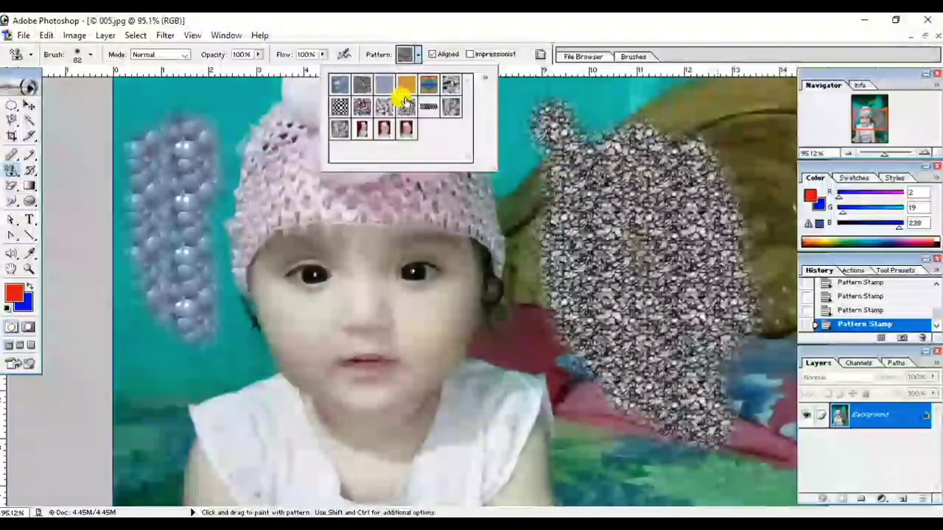
right_click(365, 127)
left_click(418, 165)
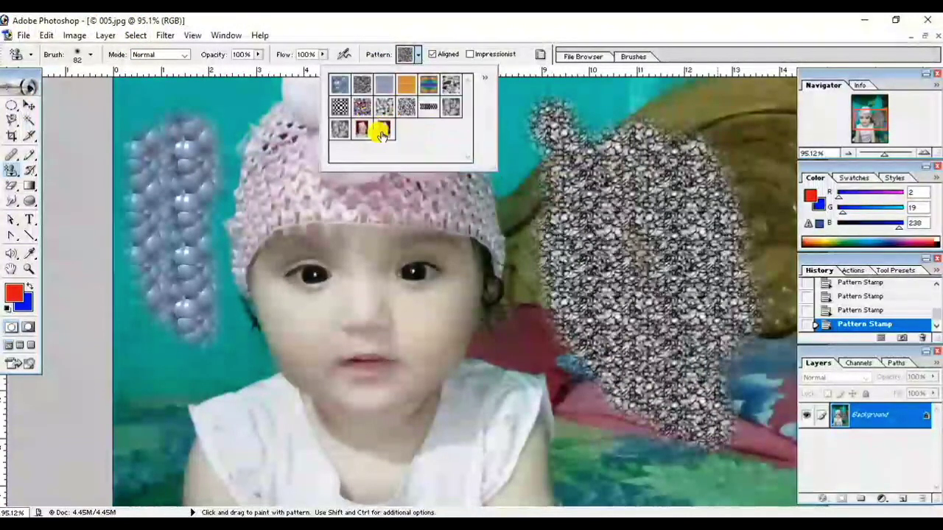
right_click(366, 129)
left_click(420, 164)
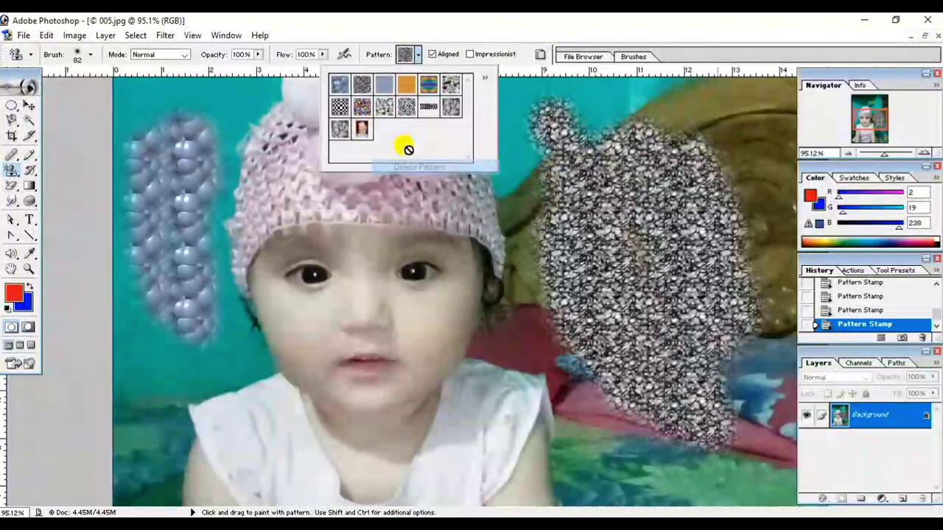
right_click(366, 131)
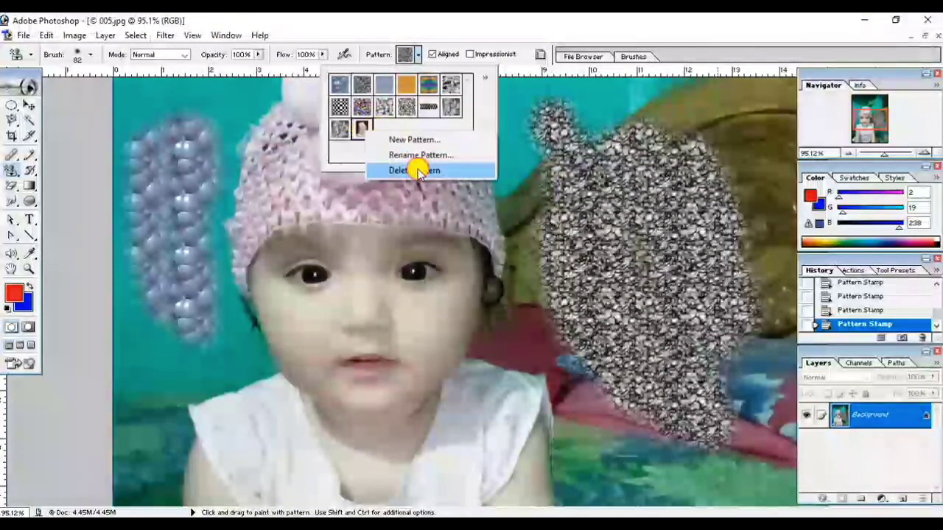
left_click(417, 167)
left_click(574, 183)
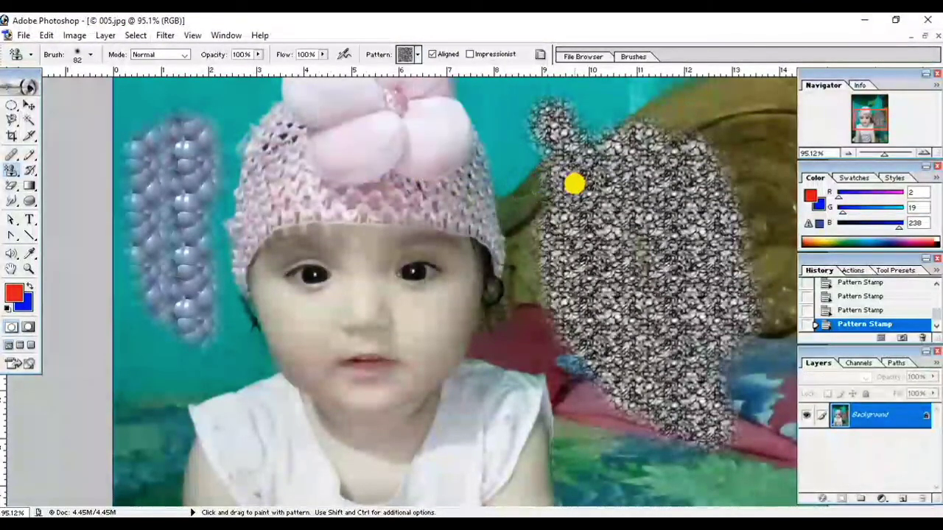
- Stamp pattern in Multiply mode to darken the left bubble column
left_click(184, 54)
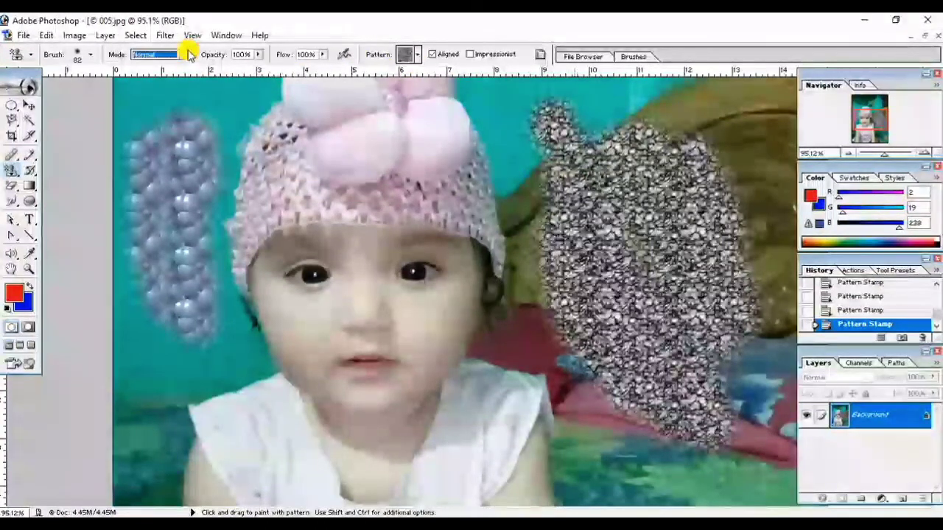
left_click(143, 106)
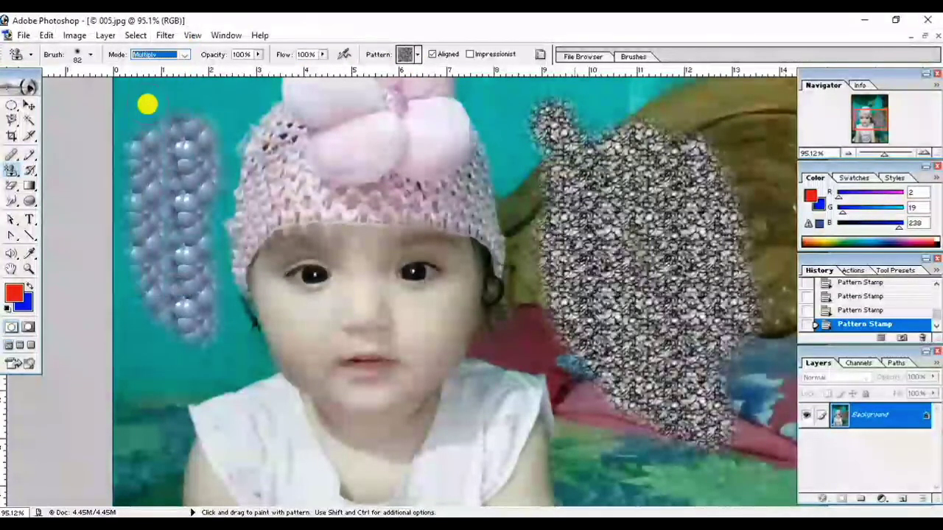
mouse_move(147, 103)
left_mouse_down()
mouse_move(158, 194)
mouse_move(150, 217)
mouse_move(173, 126)
mouse_move(202, 171)
mouse_move(200, 145)
left_mouse_up()
- Stamp stone texture in Hard Light mode across the pink hat
left_click(184, 55)
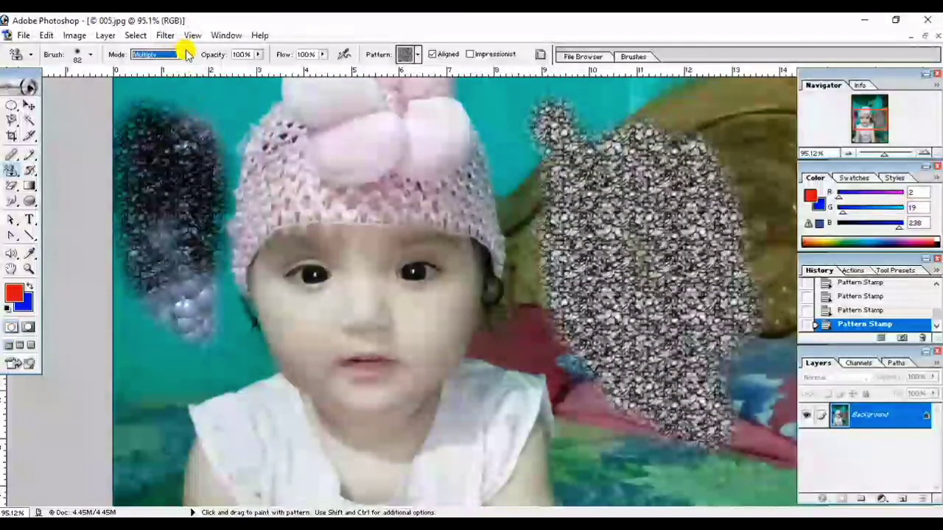
left_click(161, 199)
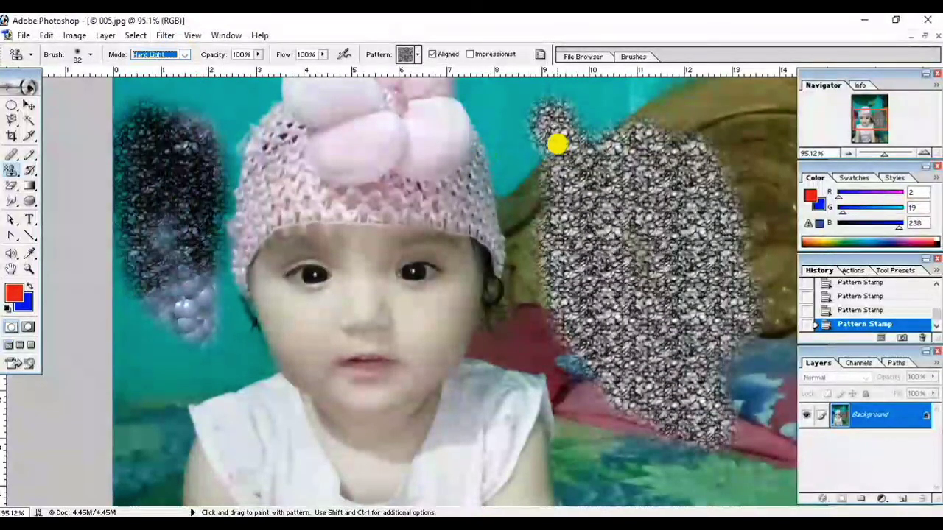
mouse_move(556, 143)
left_mouse_down()
mouse_move(542, 130)
mouse_move(545, 237)
mouse_move(486, 208)
mouse_move(486, 219)
mouse_move(271, 190)
mouse_move(307, 183)
mouse_move(317, 156)
mouse_move(321, 164)
mouse_move(466, 171)
mouse_move(424, 135)
mouse_move(371, 128)
mouse_move(448, 111)
mouse_move(450, 126)
mouse_move(295, 158)
mouse_move(259, 212)
mouse_move(258, 192)
mouse_move(256, 217)
left_mouse_up()
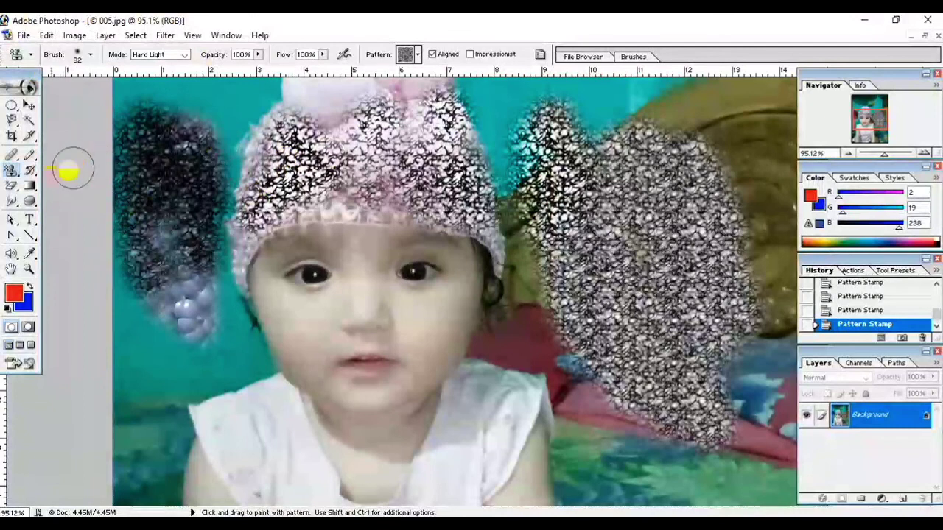
- Restore the dark left strip and the hat using the History Brush at 100% opacity
left_click(36, 177)
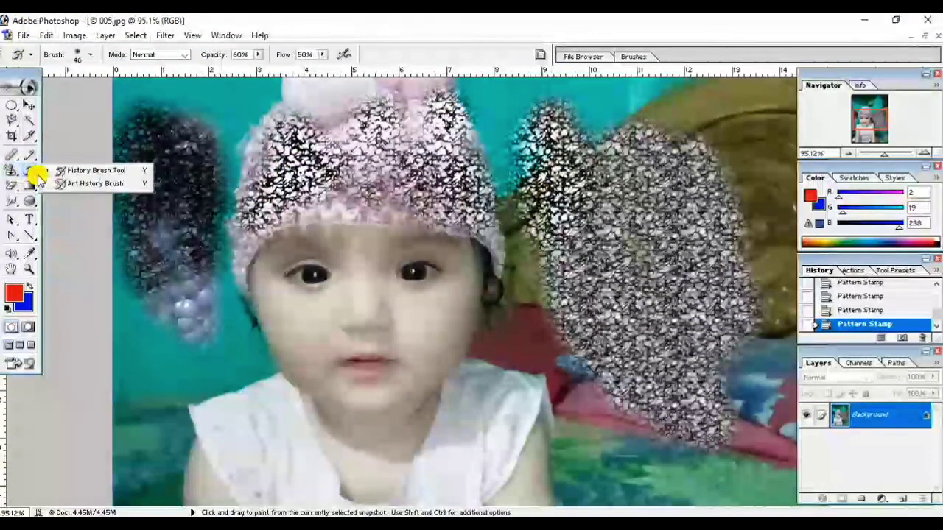
left_click(103, 172)
mouse_move(149, 131)
left_mouse_down()
mouse_move(181, 110)
mouse_move(185, 280)
mouse_move(184, 238)
left_mouse_up()
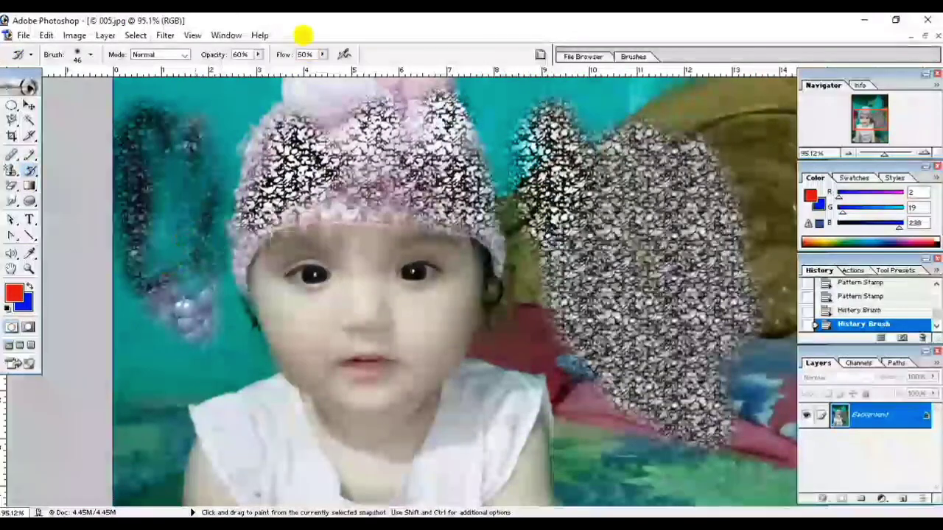
left_click(258, 56)
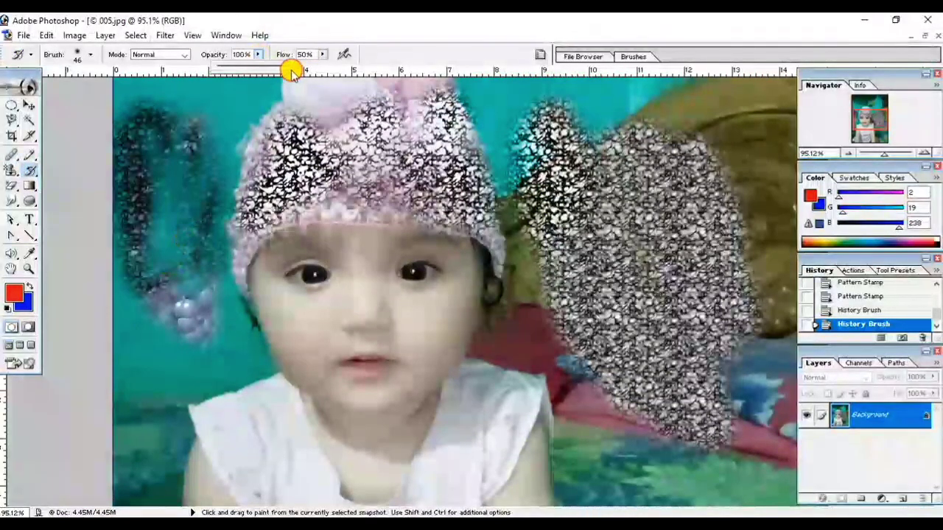
mouse_move(196, 139)
left_mouse_down()
mouse_move(211, 110)
mouse_move(80, 132)
left_mouse_up()
mouse_move(208, 119)
left_mouse_down()
mouse_move(67, 182)
mouse_move(419, 120)
mouse_move(369, 194)
mouse_move(362, 237)
mouse_move(120, 218)
mouse_move(196, 209)
mouse_move(270, 267)
left_mouse_up()
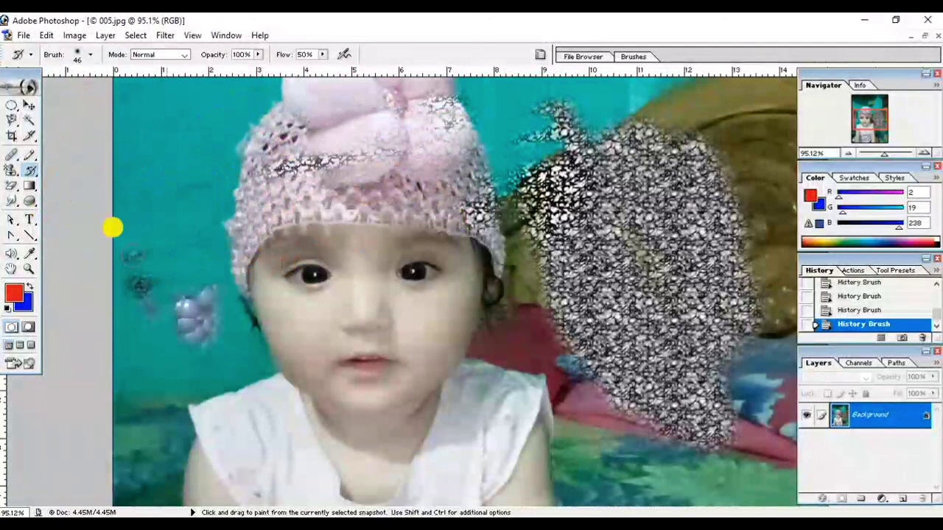
left_click(36, 176)
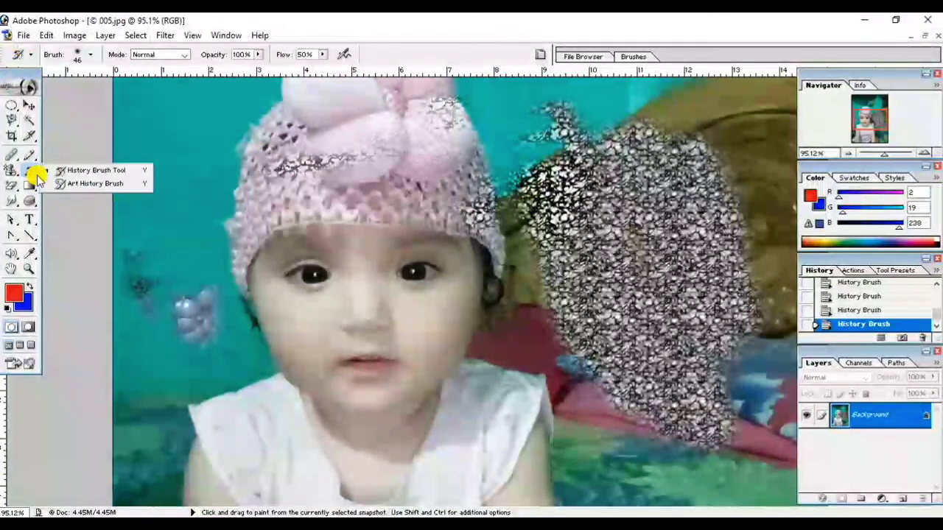
- Repaint the pink hat and part of the stone area with Art History Brush Tight Short daubs
left_click(102, 183)
mouse_move(287, 165)
left_mouse_down()
mouse_move(255, 179)
mouse_move(288, 192)
mouse_move(398, 140)
mouse_move(455, 177)
left_mouse_up()
mouse_move(604, 238)
left_mouse_down()
mouse_move(567, 204)
mouse_move(562, 326)
mouse_move(593, 237)
mouse_move(626, 307)
mouse_move(594, 299)
mouse_move(489, 196)
left_mouse_up()
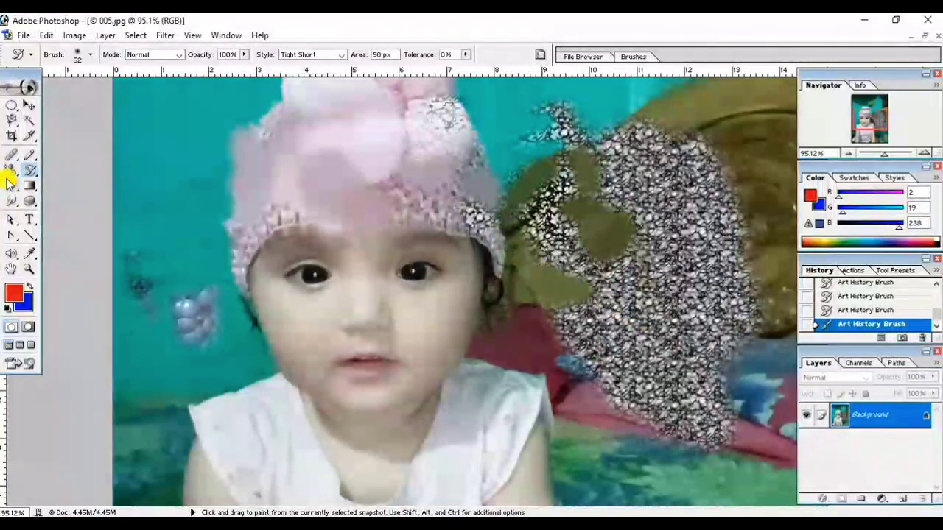